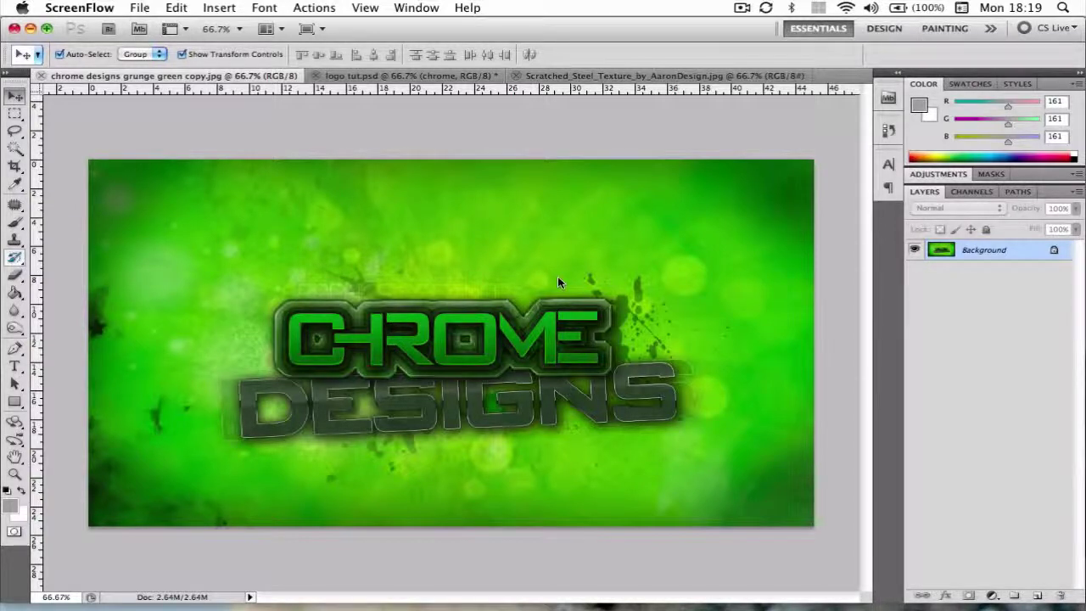
# - Bring Photoshop forward on the logo tut.psd document with the black CHROME text
pyautogui.click(435, 80)
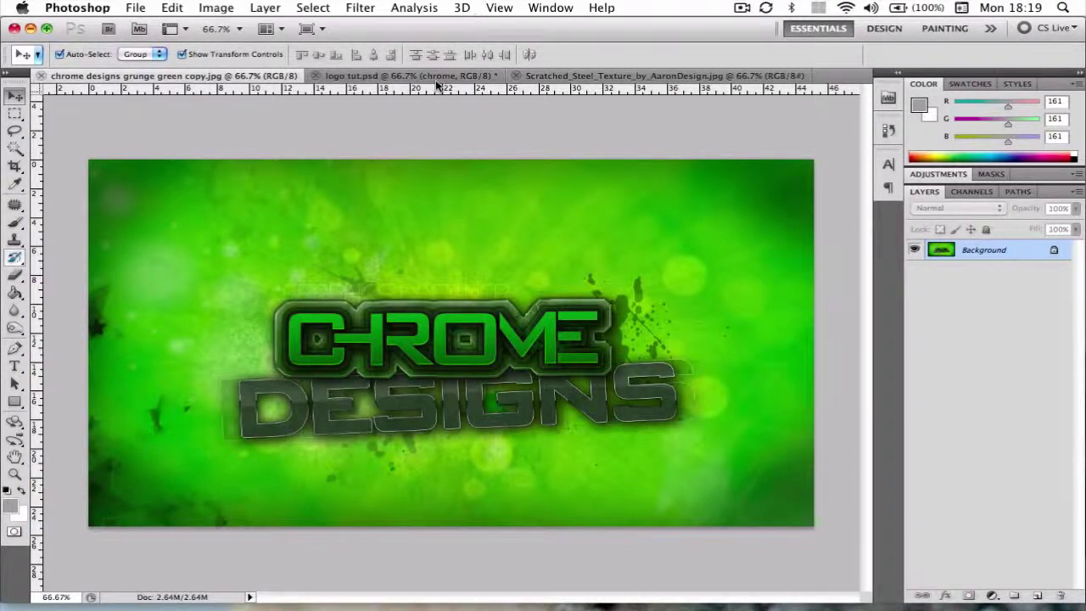
pyautogui.click(376, 77)
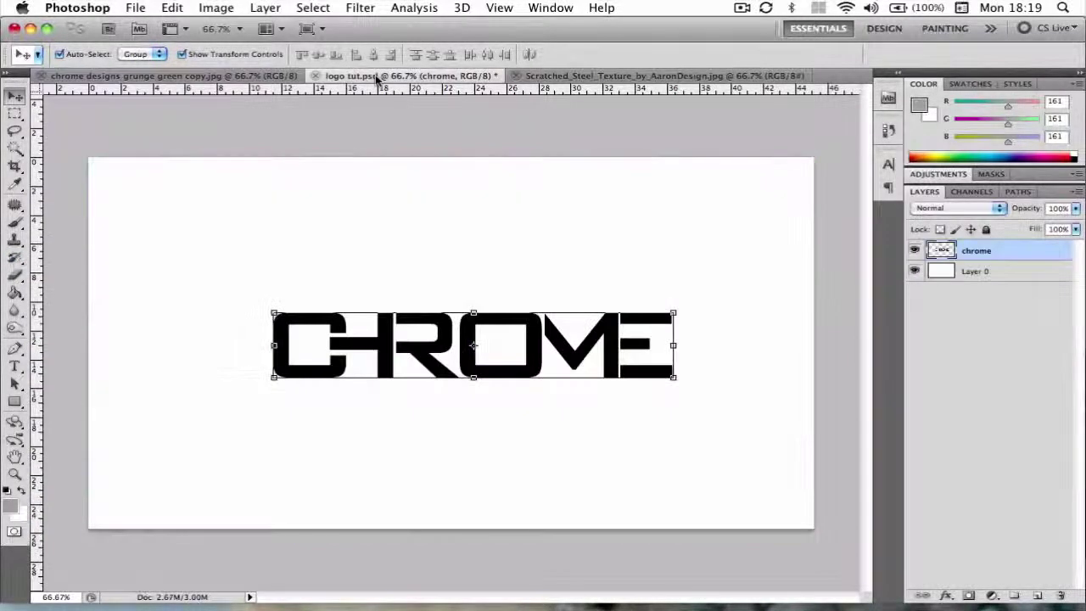
pyautogui.click(259, 145)
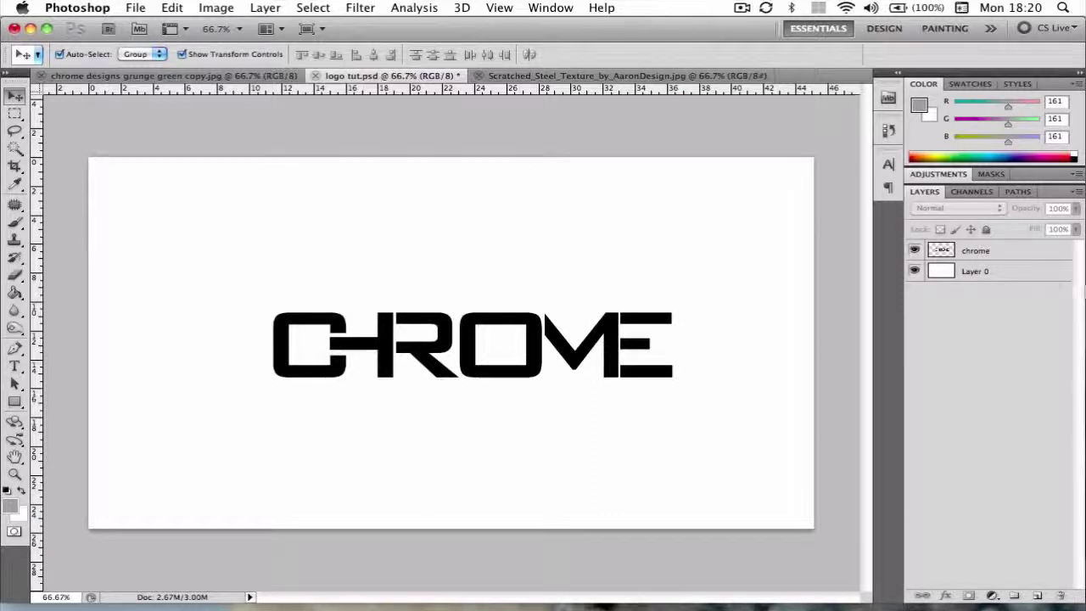
pyautogui.click(1032, 246)
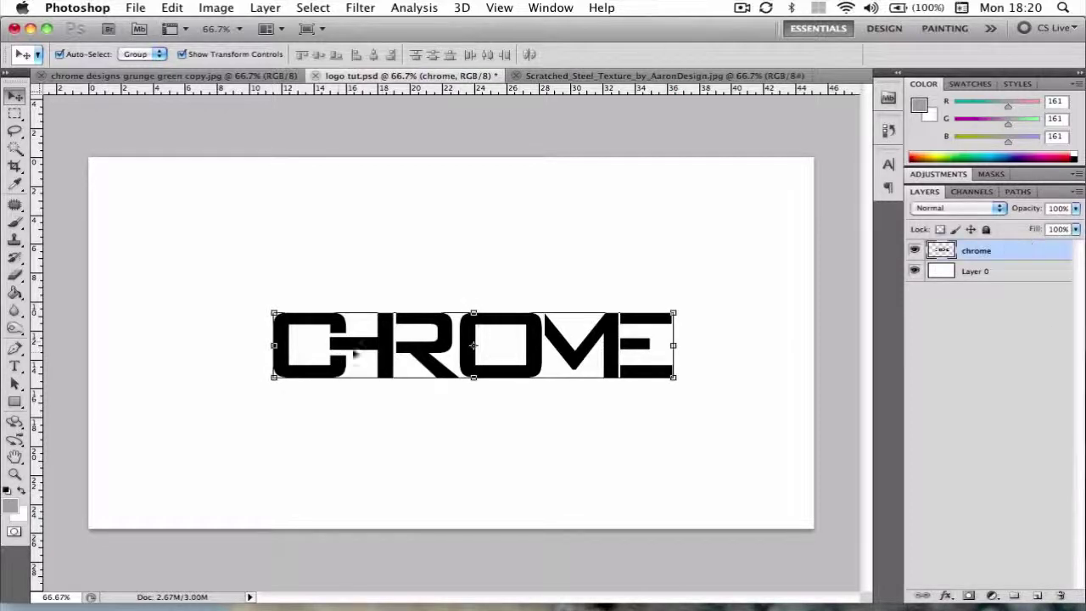
pyautogui.doubleClick(1030, 252)
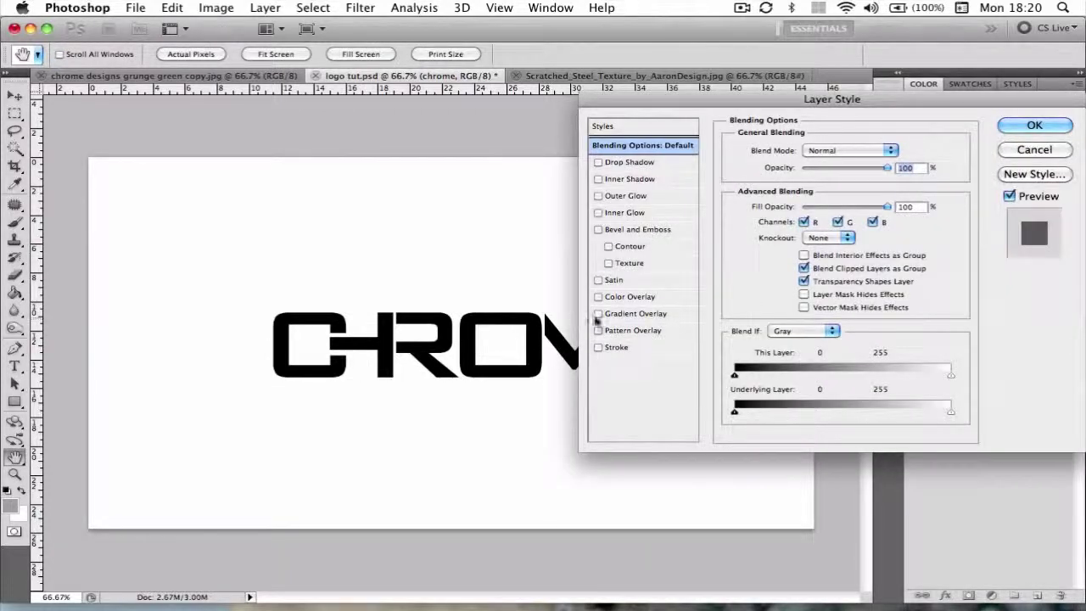
# - Add a Gradient Overlay to the chrome layer and set its left stop to dark green #2a6627
pyautogui.click(622, 316)
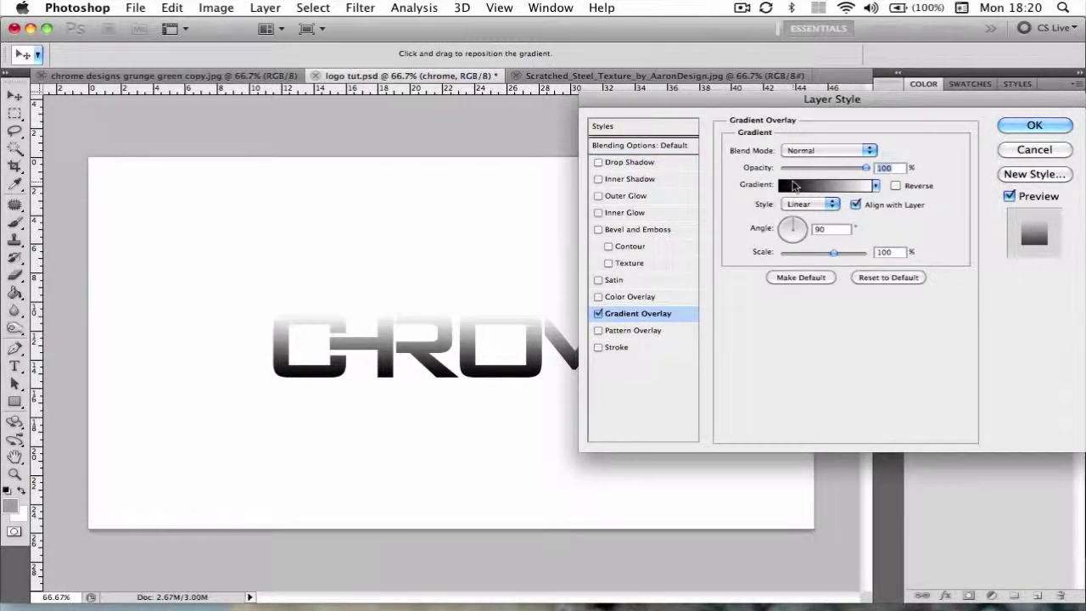
pyautogui.click(794, 185)
pyautogui.doubleClick(712, 391)
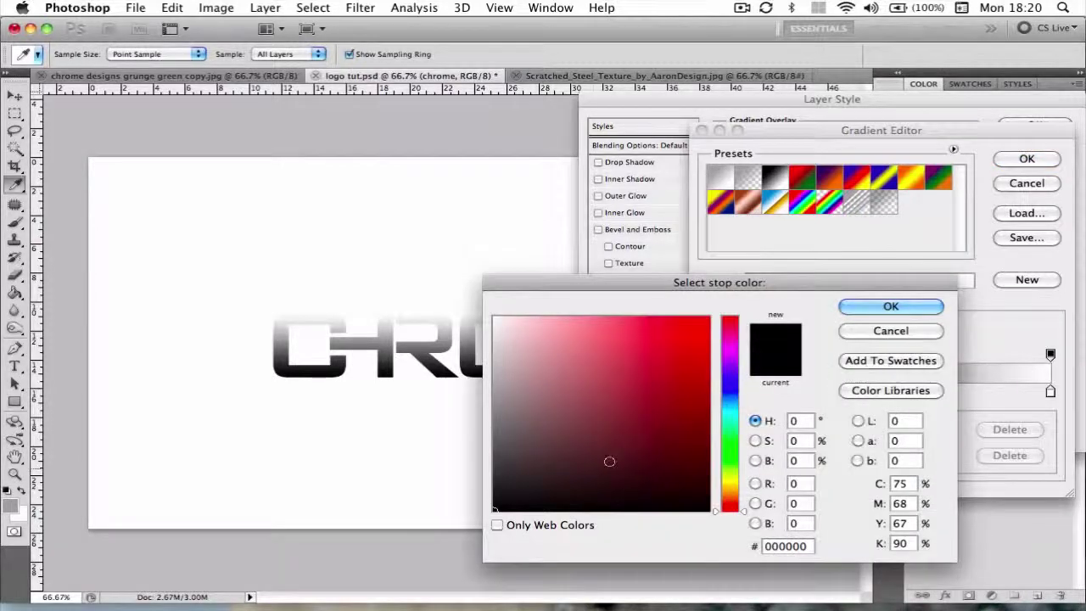
pyautogui.click(727, 456)
pyautogui.moveTo(727, 458)
pyautogui.mouseDown()
pyautogui.moveTo(727, 447)
pyautogui.moveTo(626, 435)
pyautogui.mouseUp()
pyautogui.click(676, 449)
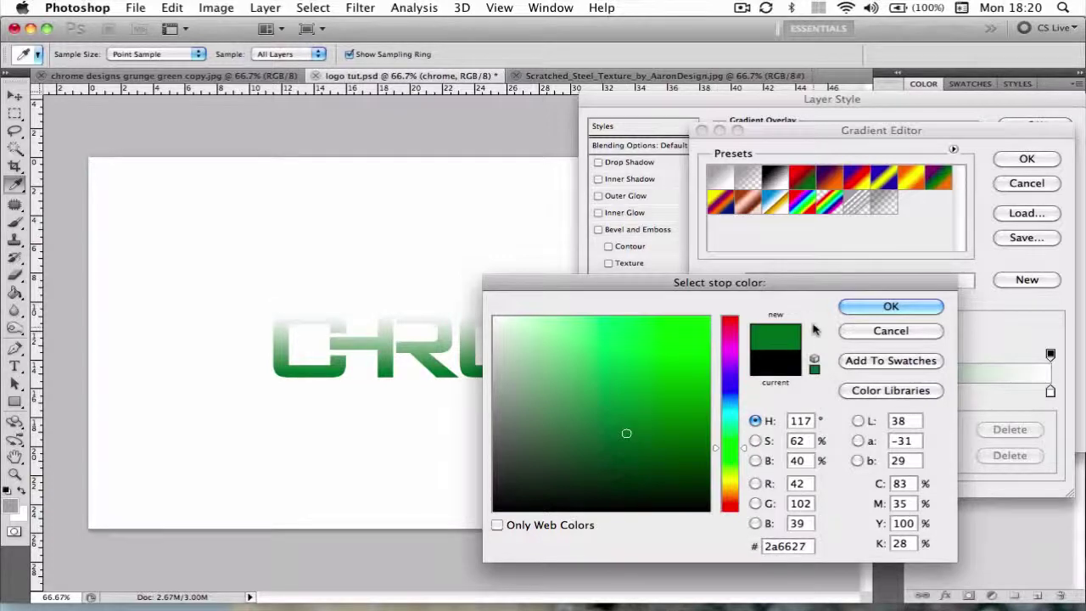
pyautogui.click(865, 310)
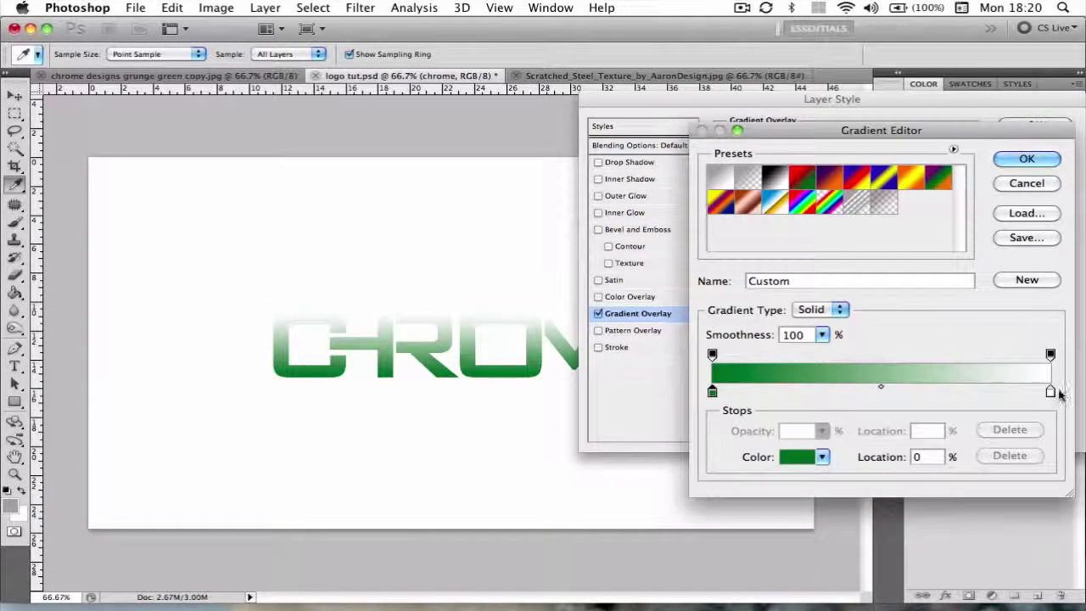
# - Set the gradient's right stop to a bright green and accept the gradient
pyautogui.click(1050, 391)
pyautogui.doubleClick(1050, 391)
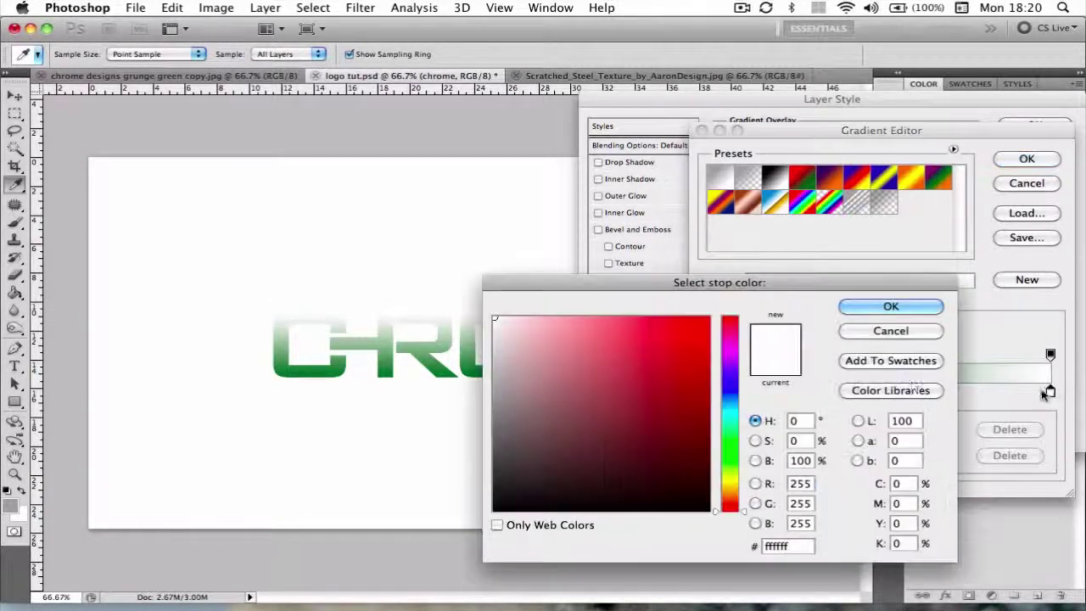
pyautogui.moveTo(735, 443); pyautogui.dragTo(728, 451)
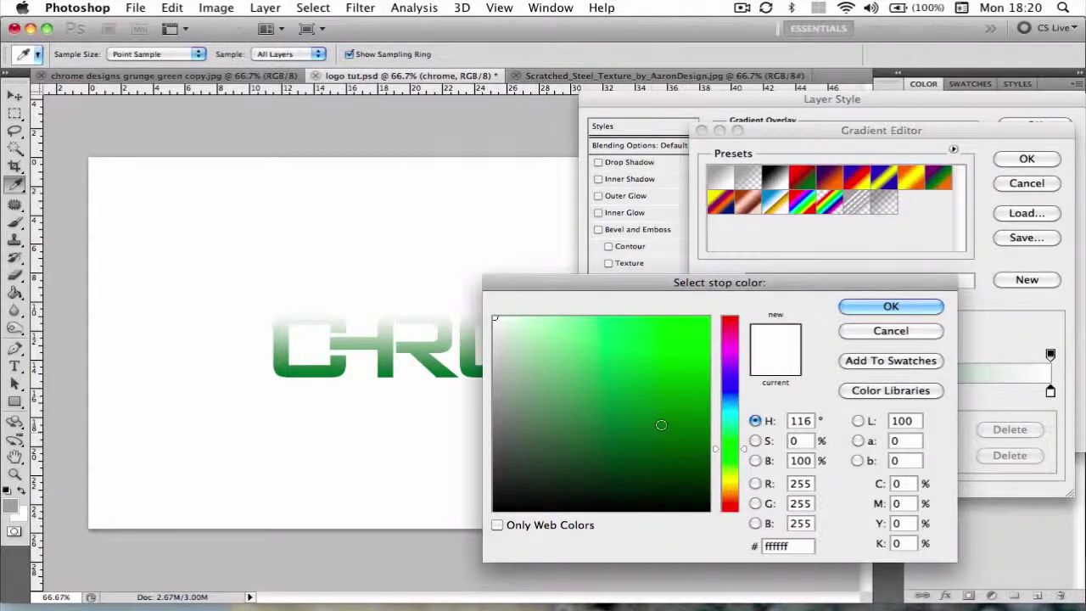
pyautogui.click(655, 386)
pyautogui.moveTo(655, 386); pyautogui.dragTo(655, 390)
pyautogui.click(883, 306)
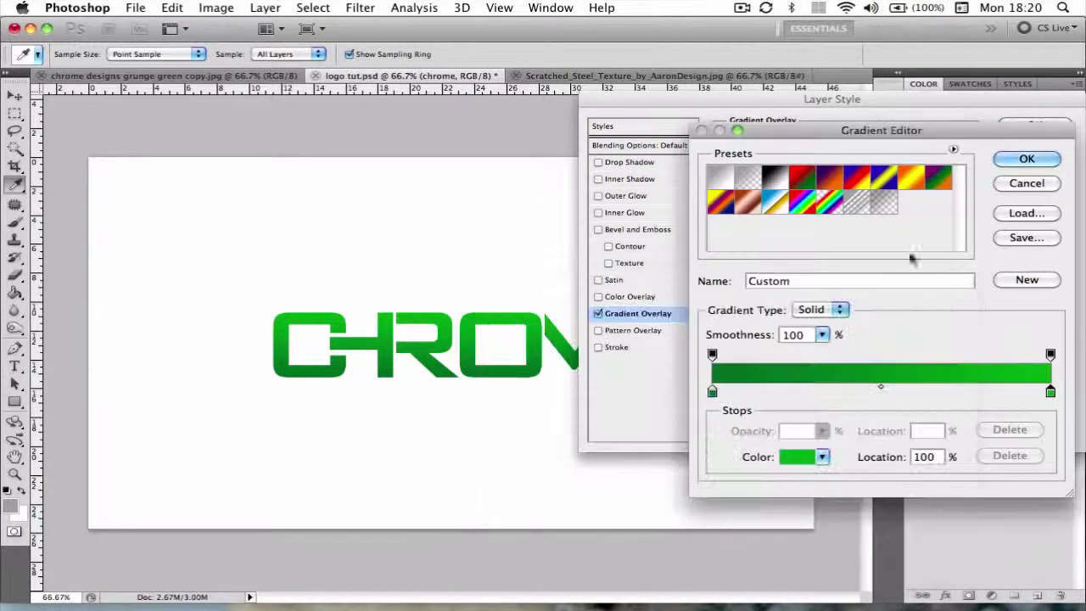
pyautogui.click(1026, 159)
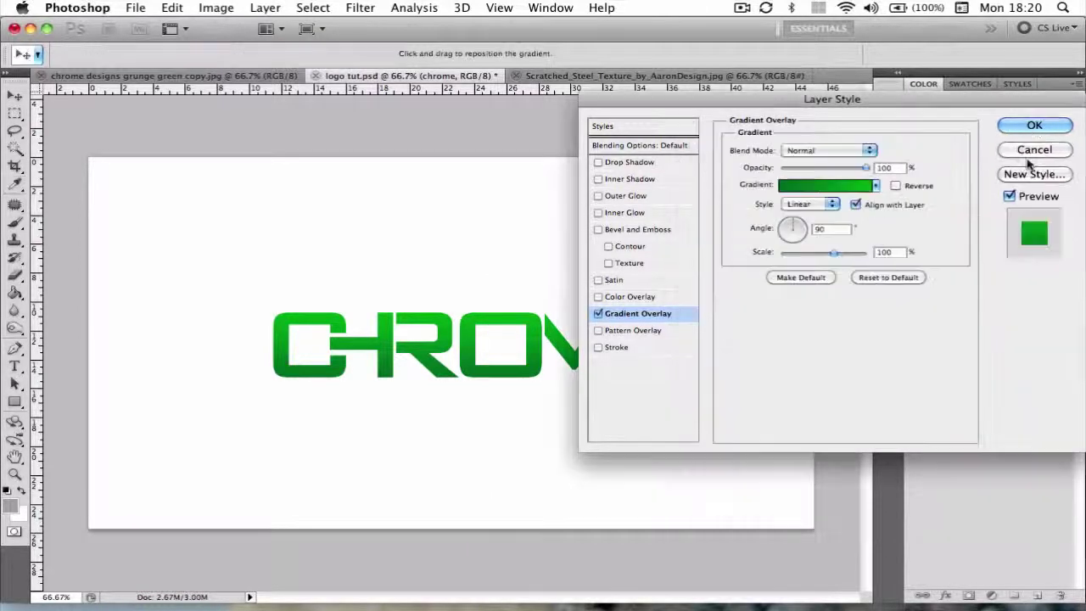
# - Add an Outer Glow with Normal blend mode and black colour
pyautogui.click(602, 196)
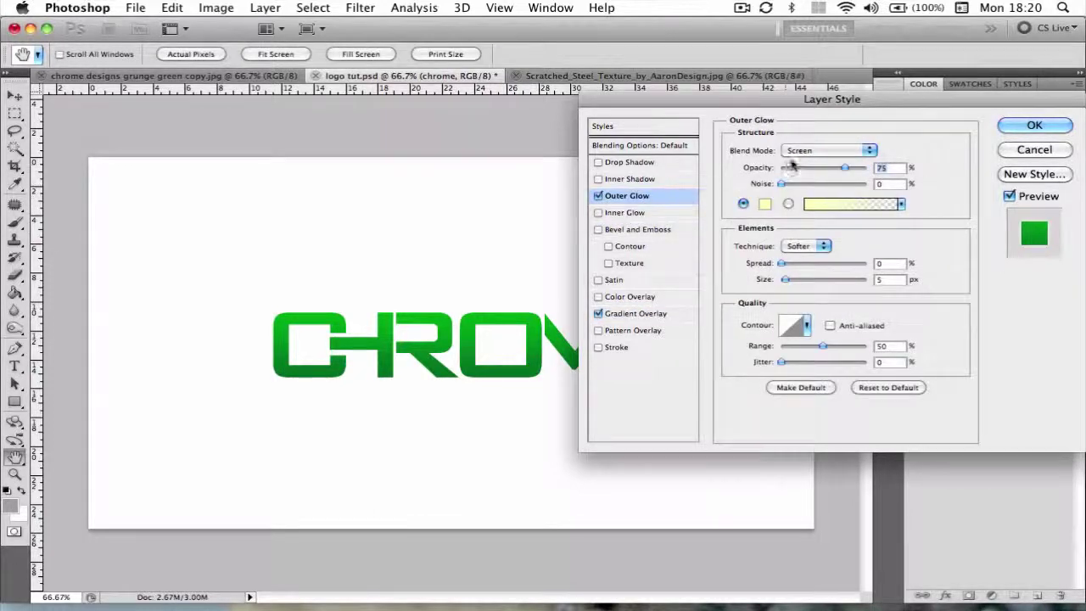
pyautogui.click(829, 150)
pyautogui.click(801, 52)
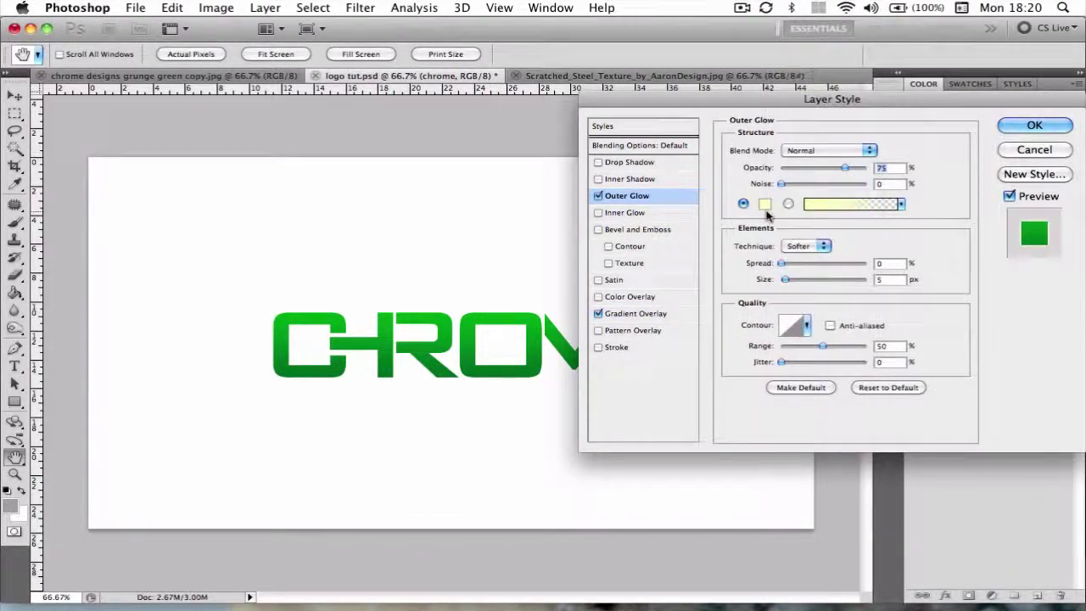
pyautogui.click(764, 203)
pyautogui.click(504, 496)
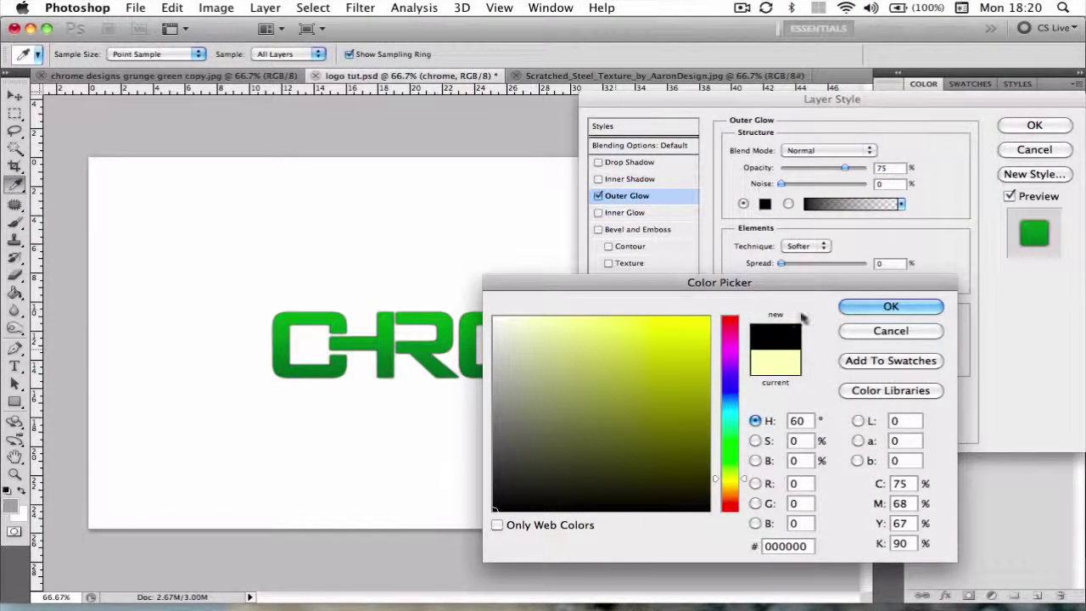
pyautogui.click(857, 306)
# - Add a Drop Shadow with spread 22 and size 30, and apply the styles
pyautogui.click(599, 162)
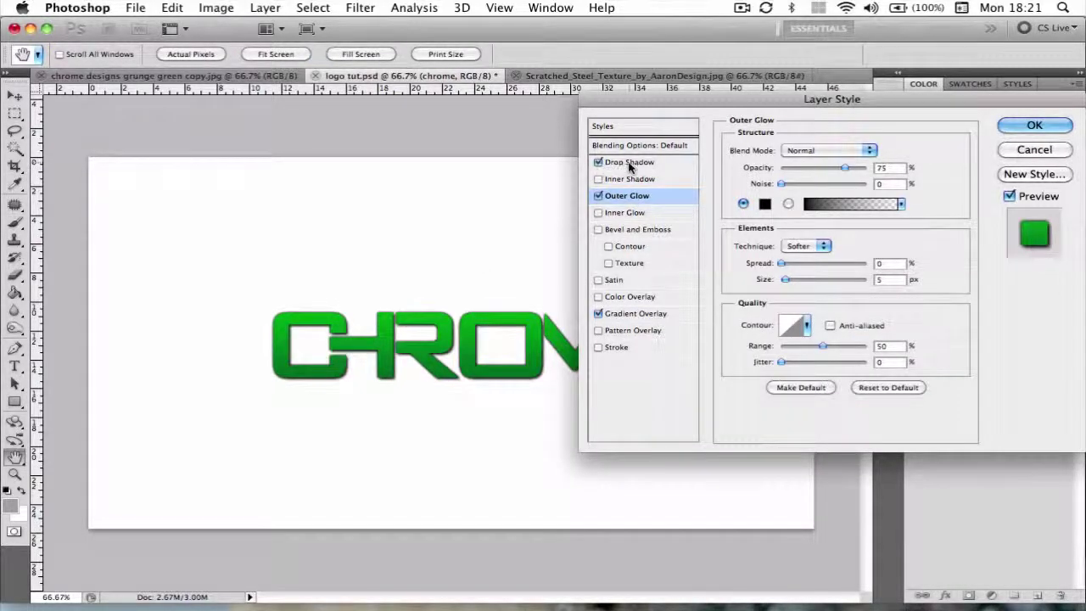
pyautogui.click(628, 162)
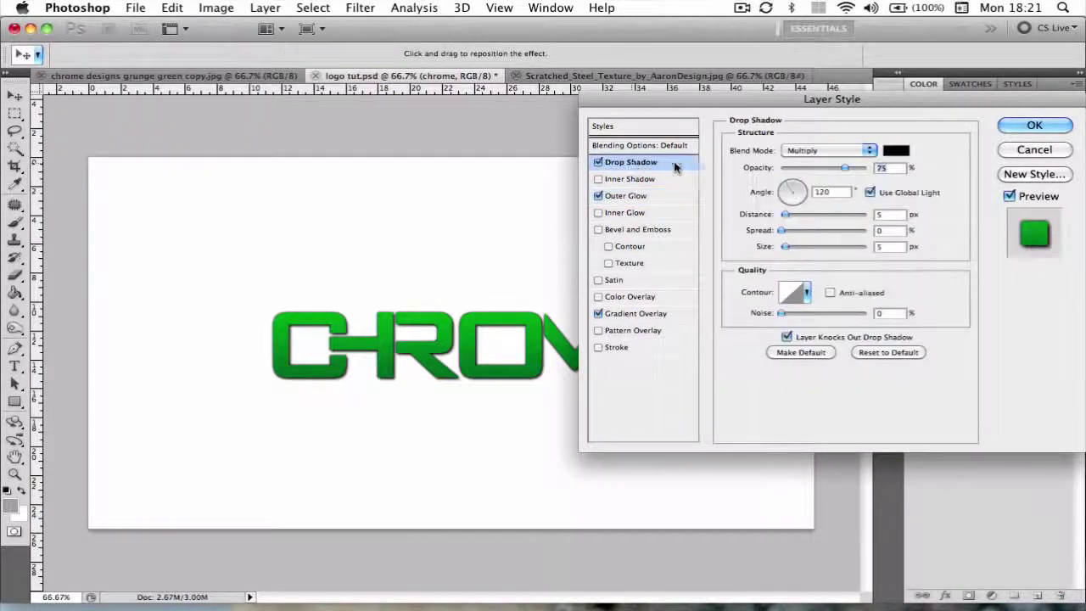
pyautogui.click(885, 231)
pyautogui.write('22')
pyautogui.press('Tab')
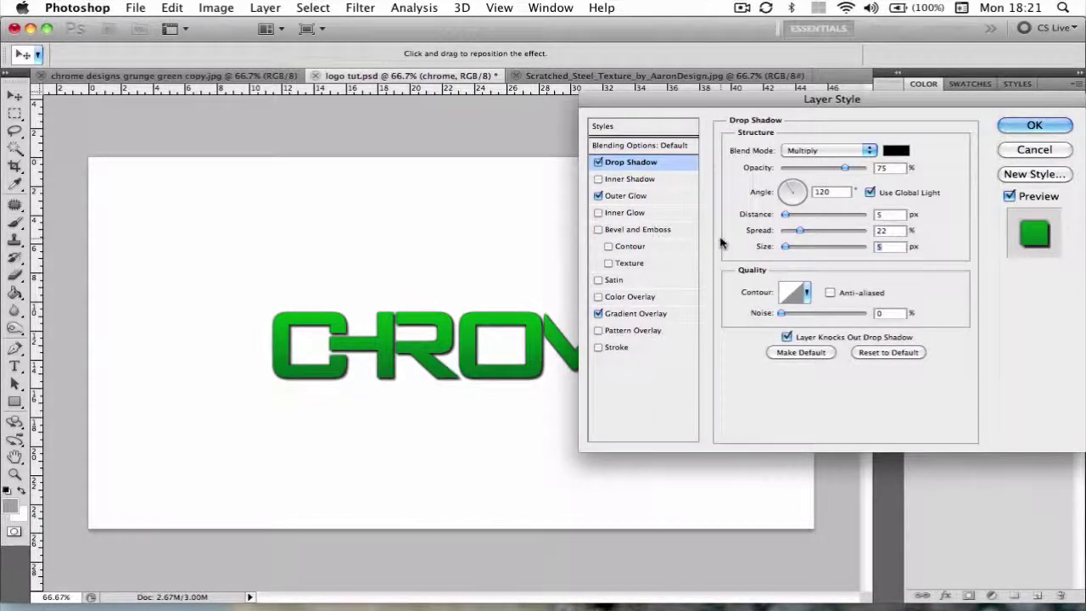
pyautogui.write('30')
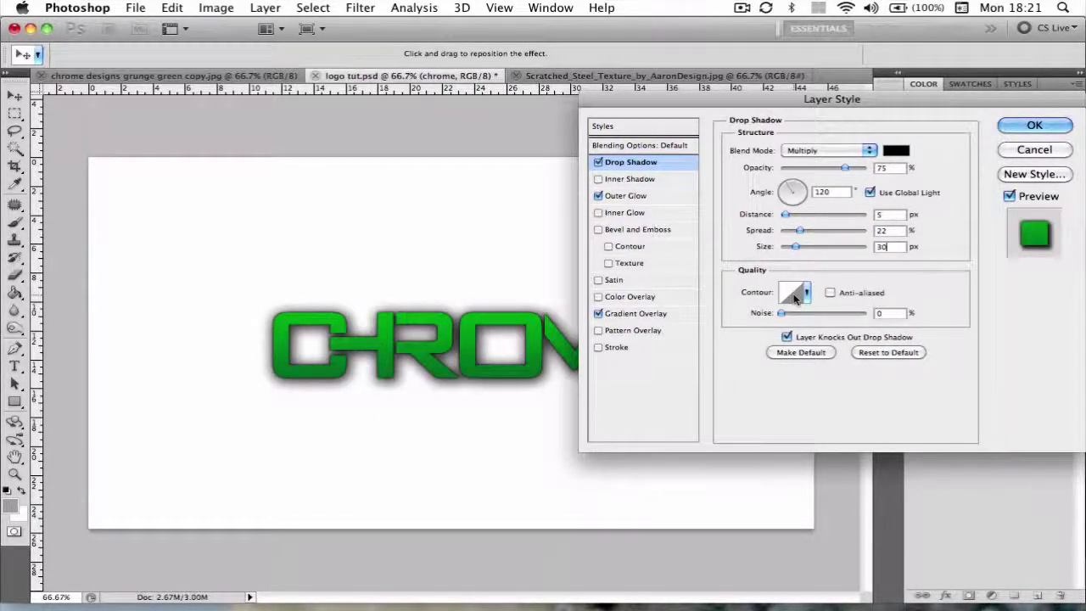
pyautogui.click(1035, 125)
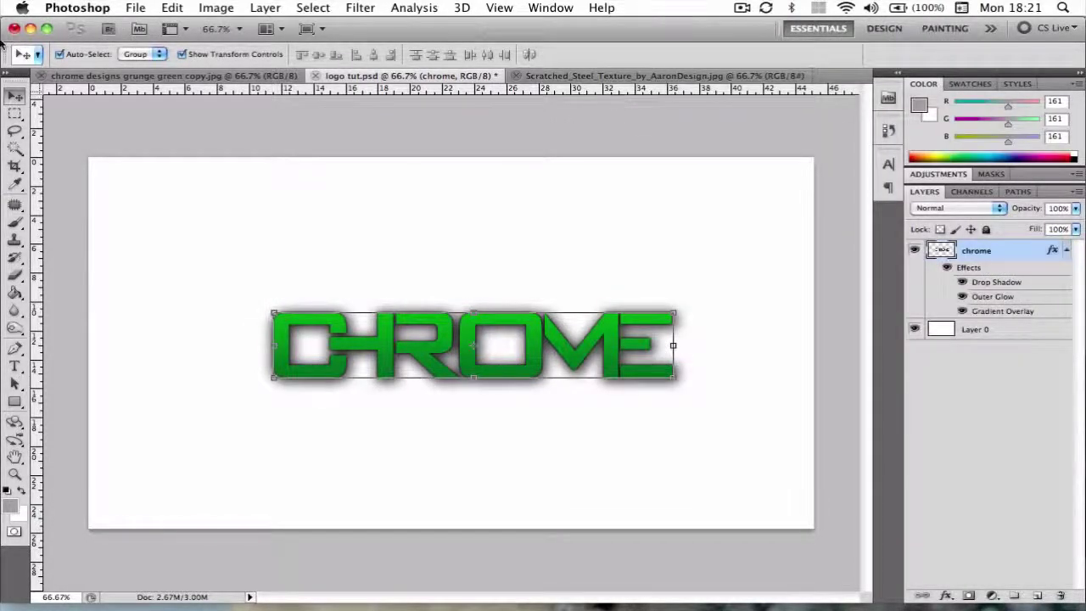
# - Check the reference design, then load the chrome layer's CHROME letter outlines as a selection
pyautogui.click(93, 77)
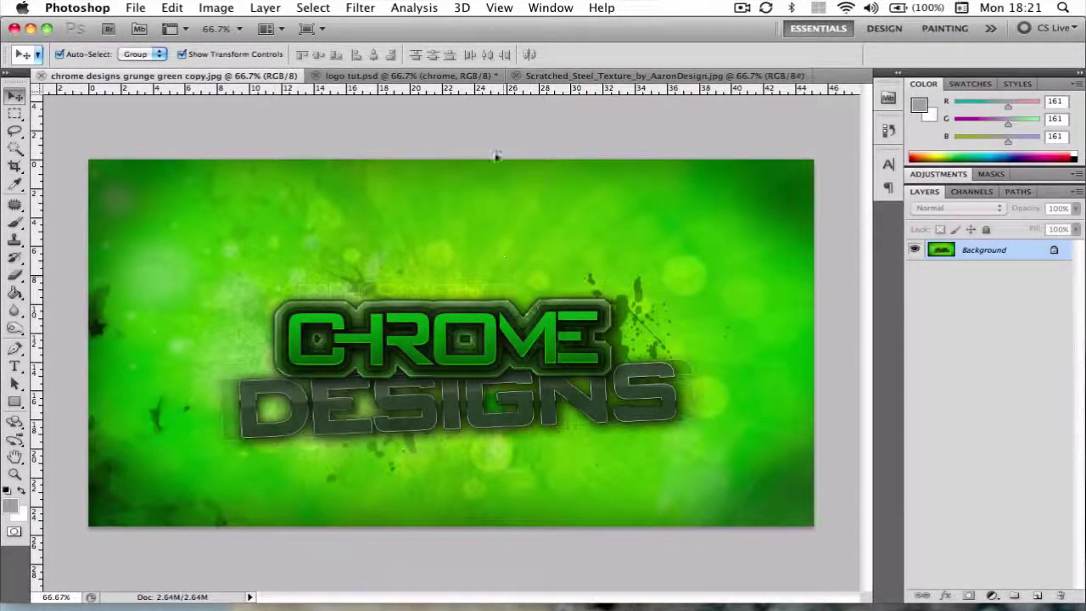
pyautogui.click(416, 75)
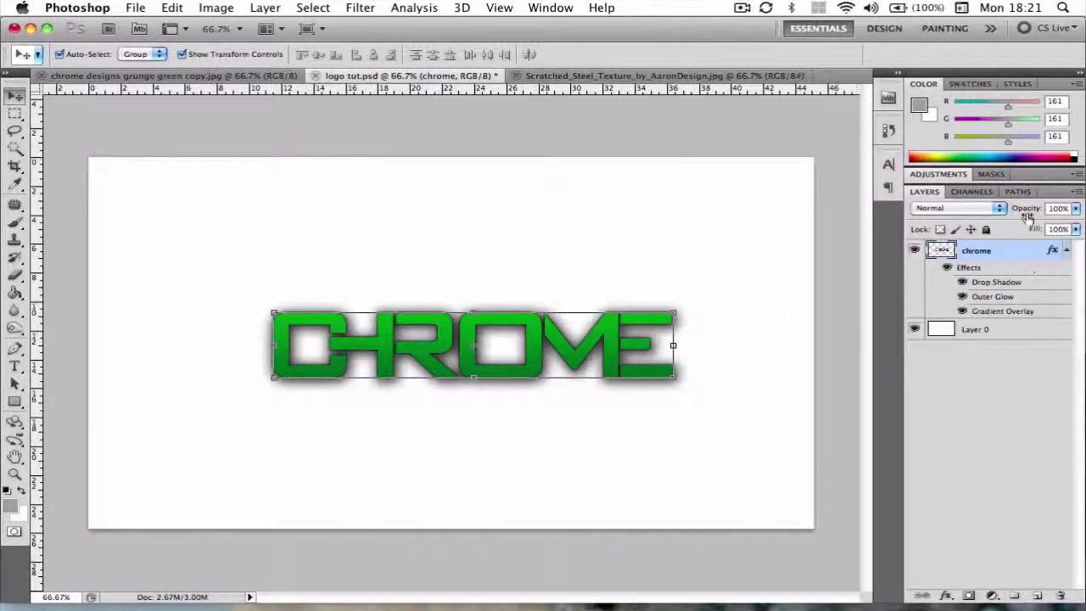
pyautogui.click(1067, 250)
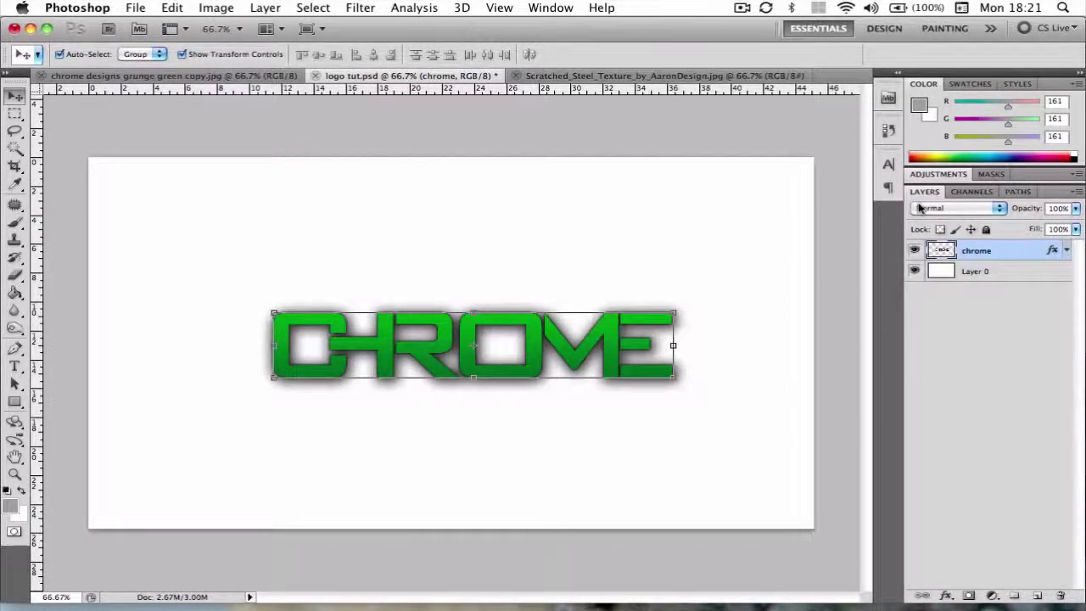
pyautogui.rightClick(941, 250)
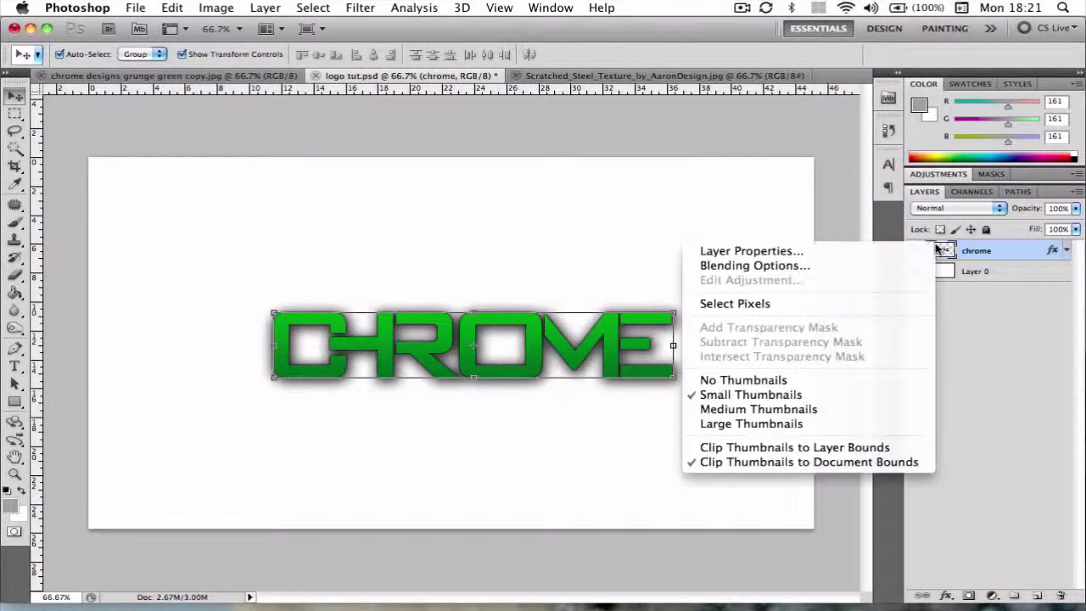
pyautogui.click(684, 191)
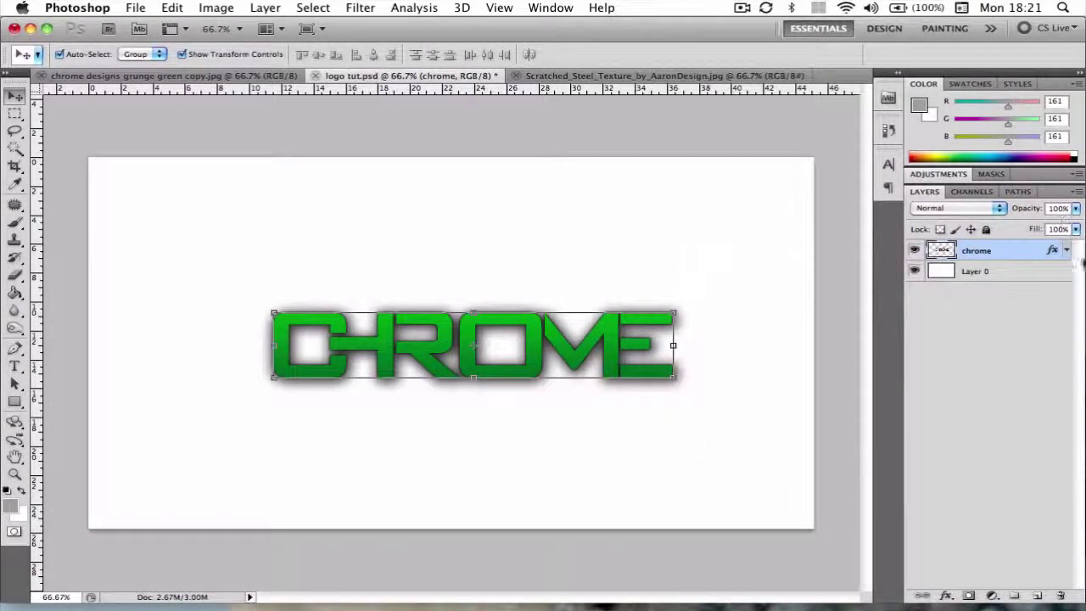
pyautogui.keyDown('super'); pyautogui.click(957, 251); pyautogui.keyUp('super')
pyautogui.keyDown('super'); pyautogui.click(944, 250); pyautogui.keyUp('super')
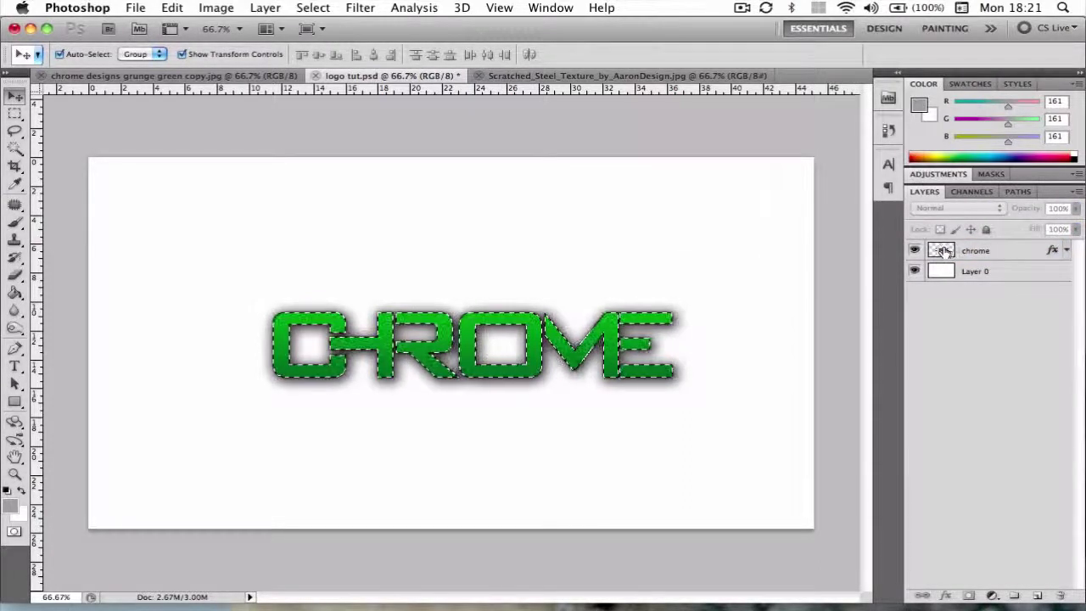
# - Add an empty Layer 1 above chrome and expand the CHROME selection by 10 pixels
pyautogui.click(1040, 597)
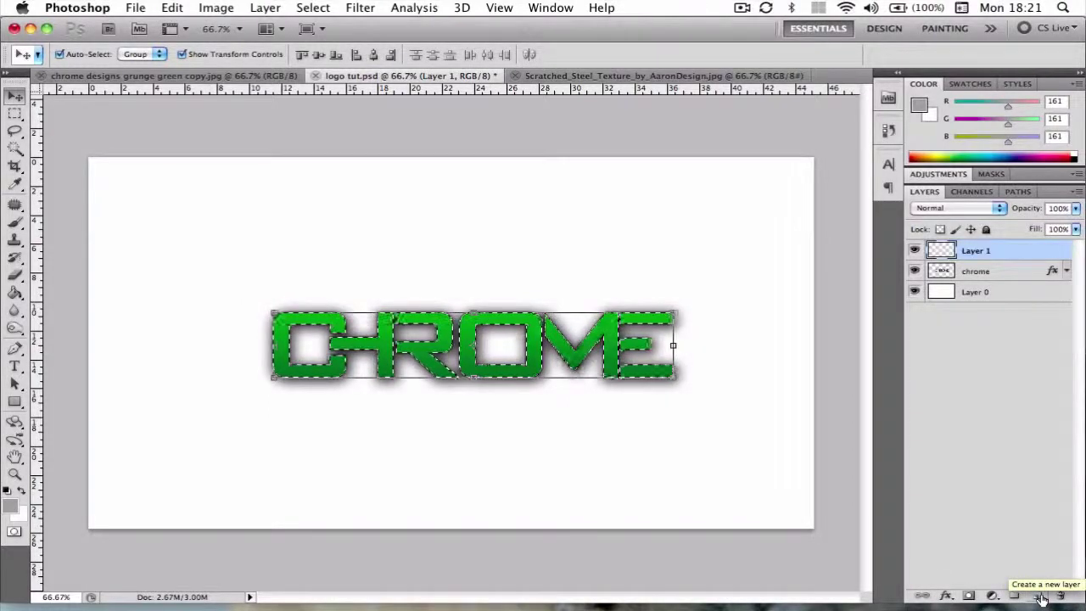
pyautogui.click(313, 9)
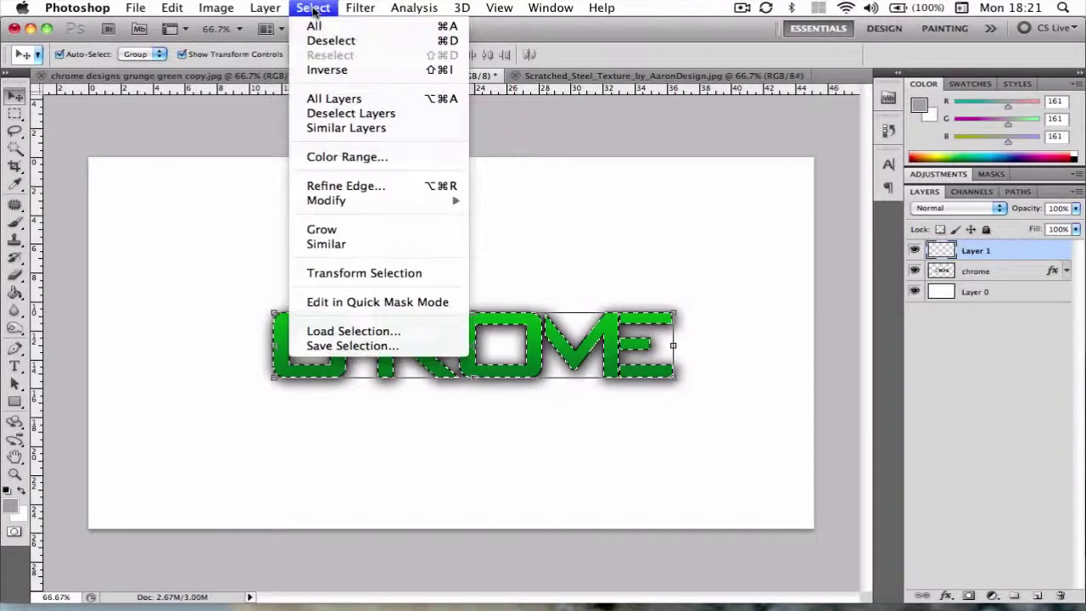
pyautogui.moveTo(363, 204)
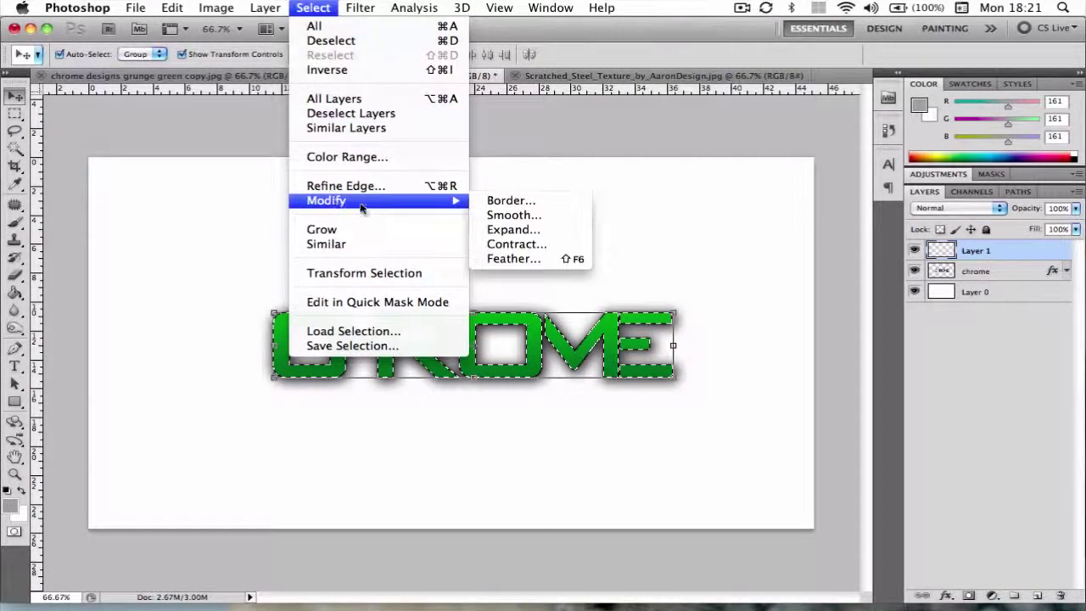
pyautogui.click(527, 230)
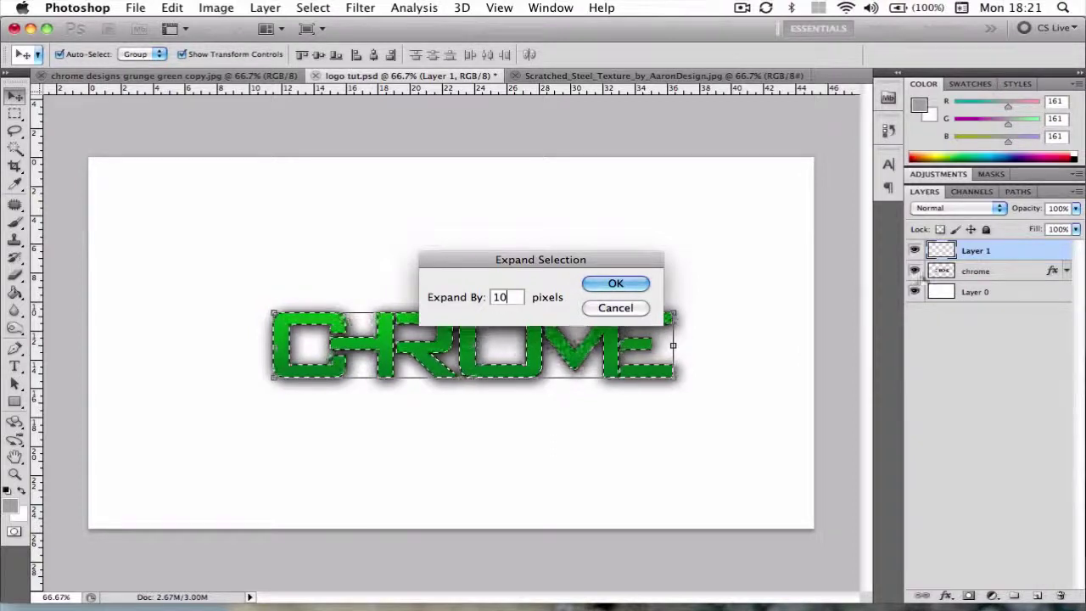
pyautogui.click(619, 285)
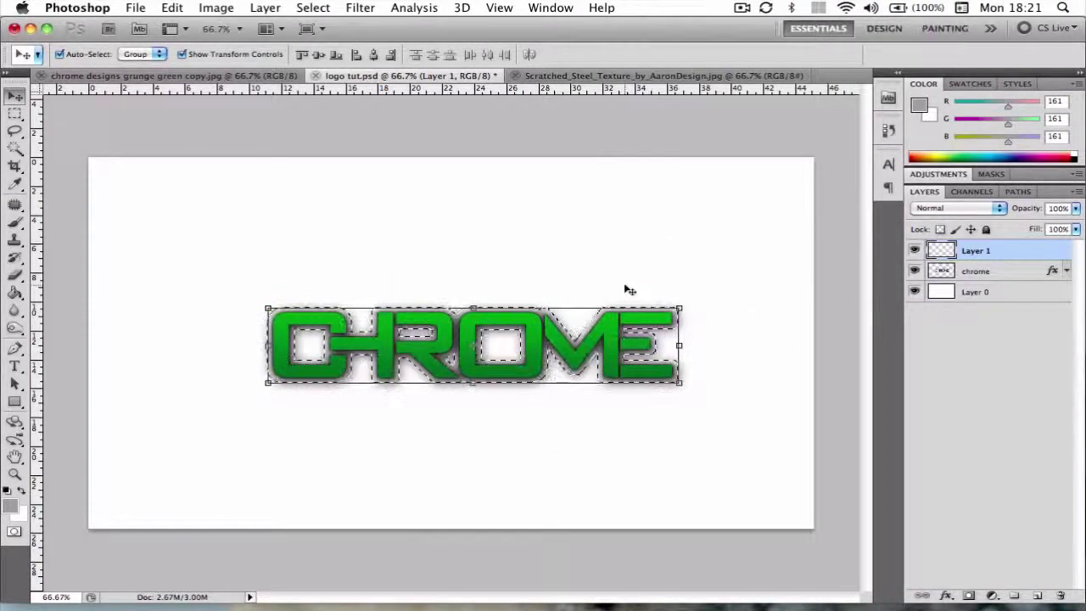
pyautogui.click(16, 293)
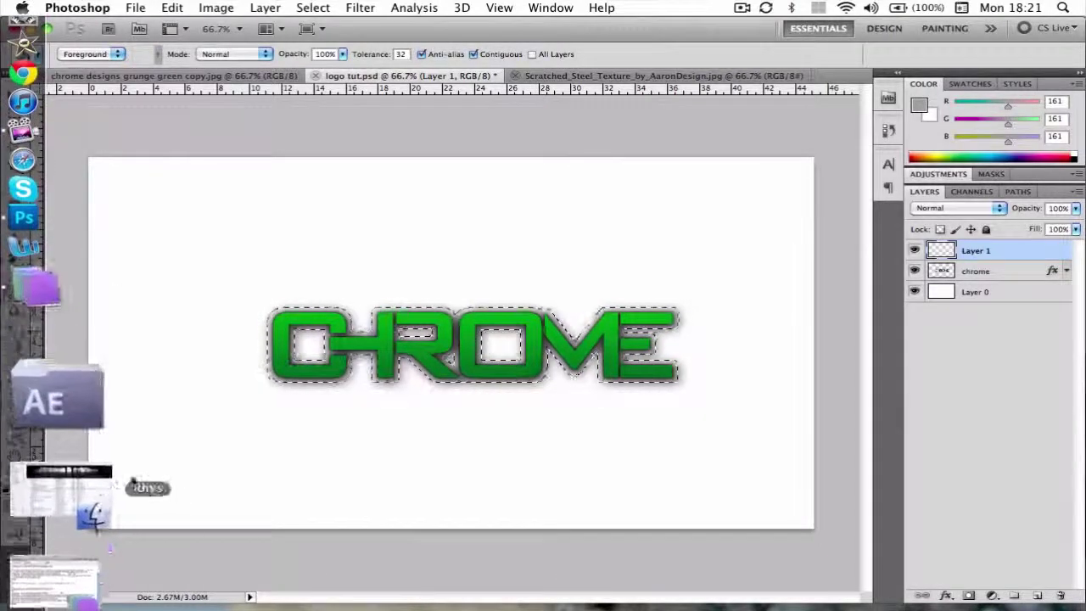
# - Reset to default black and white colours and fill Layer 1's expanded CHROME shape with black
pyautogui.moveTo(3, 477)
pyautogui.press('d')
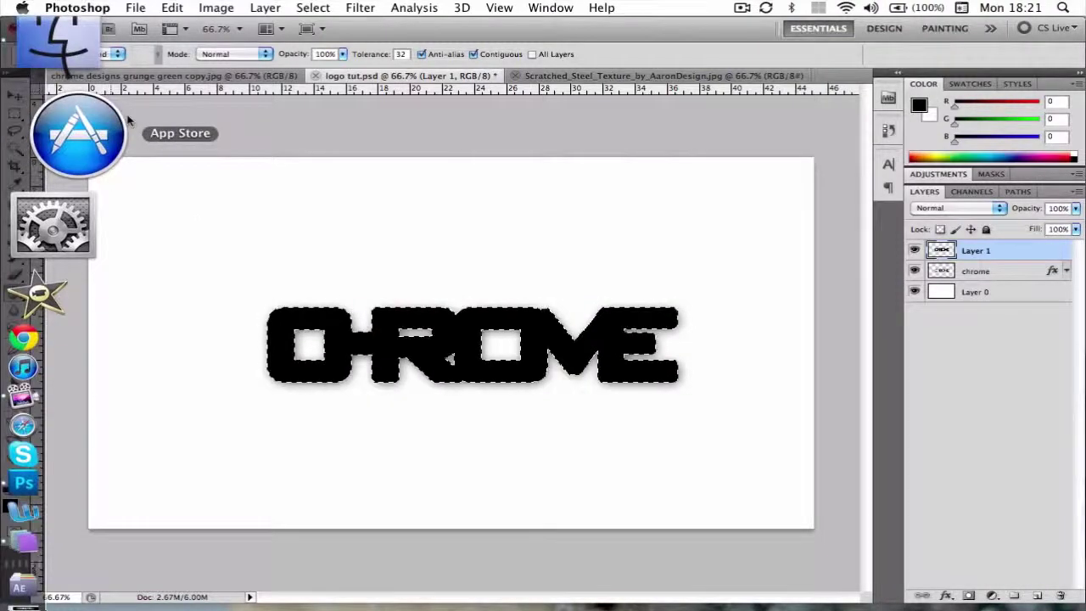
pyautogui.click(15, 113)
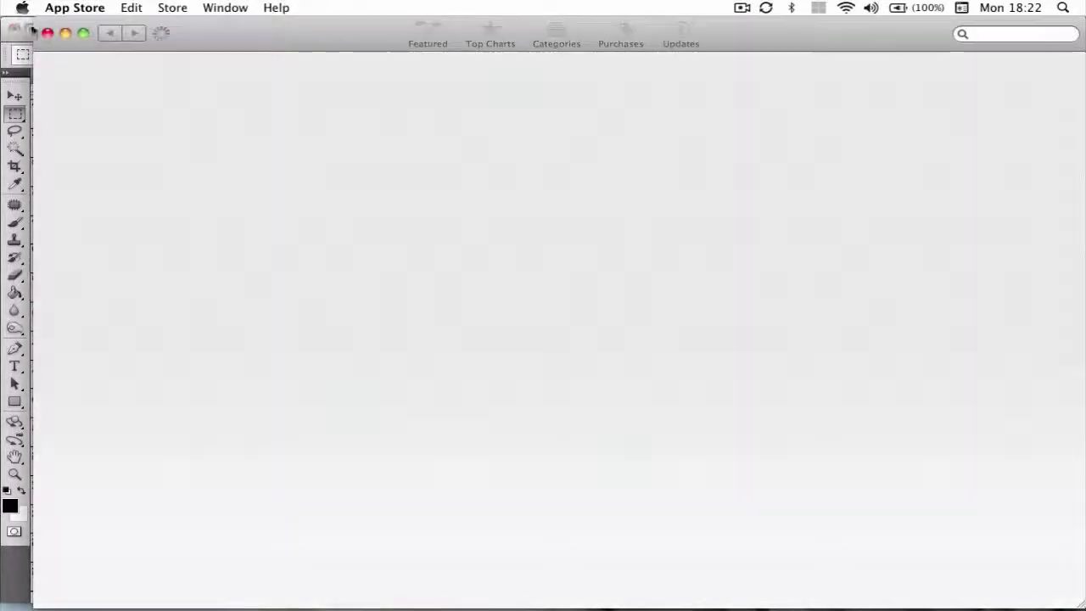
pyautogui.press('super+q')
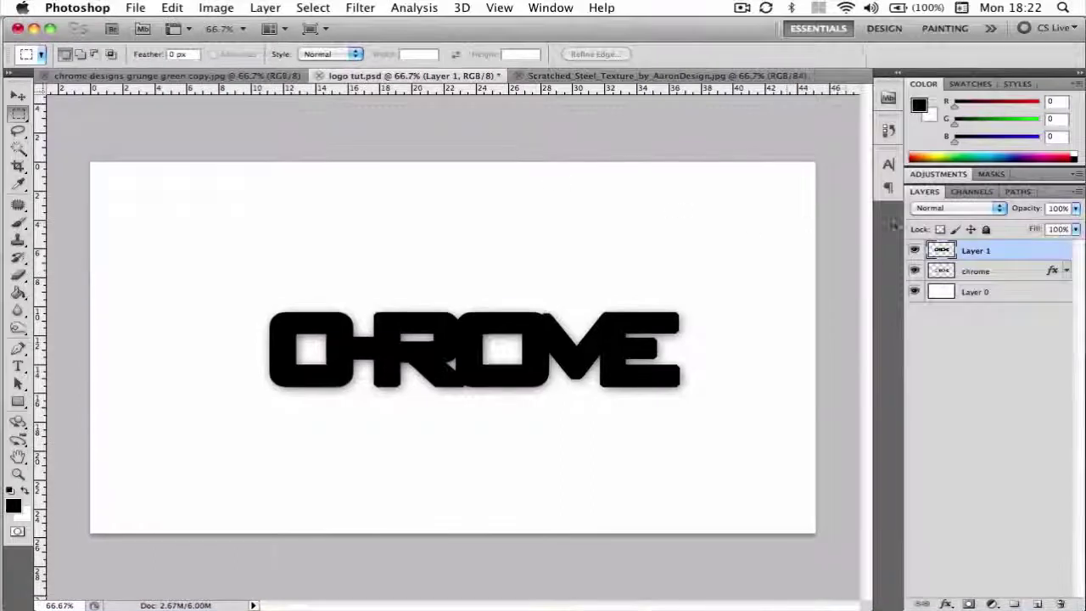
# - Move Layer 1 below chrome and give it a Radial, reversed Gradient Overlay at 0°
pyautogui.moveTo(1004, 253); pyautogui.dragTo(1008, 276)
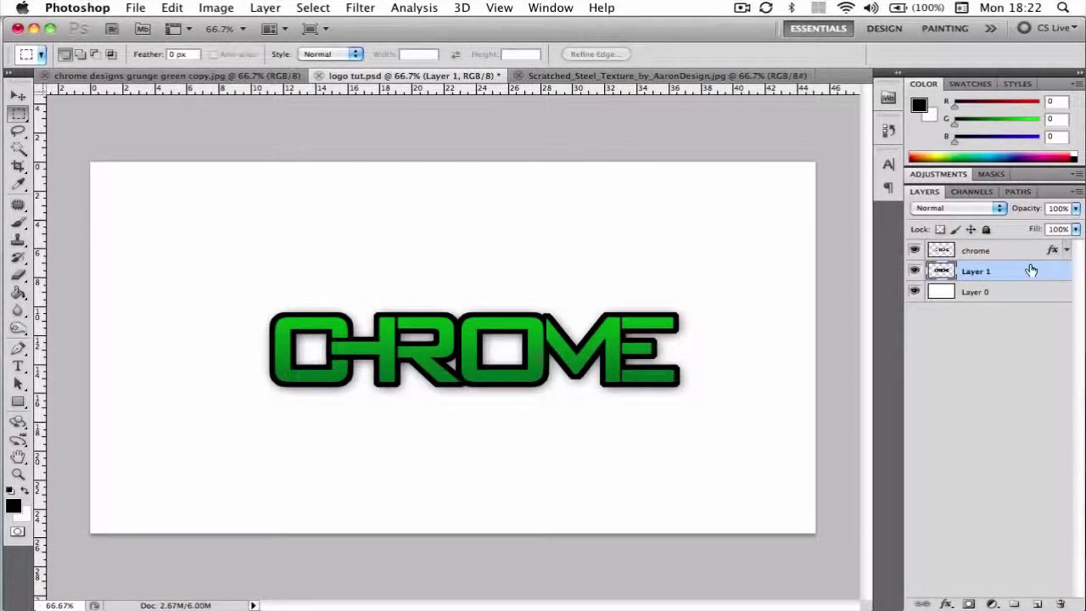
pyautogui.doubleClick(1017, 270)
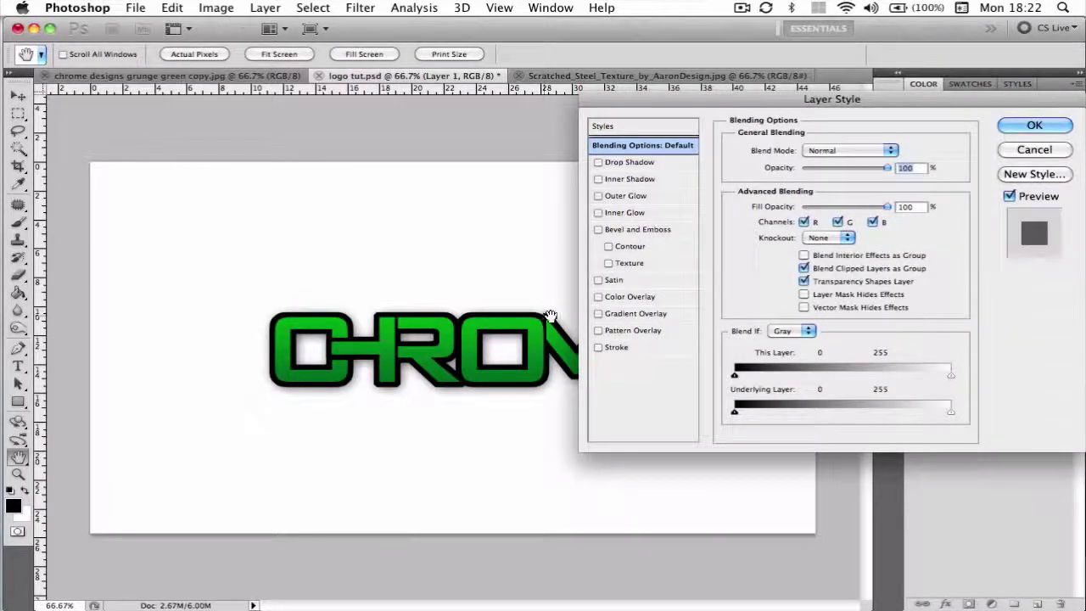
pyautogui.click(613, 315)
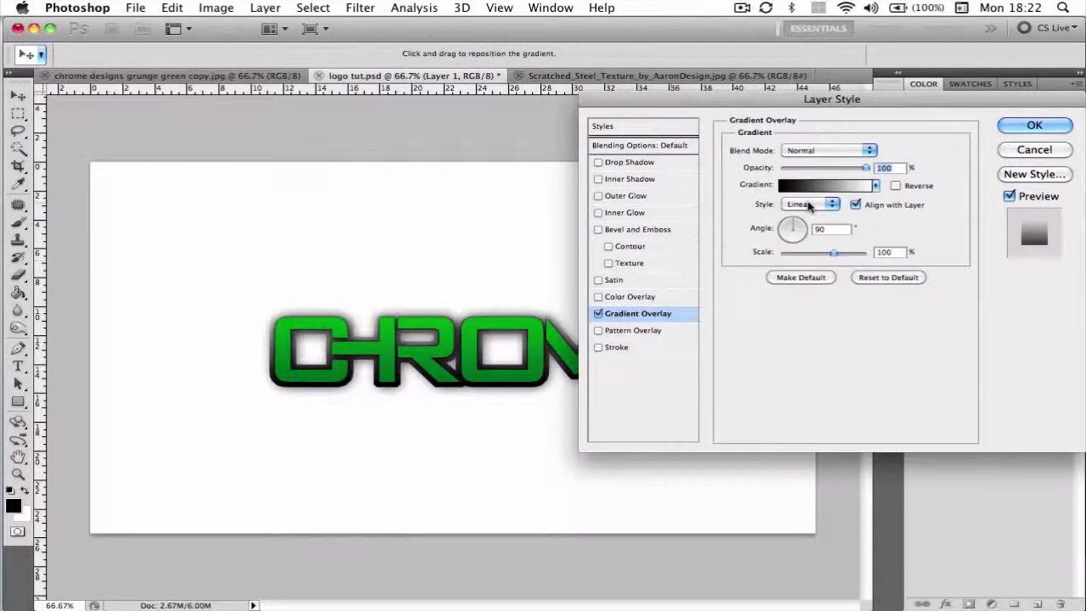
pyautogui.click(809, 204)
pyautogui.click(799, 214)
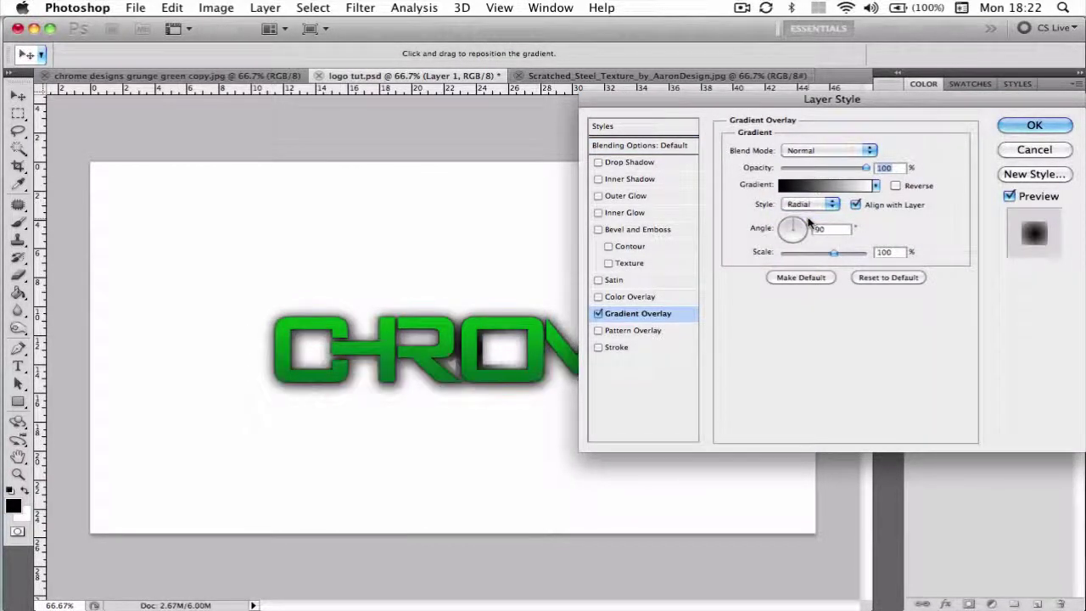
pyautogui.click(896, 186)
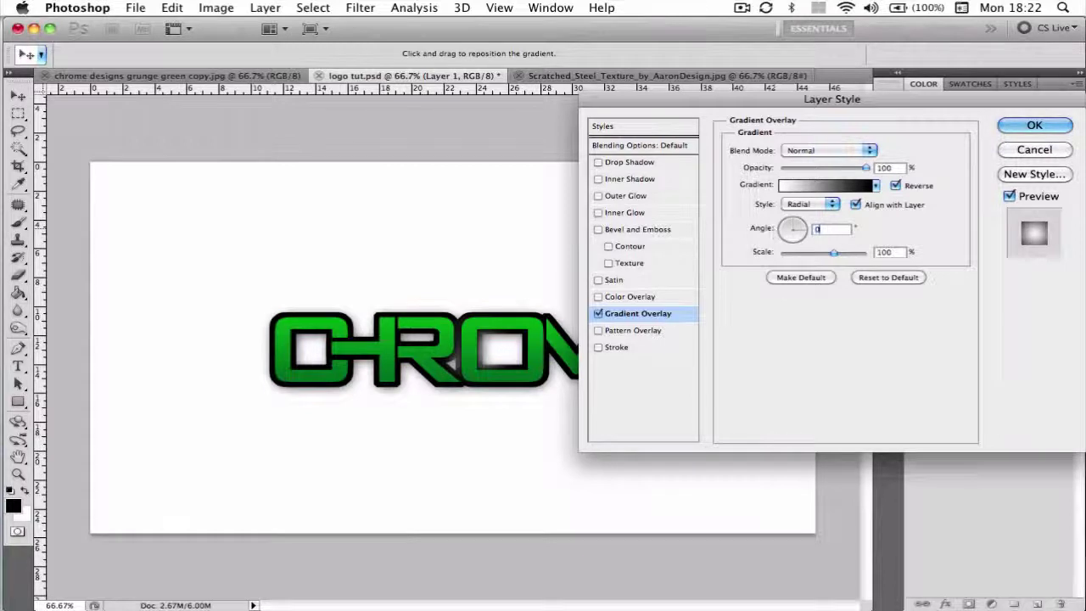
pyautogui.moveTo(775, 233); pyautogui.dragTo(777, 234)
# - Set both gradient stops to dark greys, near-black on the left
pyautogui.click(806, 185)
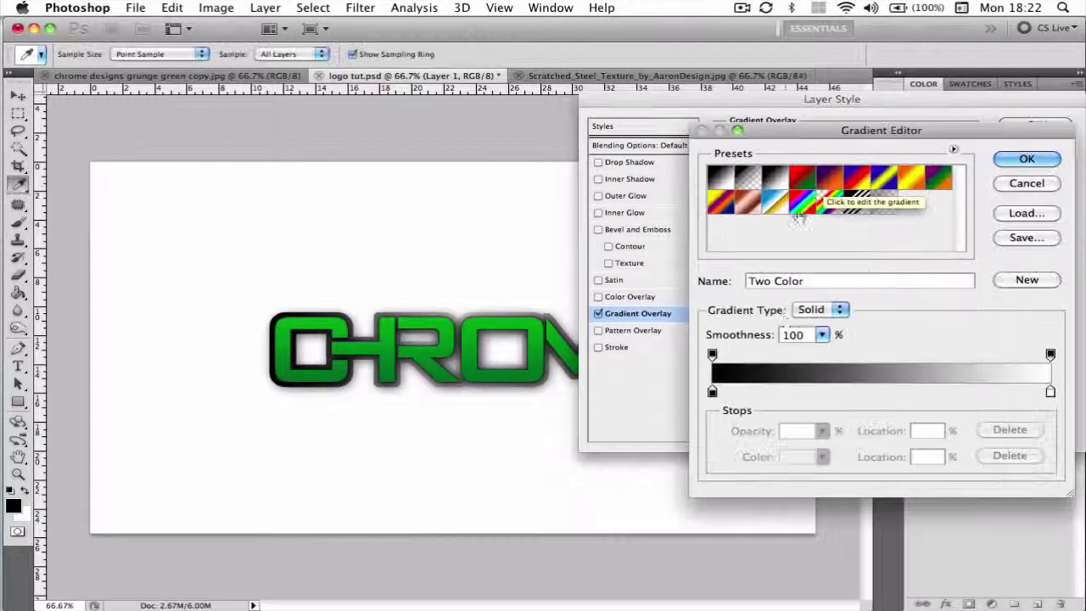
pyautogui.doubleClick(711, 392)
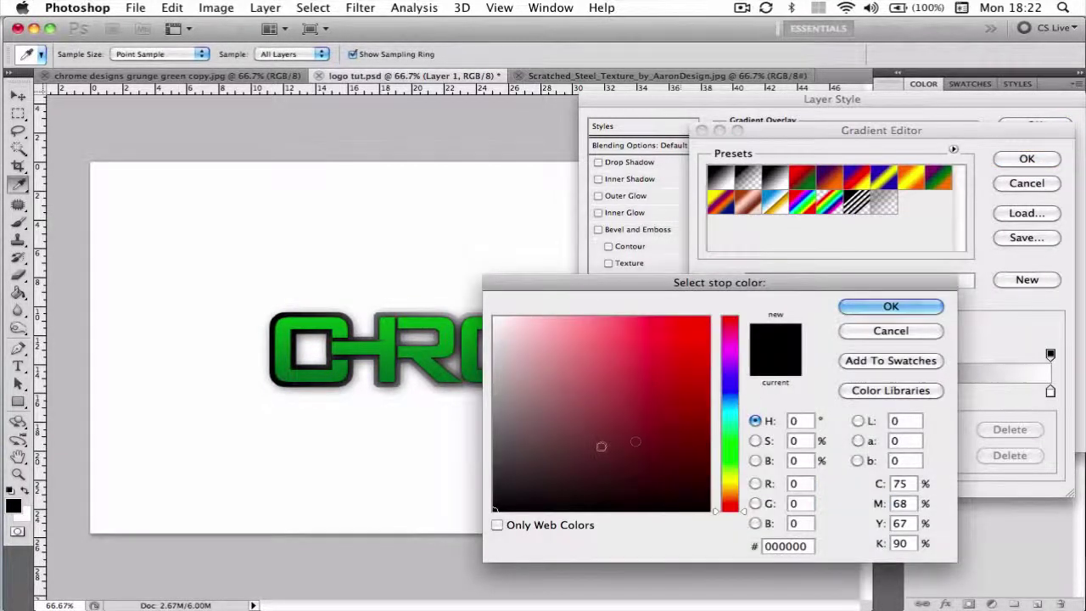
pyautogui.moveTo(603, 448); pyautogui.dragTo(494, 476)
pyautogui.click(890, 307)
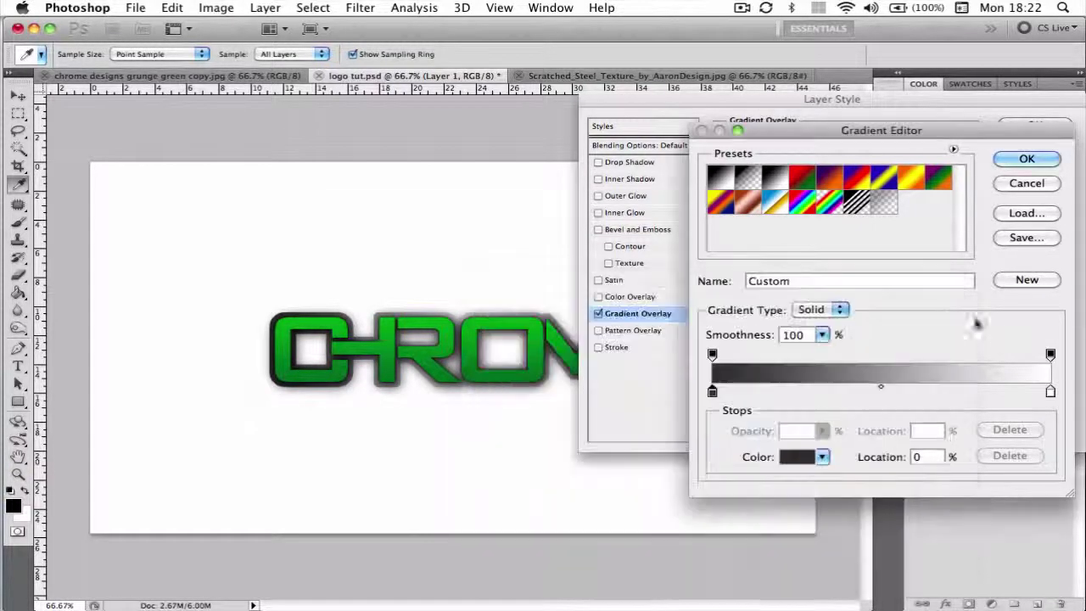
pyautogui.doubleClick(1050, 392)
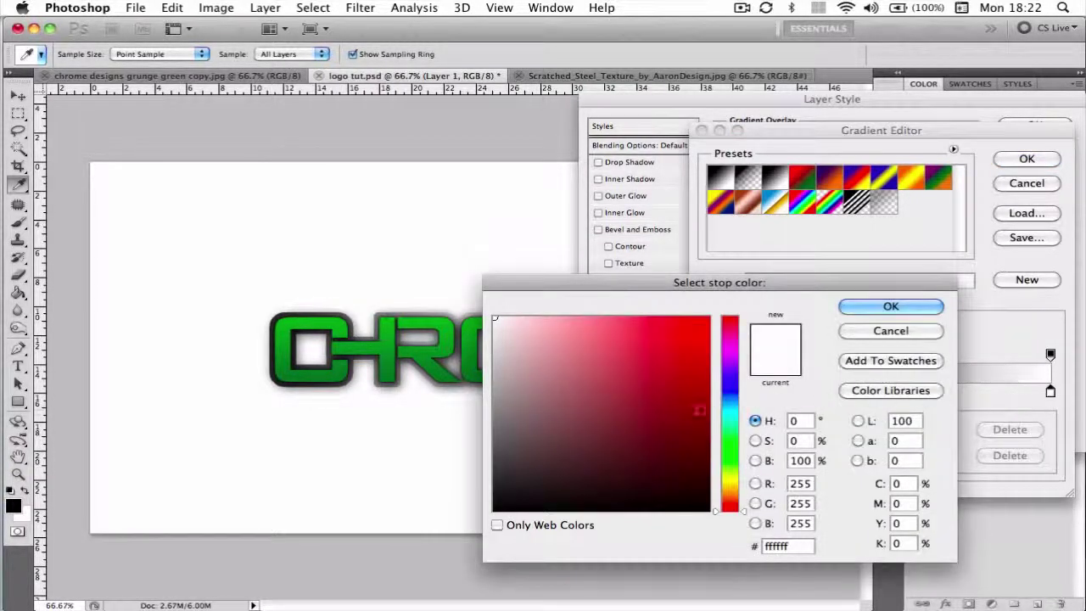
pyautogui.moveTo(530, 429); pyautogui.dragTo(494, 453)
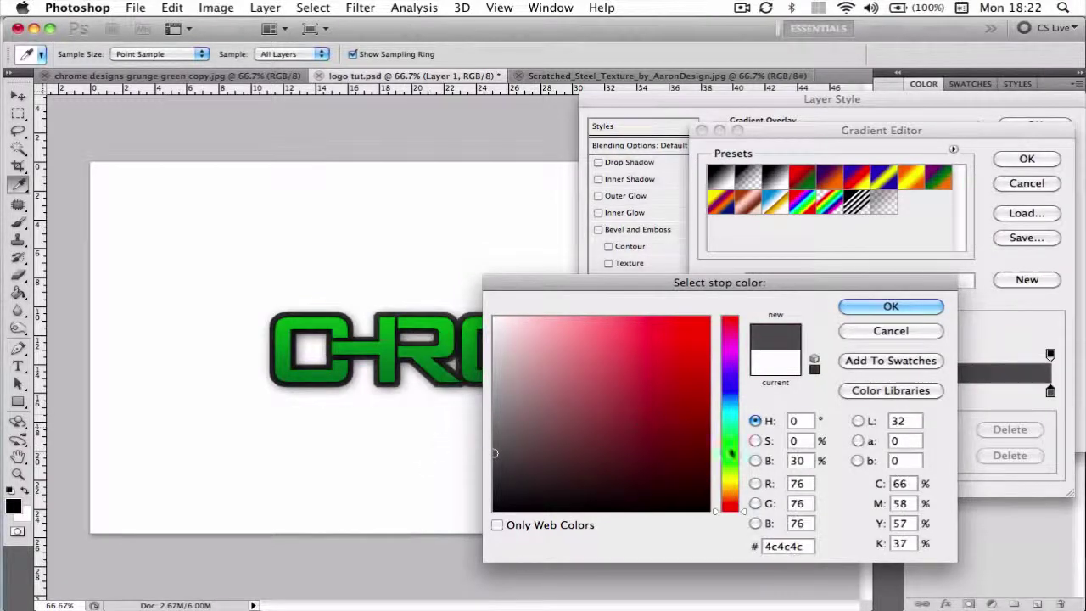
pyautogui.click(873, 310)
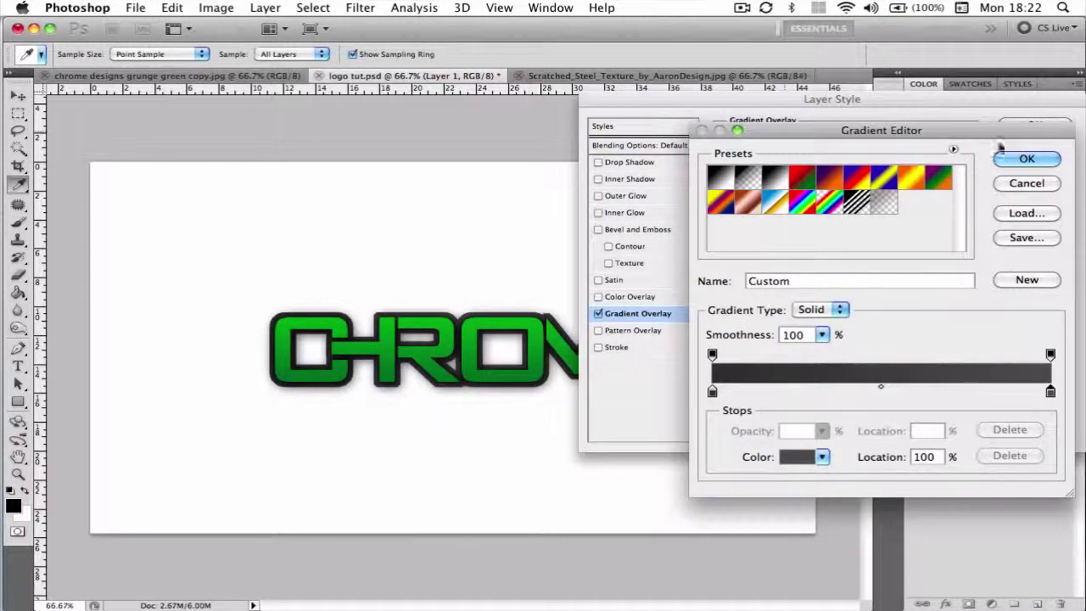
pyautogui.click(1024, 158)
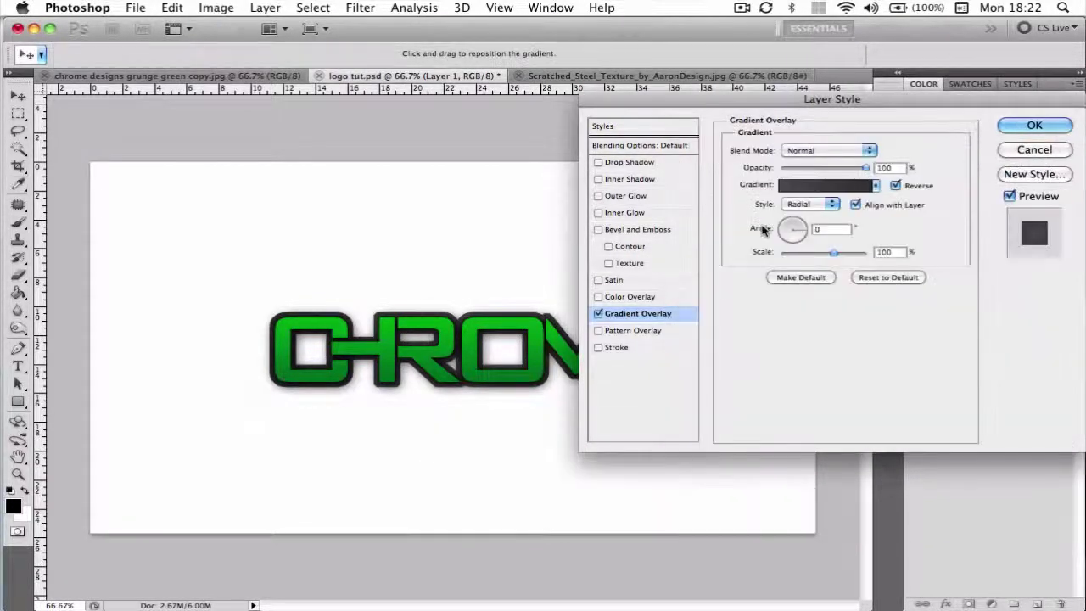
# - Add a black Outer Glow in Normal blend mode to Layer 1
pyautogui.click(598, 196)
pyautogui.click(620, 198)
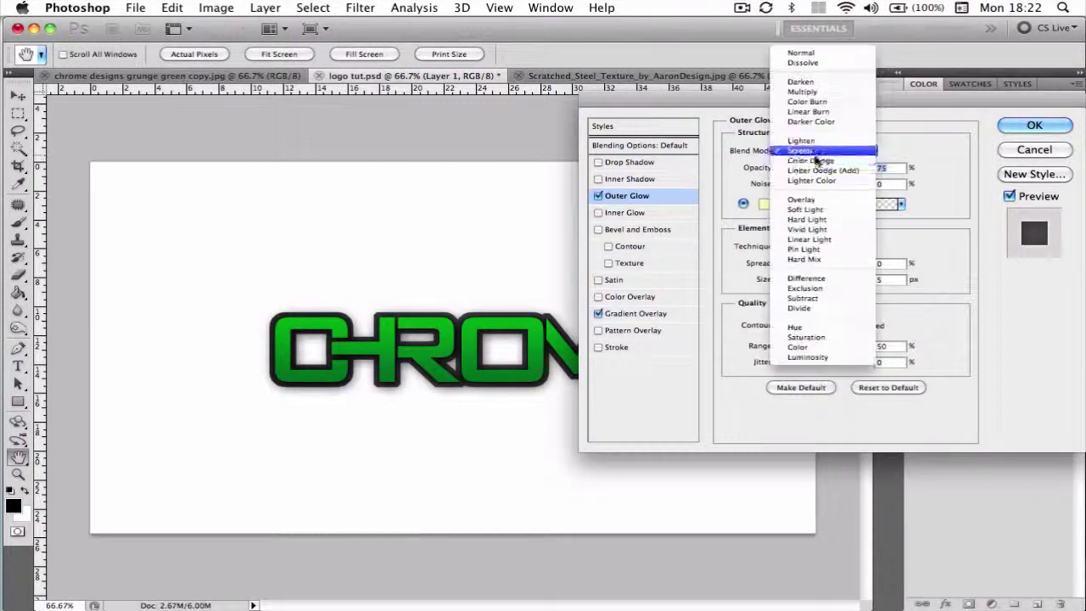
pyautogui.click(800, 53)
pyautogui.click(764, 203)
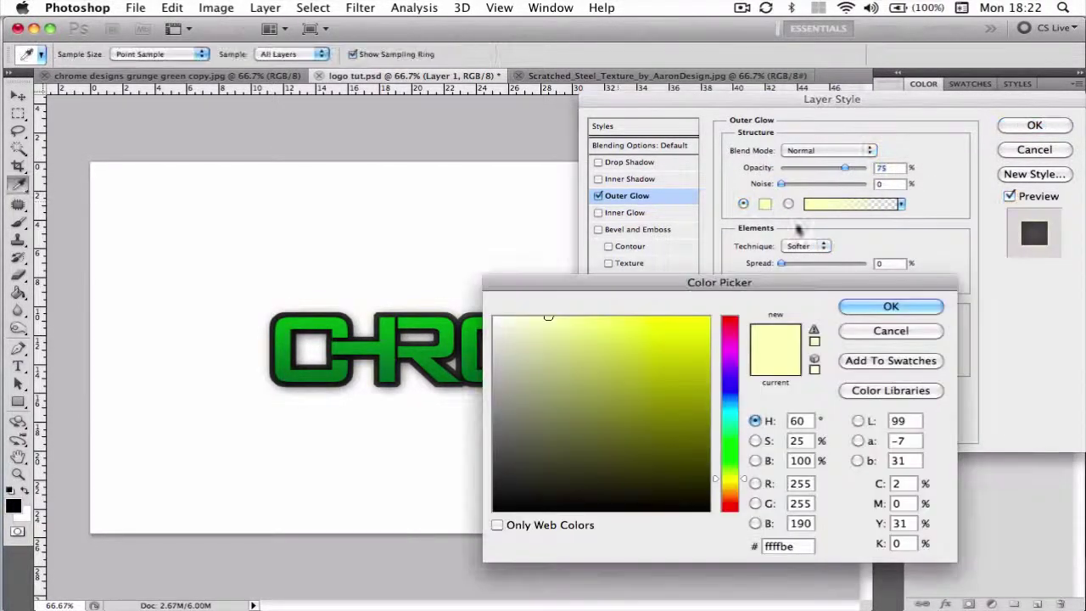
pyautogui.click(494, 509)
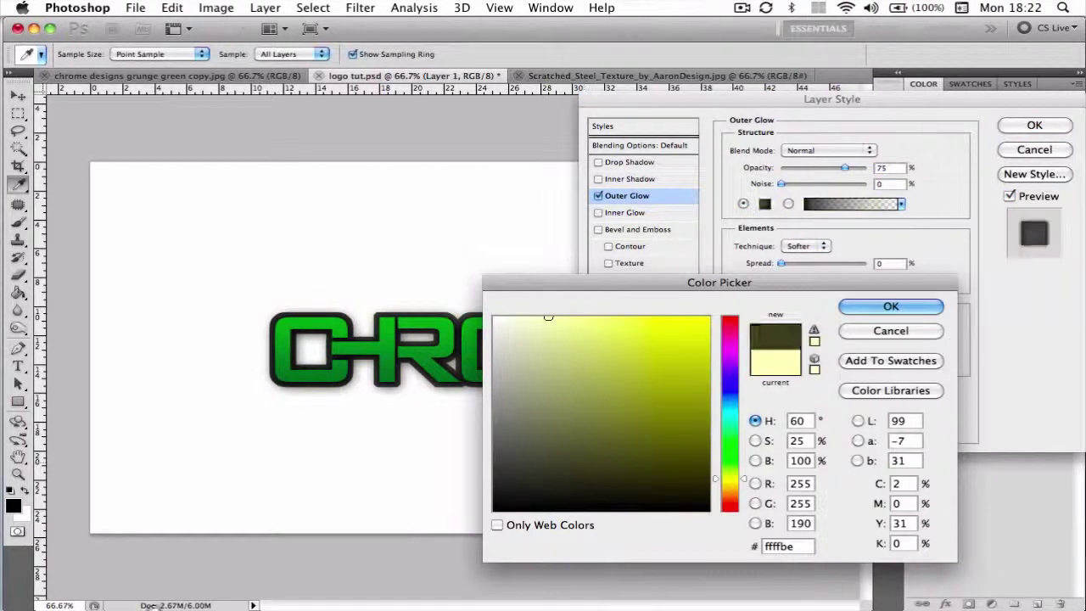
pyautogui.click(866, 307)
# - Add a Drop Shadow with spread 20 and size 30, and apply the layer styles
pyautogui.click(598, 162)
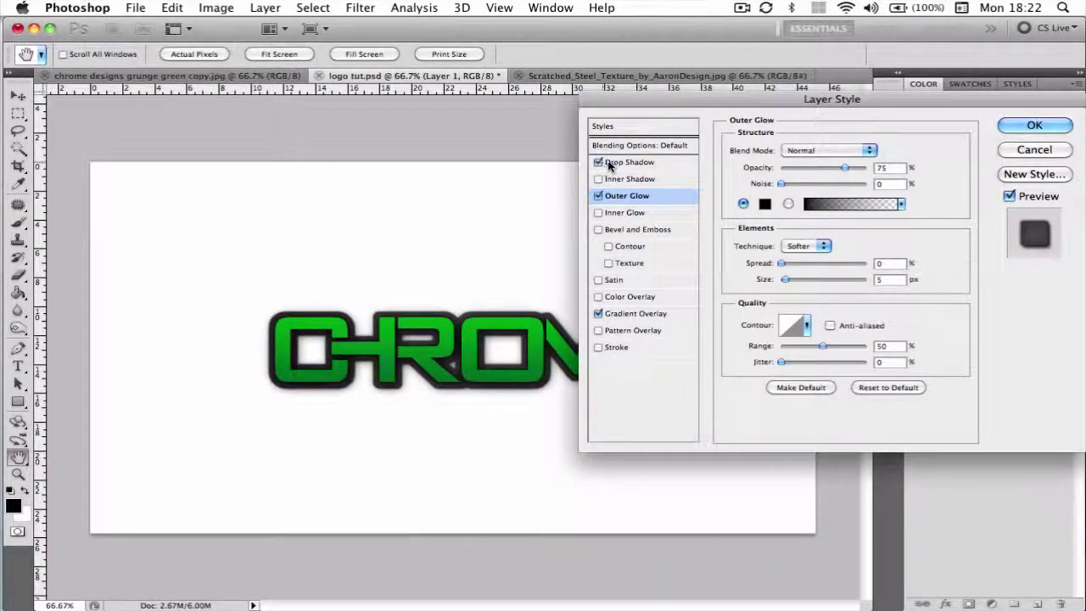
pyautogui.click(645, 161)
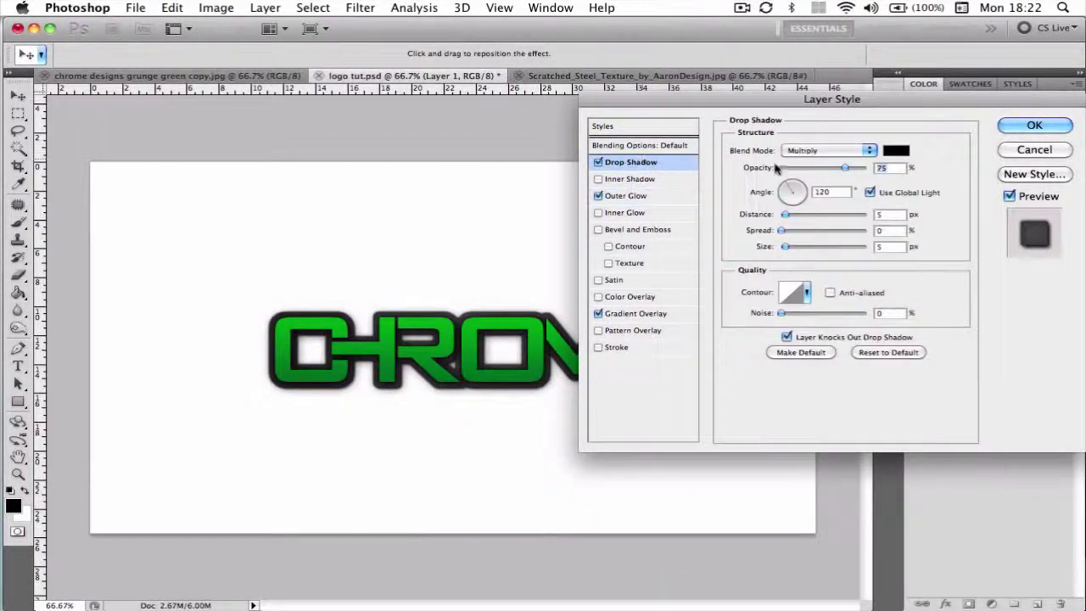
pyautogui.click(889, 214)
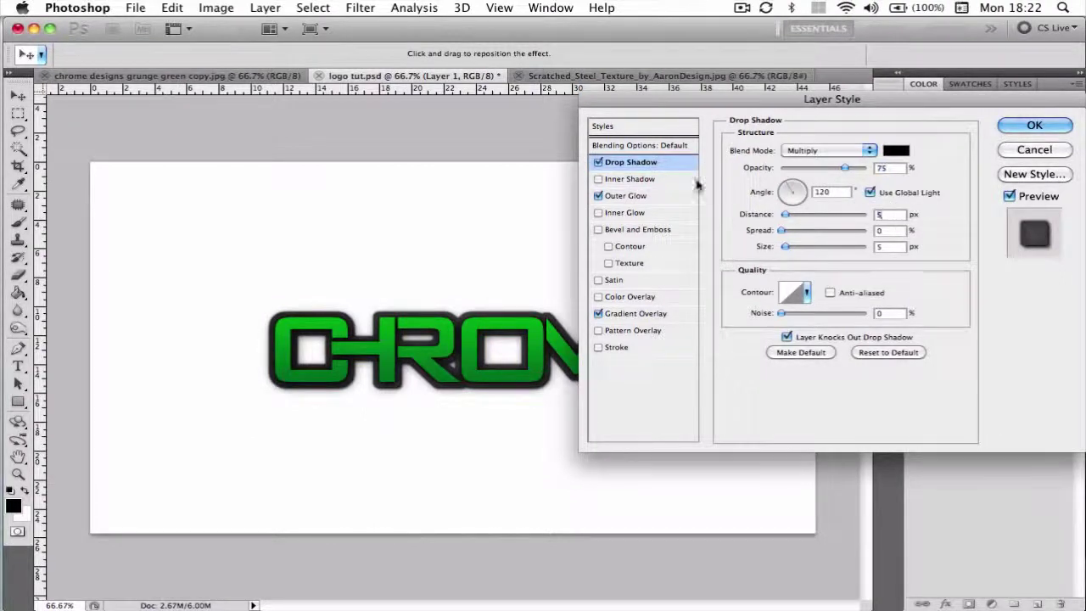
pyautogui.click(882, 231)
pyautogui.write('20')
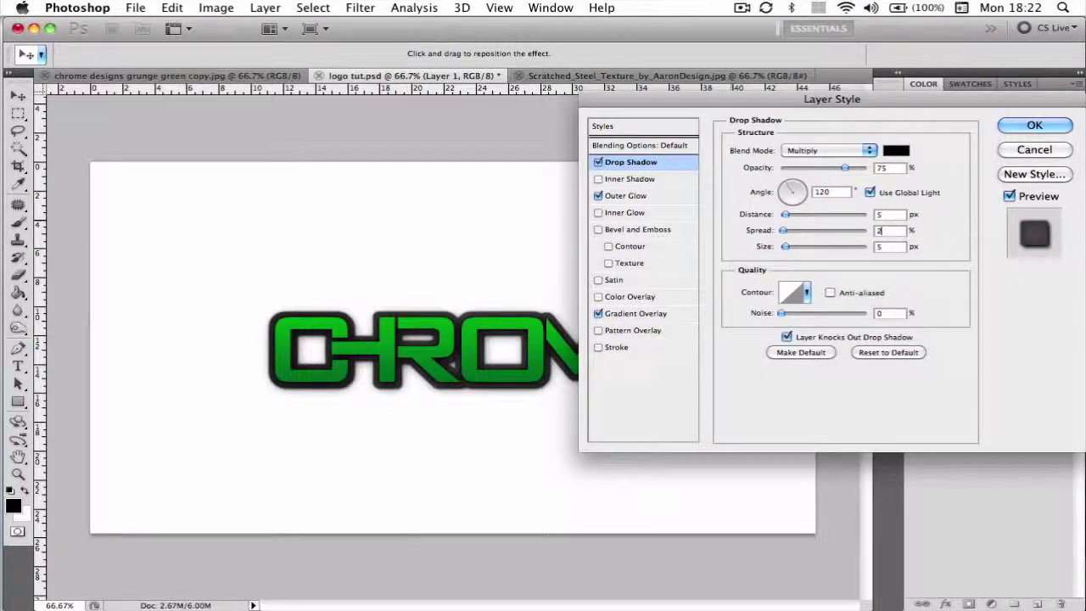
pyautogui.press('Tab')
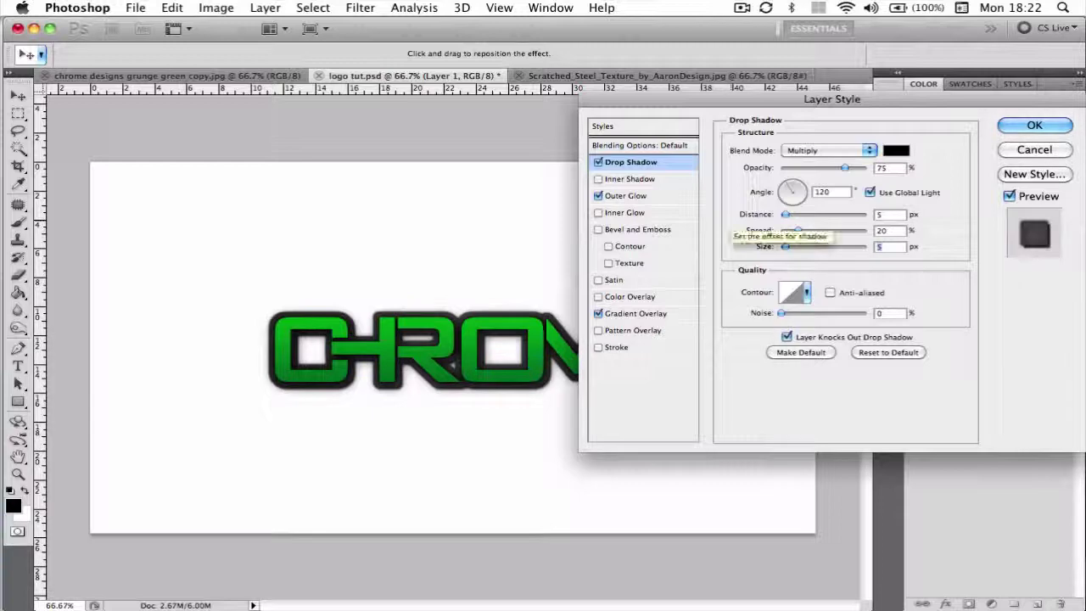
pyautogui.write('30')
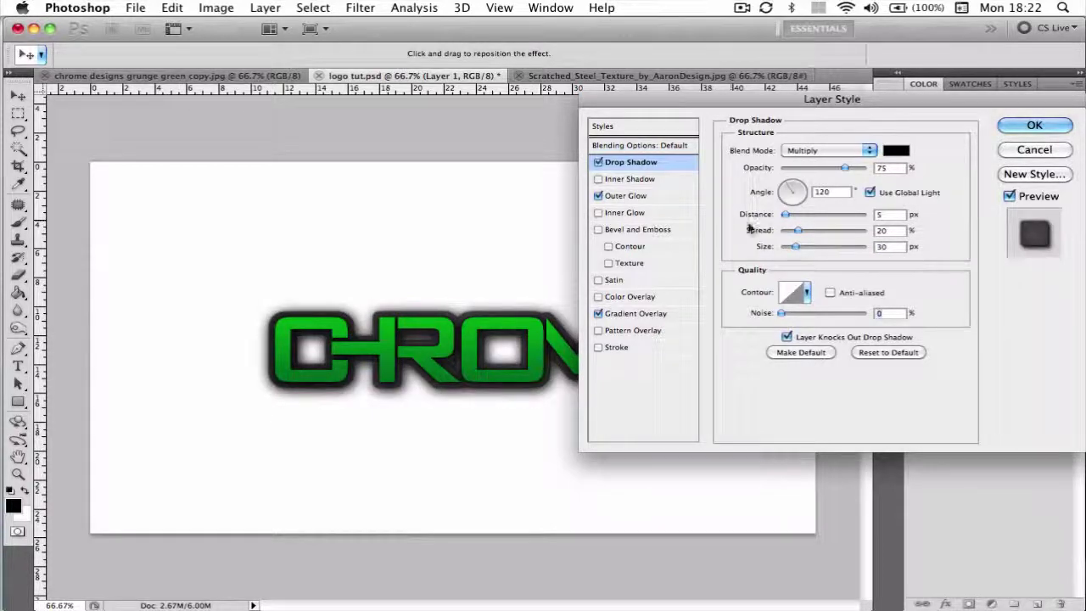
pyautogui.click(1043, 124)
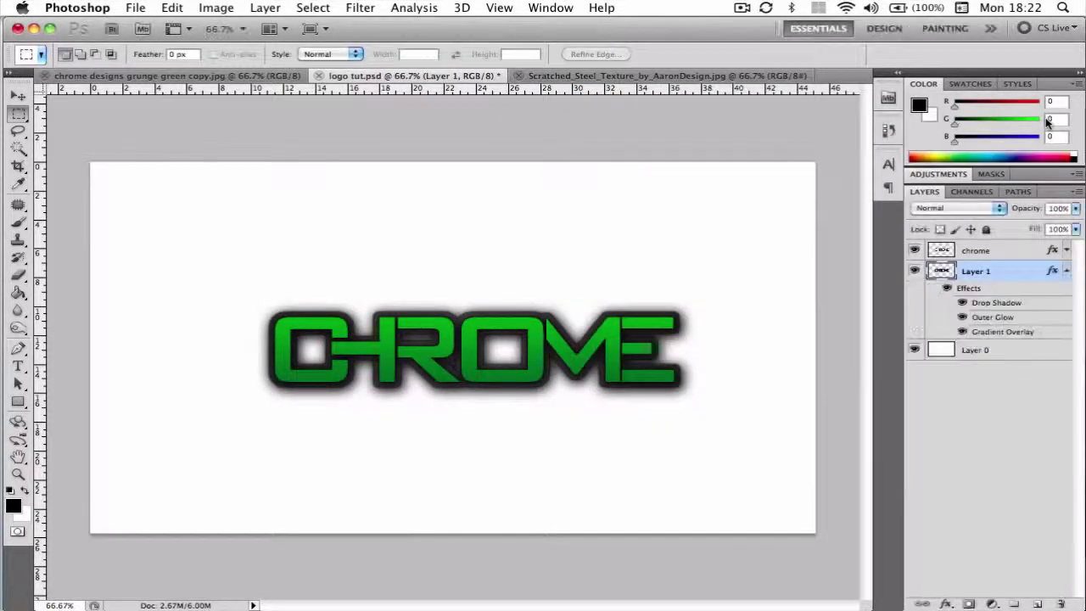
# - Check the reference images, then load Layer 1's CHROME outline as a selection
pyautogui.click(655, 76)
pyautogui.click(167, 75)
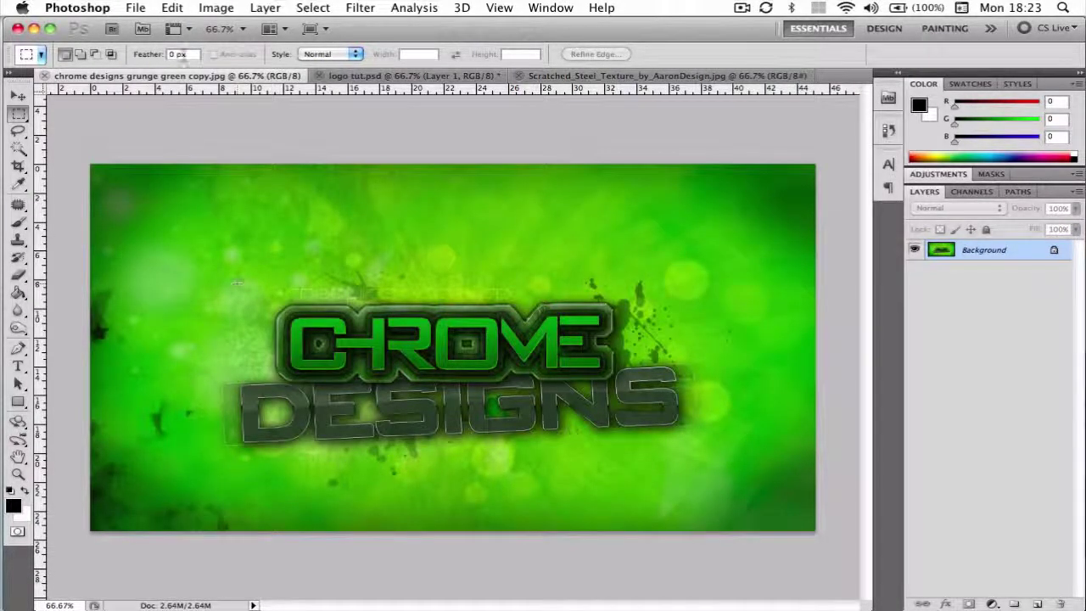
pyautogui.click(644, 76)
pyautogui.click(428, 76)
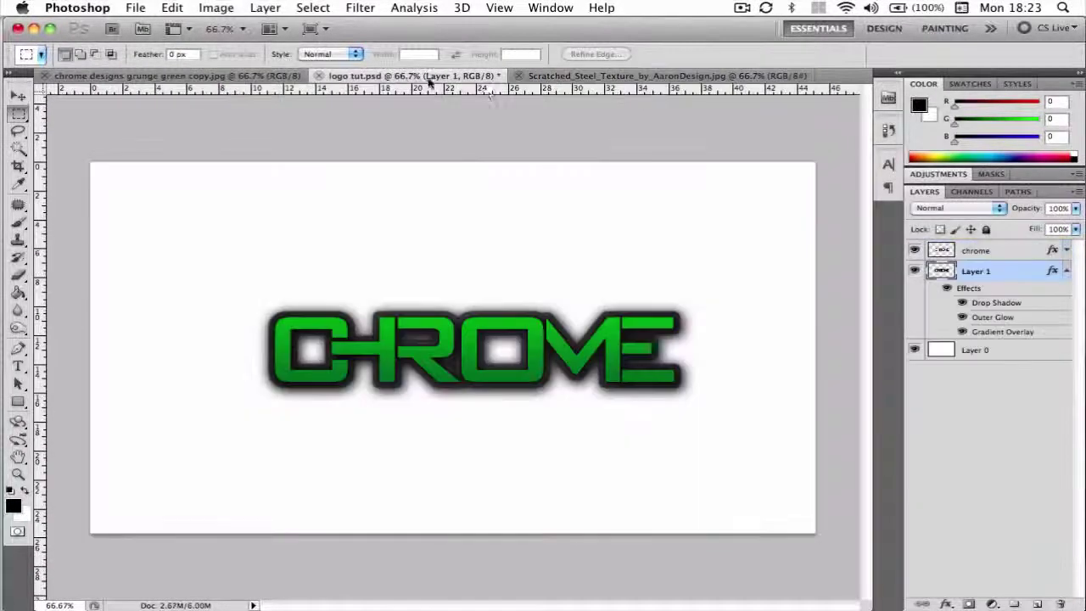
pyautogui.click(1065, 272)
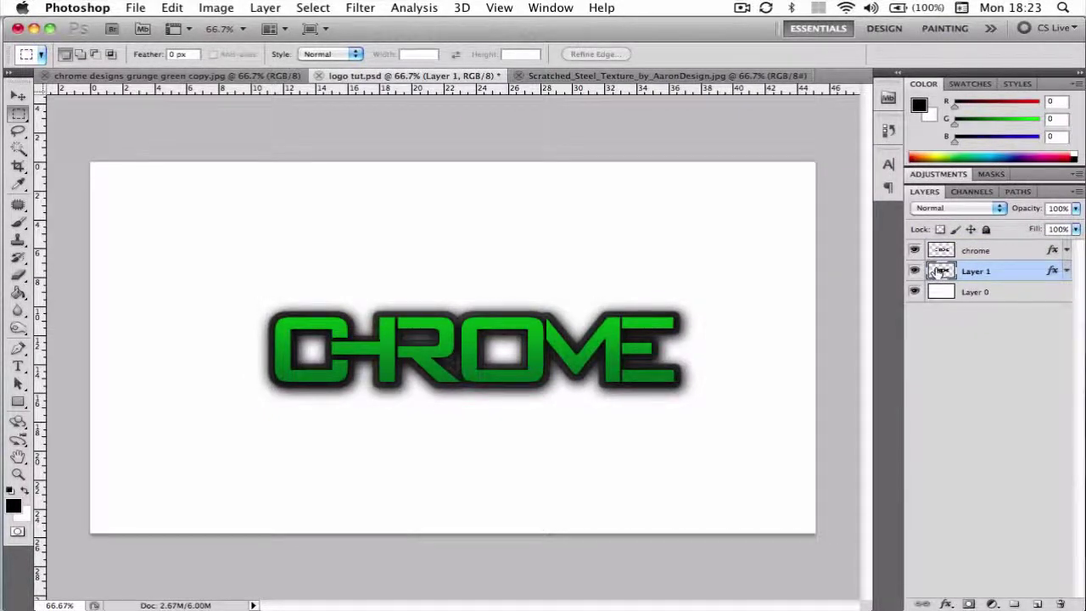
pyautogui.keyDown('super'); pyautogui.click(940, 272); pyautogui.keyUp('super')
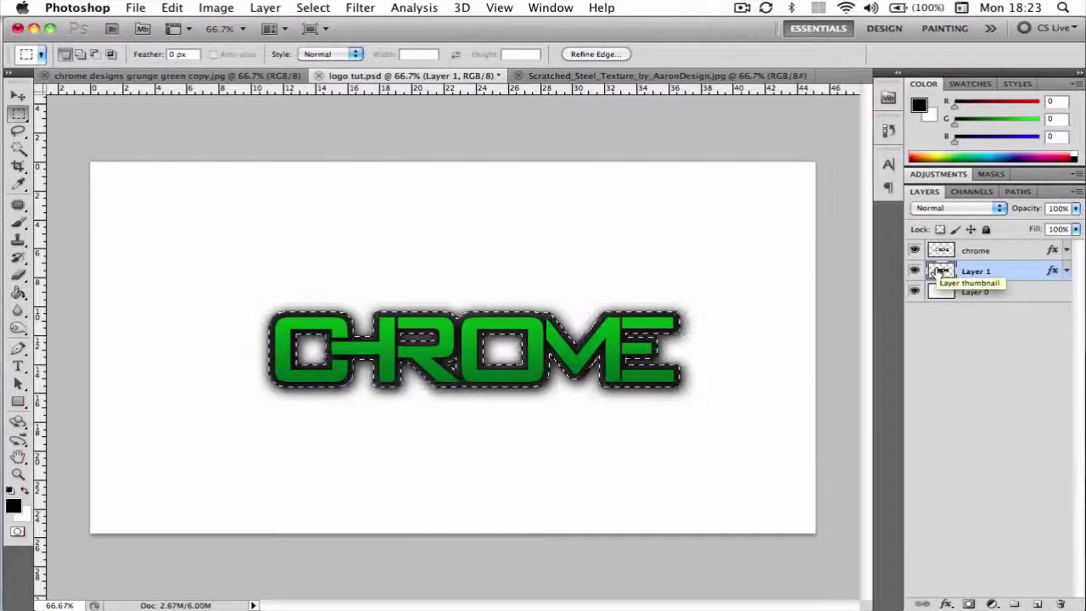
# - Create a new Layer 2 and expand the selection by 15 pixels
pyautogui.click(1037, 604)
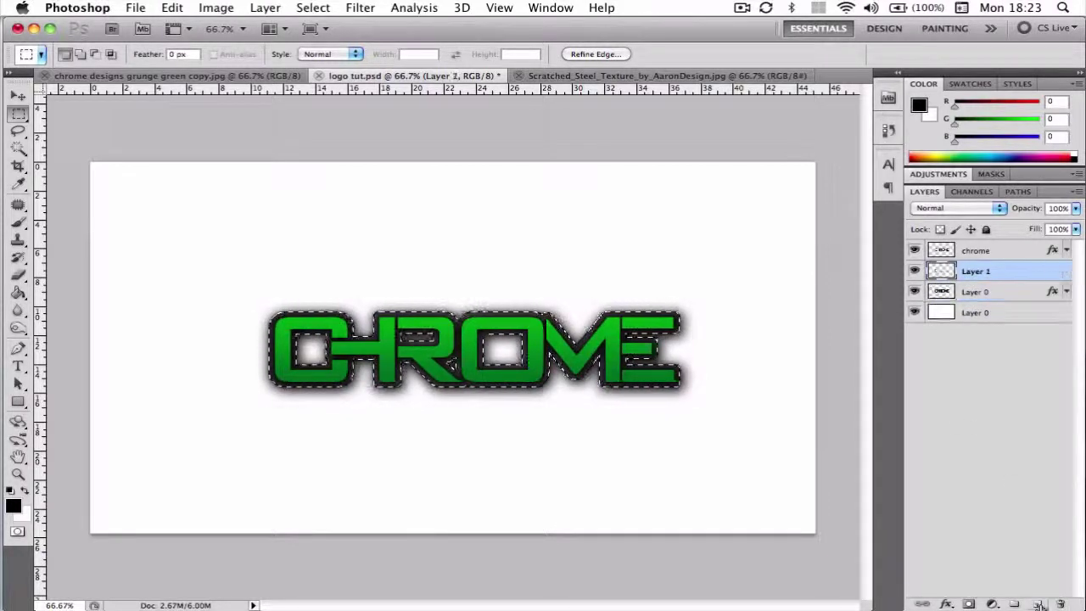
pyautogui.click(313, 7)
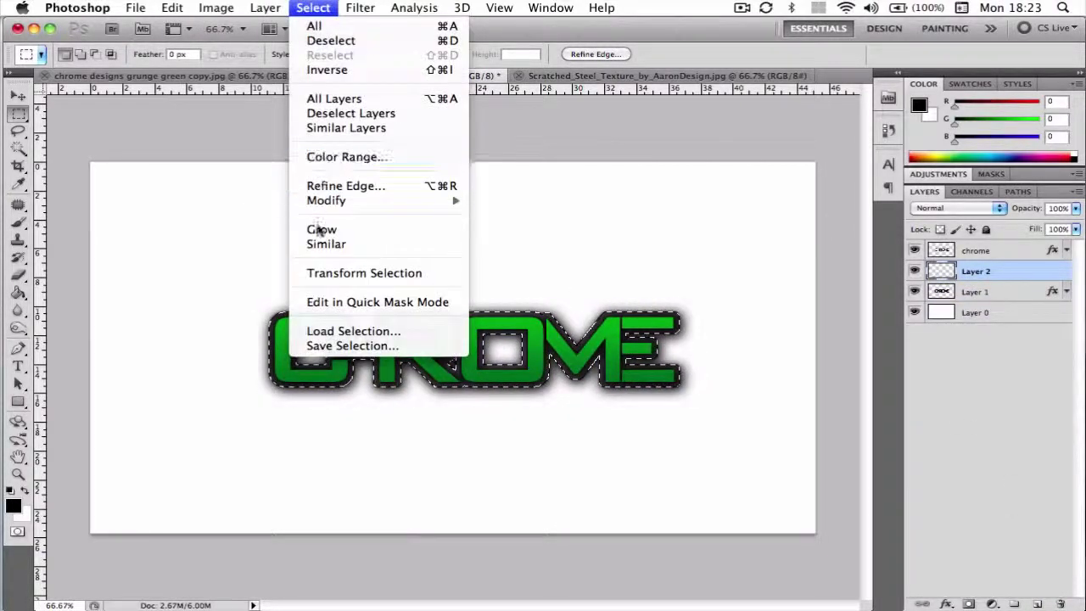
pyautogui.moveTo(337, 201)
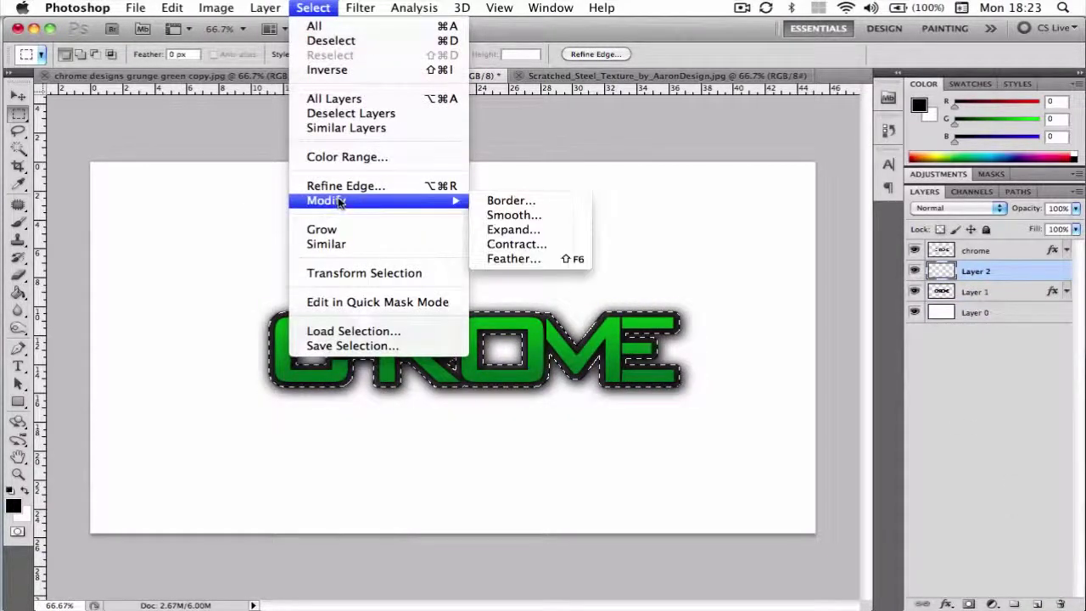
pyautogui.click(507, 230)
pyautogui.write('15')
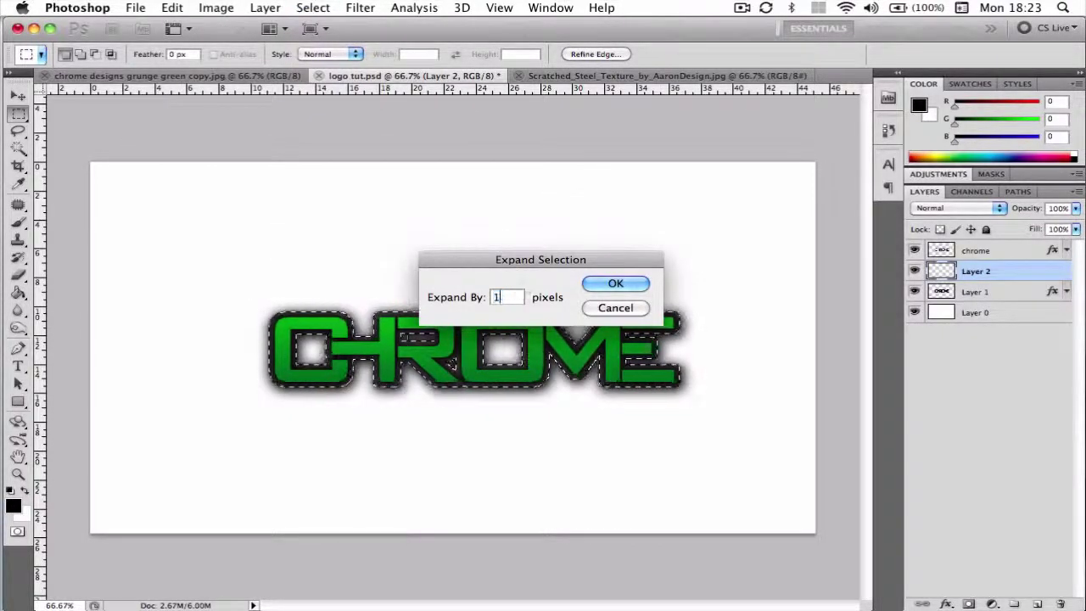
pyautogui.click(597, 288)
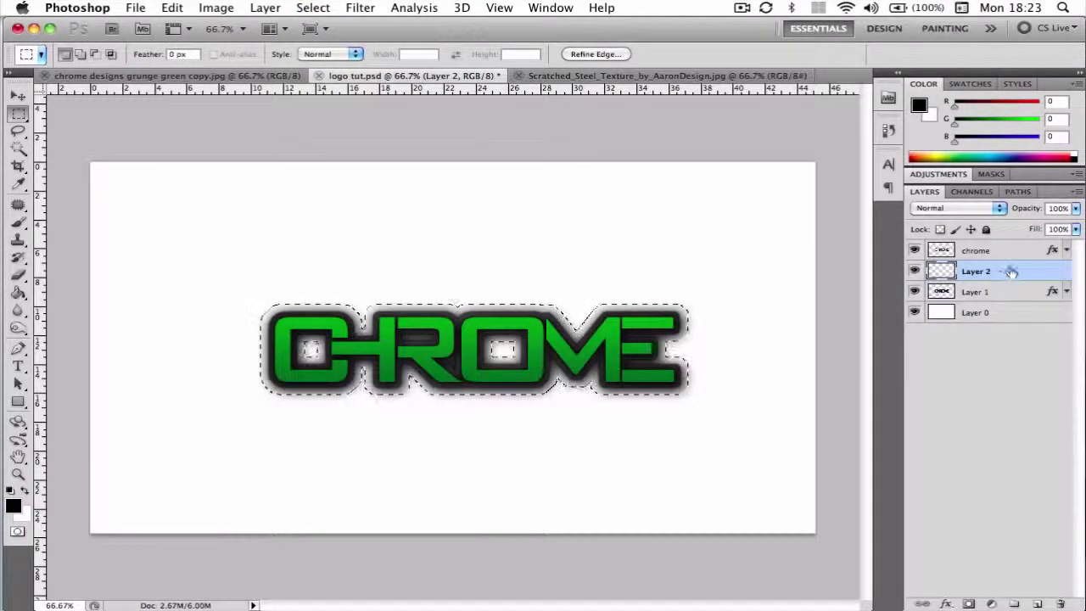
# - Move Layer 2 below Layer 1, fill the selection black, and deselect
pyautogui.moveTo(1010, 271); pyautogui.dragTo(984, 289)
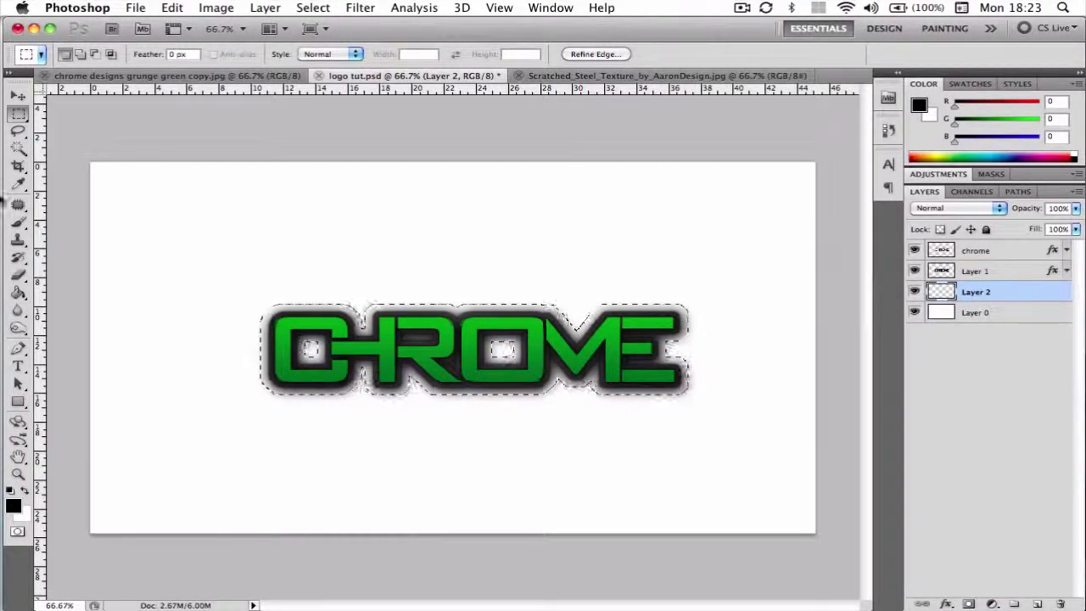
pyautogui.click(17, 291)
pyautogui.click(93, 306)
pyautogui.click(134, 202)
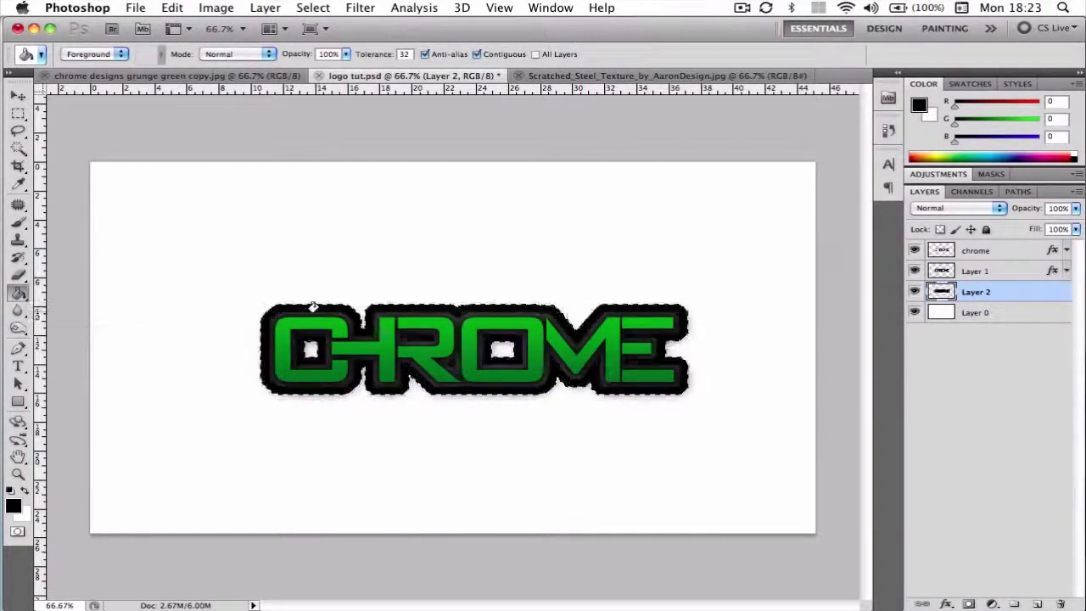
pyautogui.click(17, 112)
pyautogui.click(85, 111)
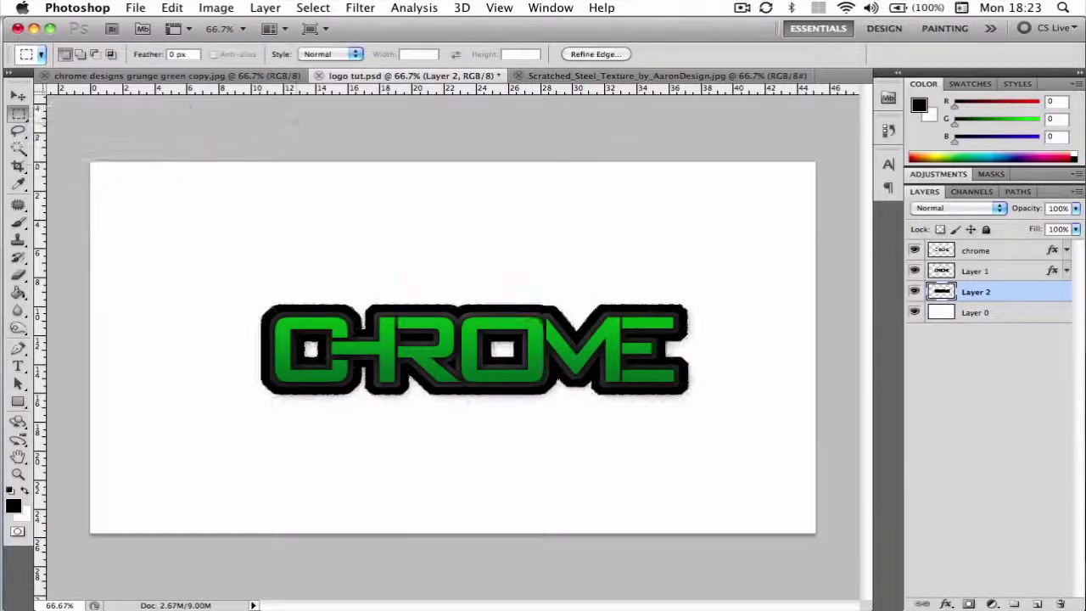
pyautogui.press('super+d')
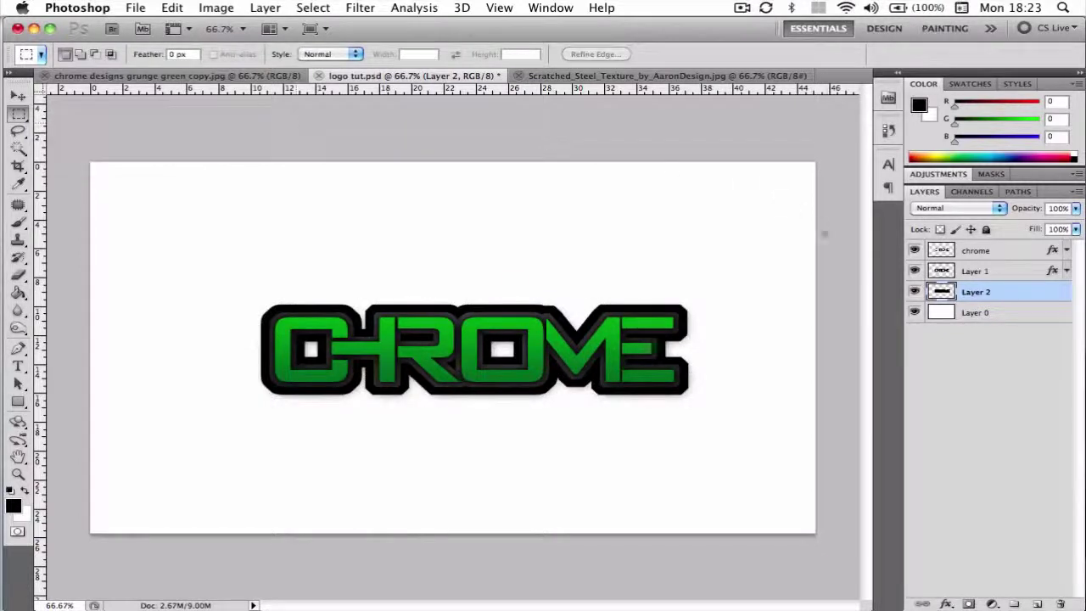
# - Select all of the Scratched_Steel_Texture image and copy it
pyautogui.click(543, 76)
pyautogui.click(140, 76)
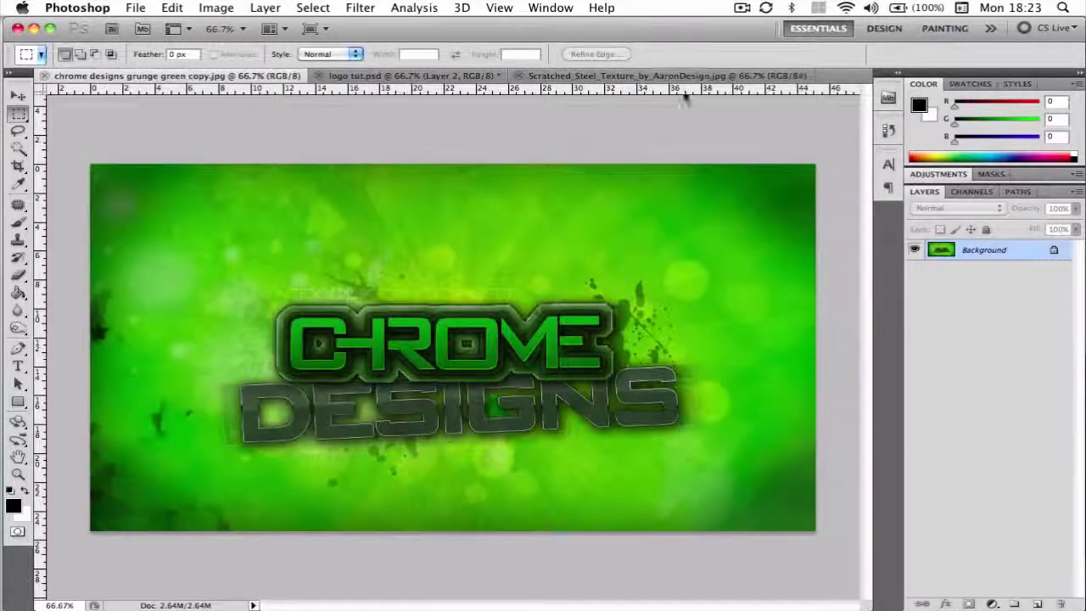
pyautogui.click(671, 76)
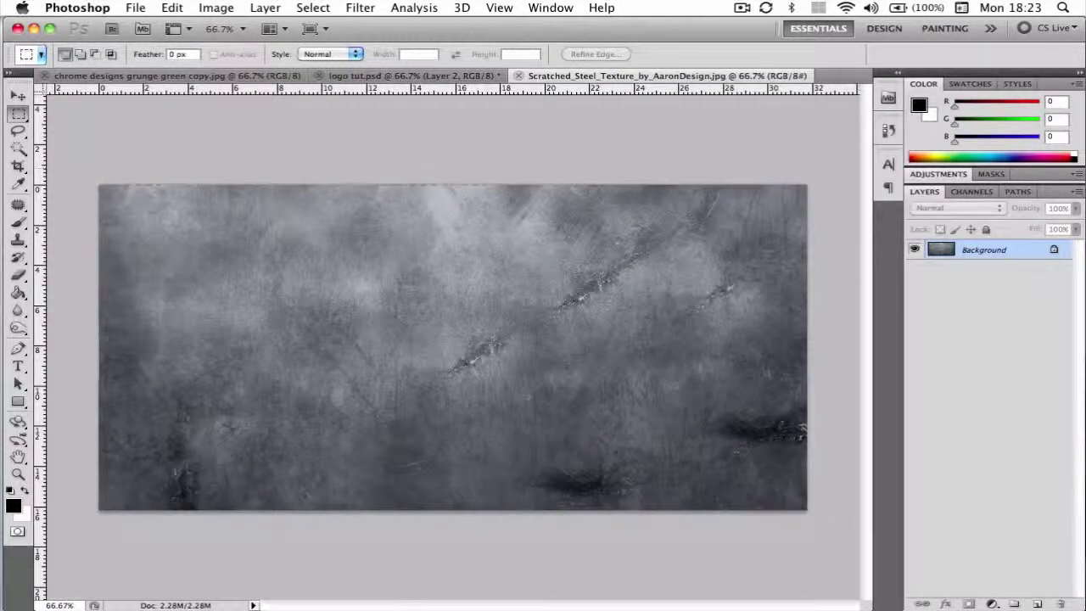
pyautogui.press('super+a')
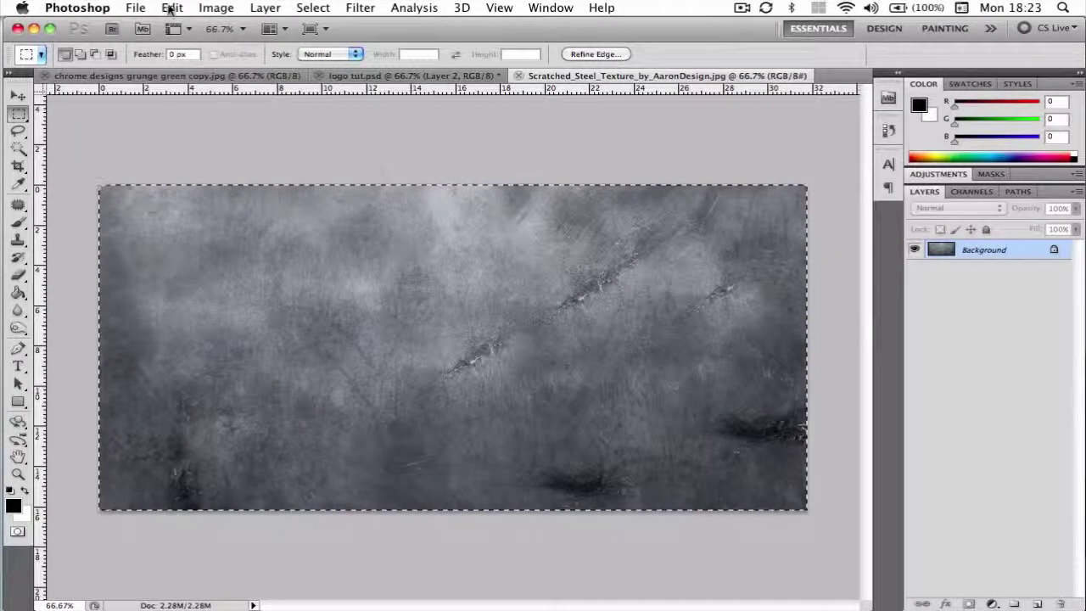
pyautogui.click(170, 8)
pyautogui.click(204, 138)
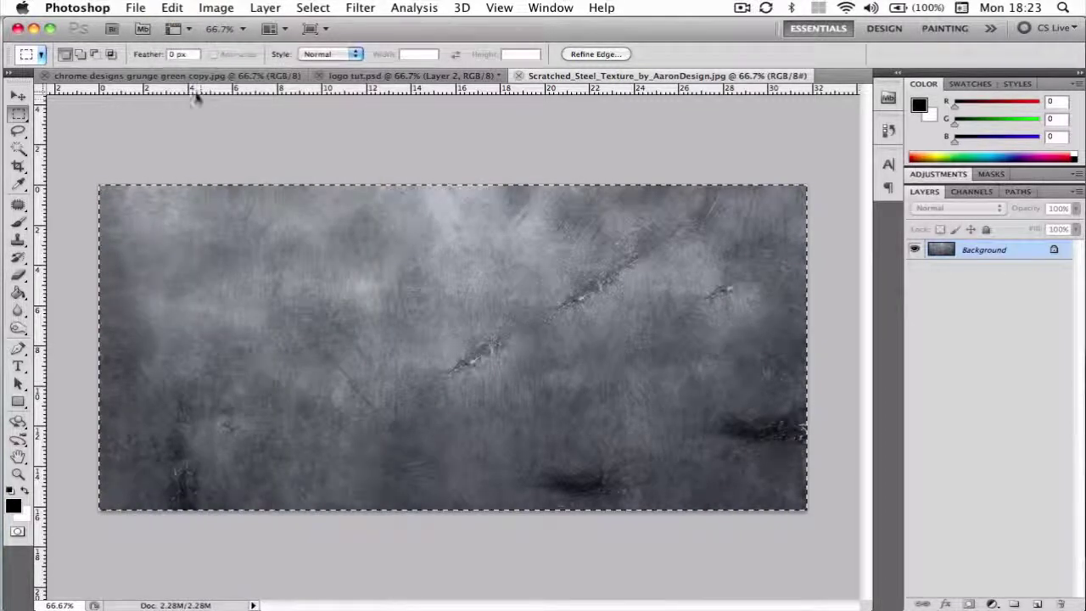
# - Return to logo tut.psd and add a new empty Layer 3 above Layer 2
pyautogui.click(205, 76)
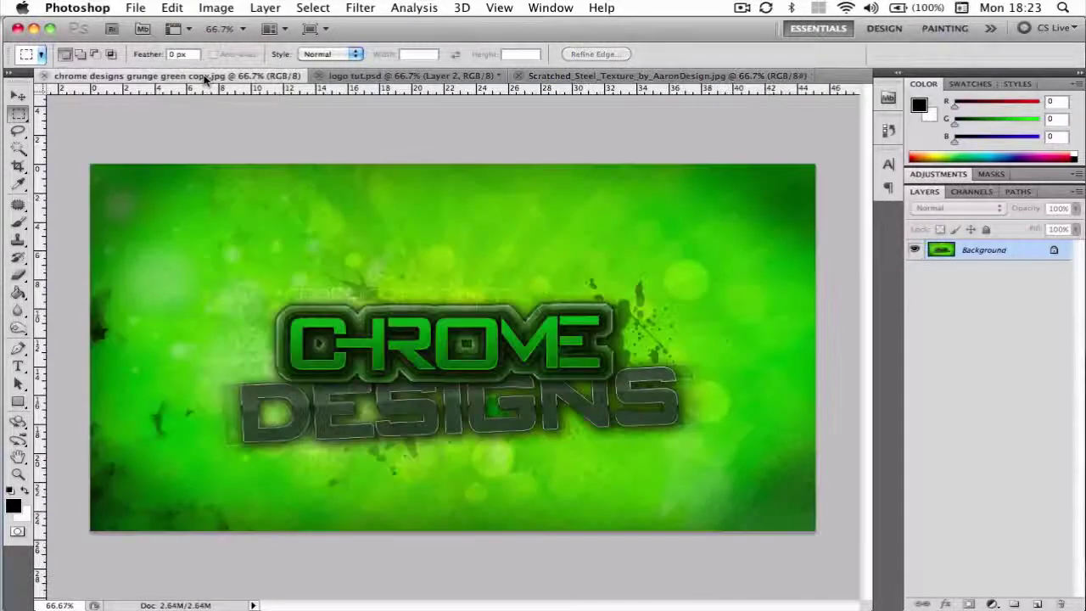
pyautogui.click(407, 76)
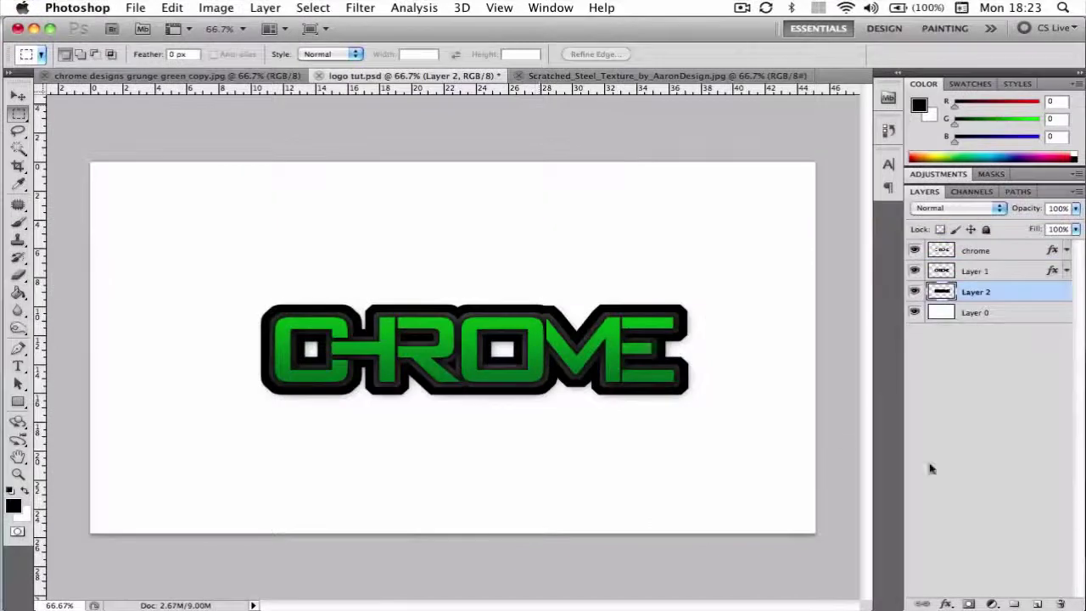
pyautogui.click(1038, 603)
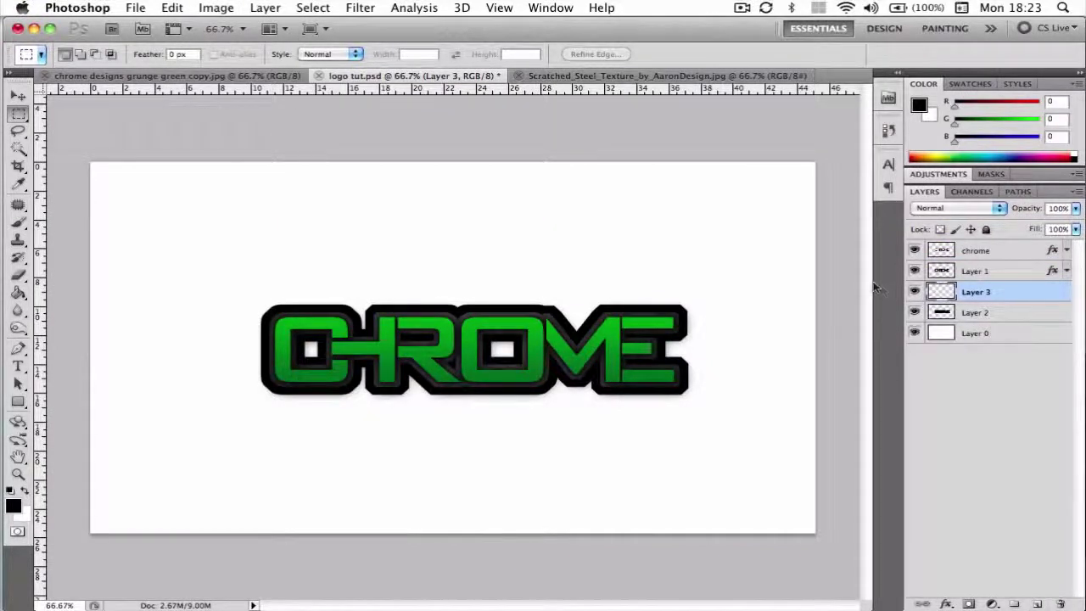
# - Paste the steel texture onto Layer 3 and transform it to cover the CHROME border
pyautogui.press('super+v')
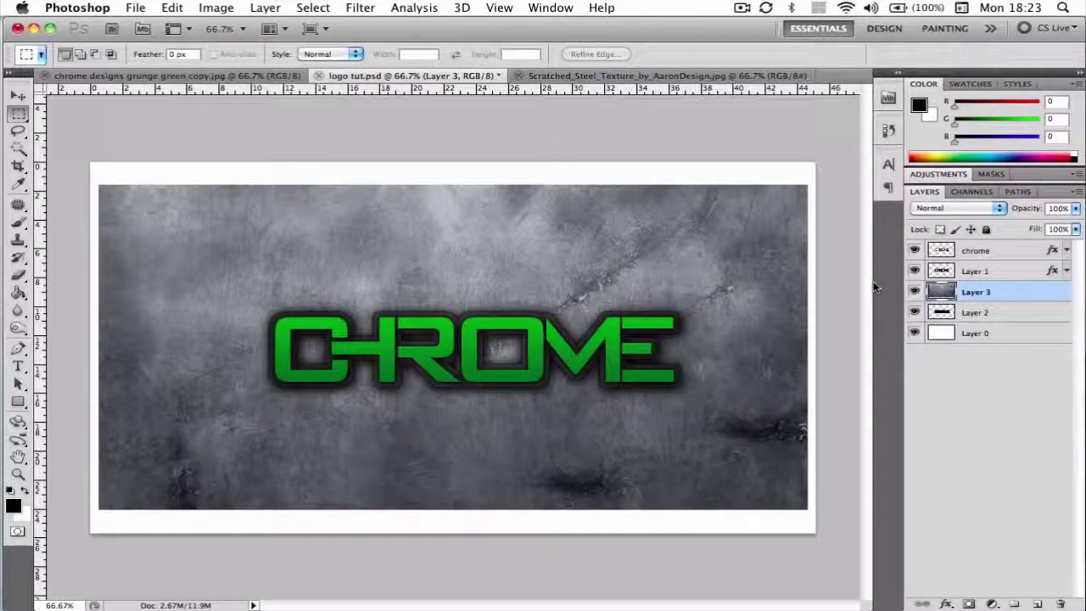
pyautogui.press('super+t')
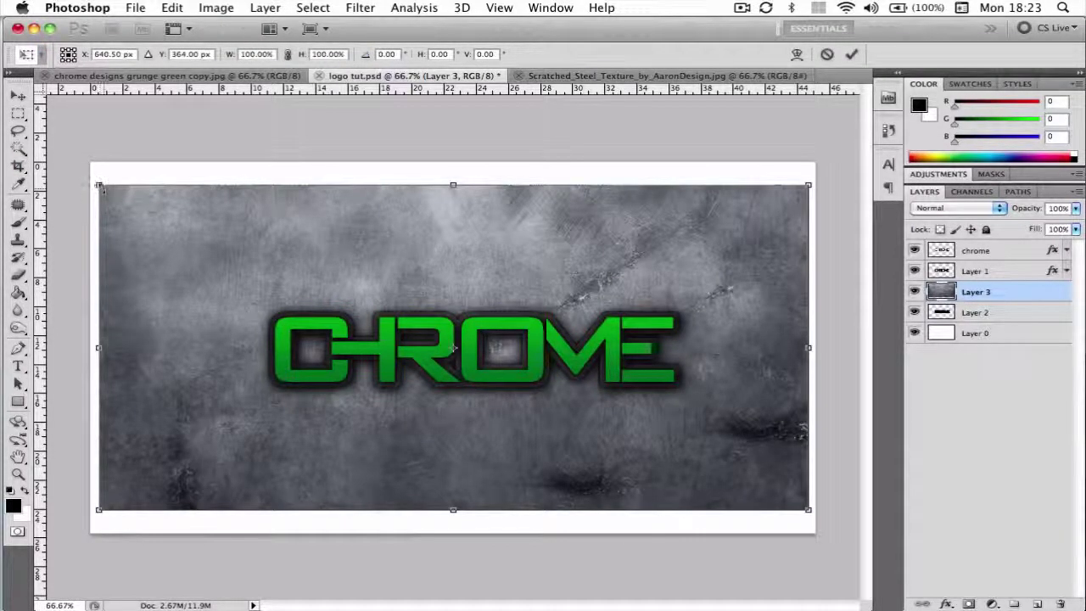
pyautogui.moveTo(108, 190); pyautogui.dragTo(178, 221)
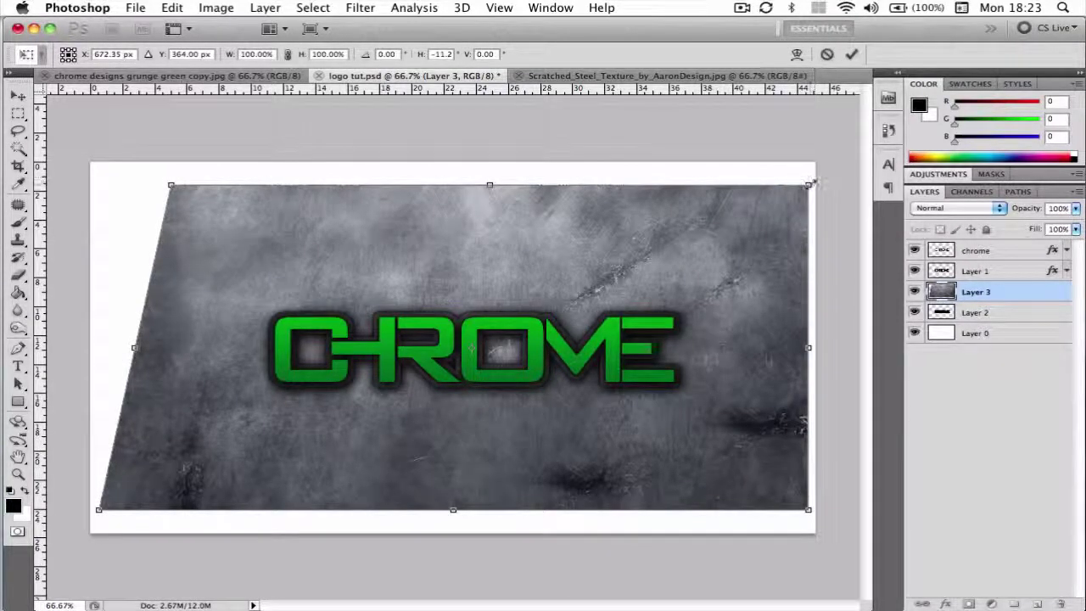
pyautogui.moveTo(812, 182); pyautogui.dragTo(689, 243)
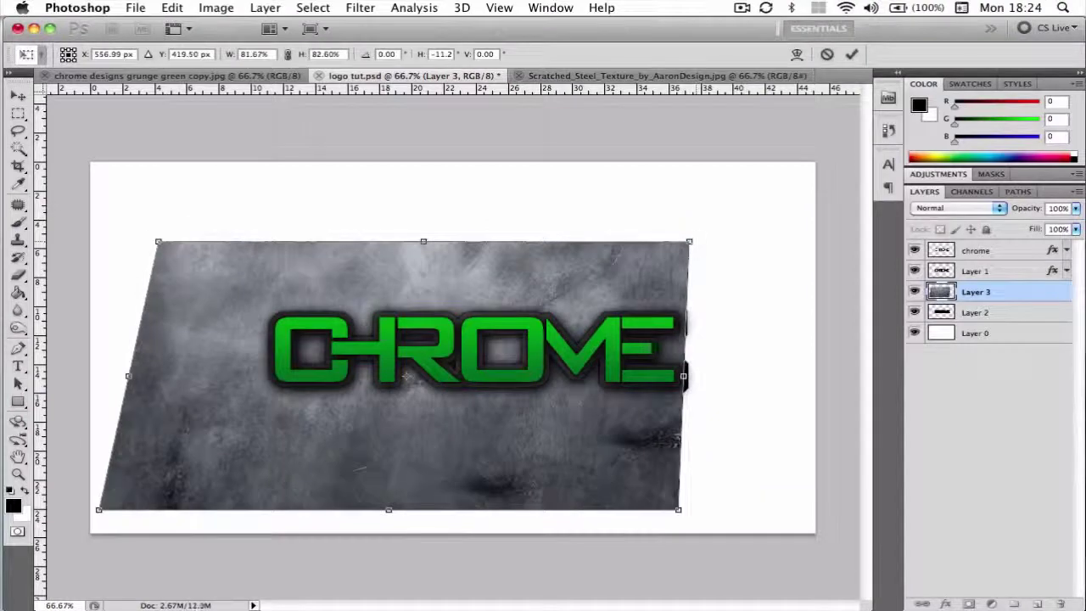
pyautogui.moveTo(519, 384); pyautogui.dragTo(609, 360)
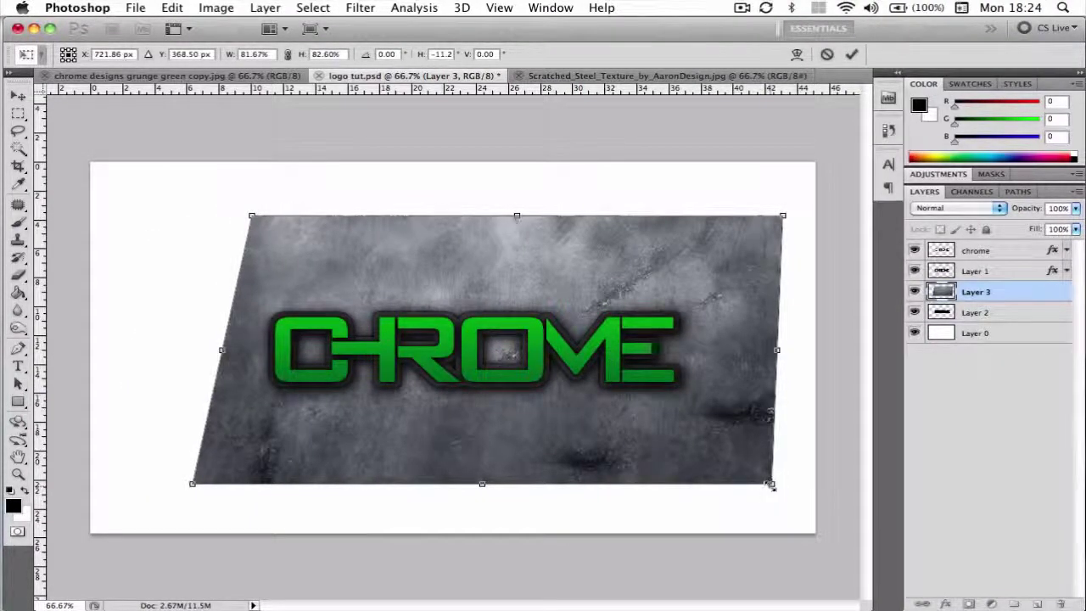
pyautogui.moveTo(770, 485); pyautogui.dragTo(712, 442)
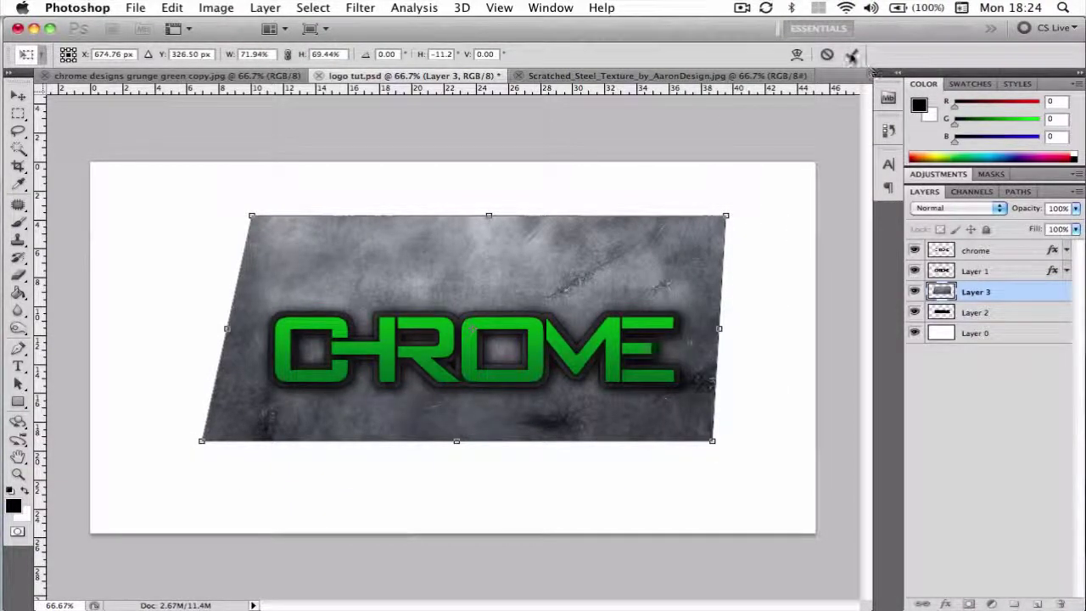
pyautogui.click(850, 54)
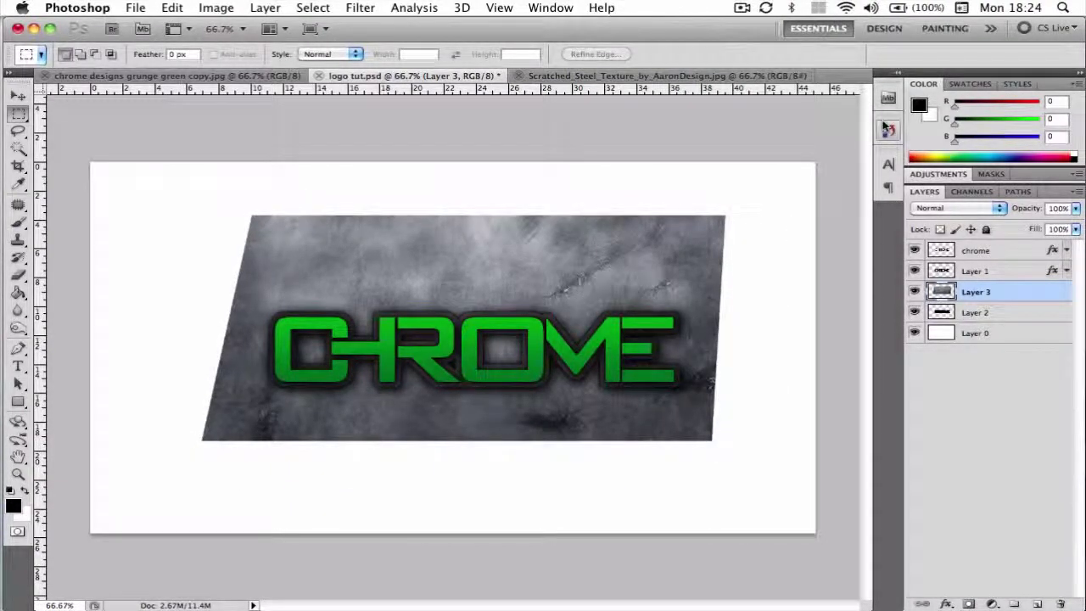
# - Clip the steel texture to the Layer 2 outline and select Layer 2
pyautogui.keyDown('alt'); pyautogui.click(998, 304); pyautogui.keyUp('alt')
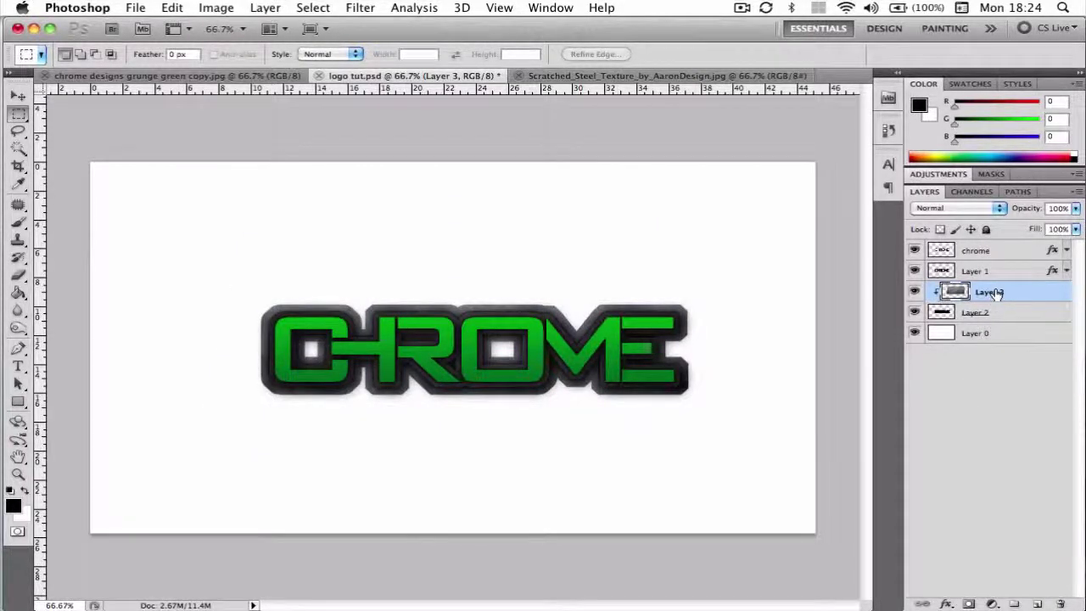
pyautogui.click(991, 333)
pyautogui.keyDown('shift'); pyautogui.click(1000, 316); pyautogui.keyUp('shift')
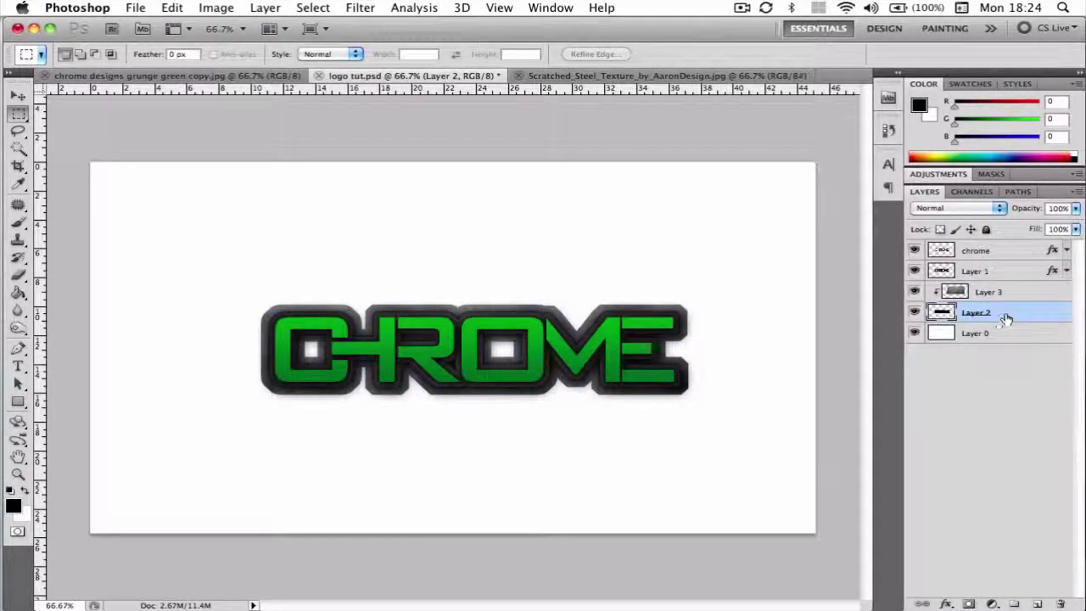
# - Add a Gradient Overlay to Layer 2 in Overlay blend mode
pyautogui.doubleClick(1054, 318)
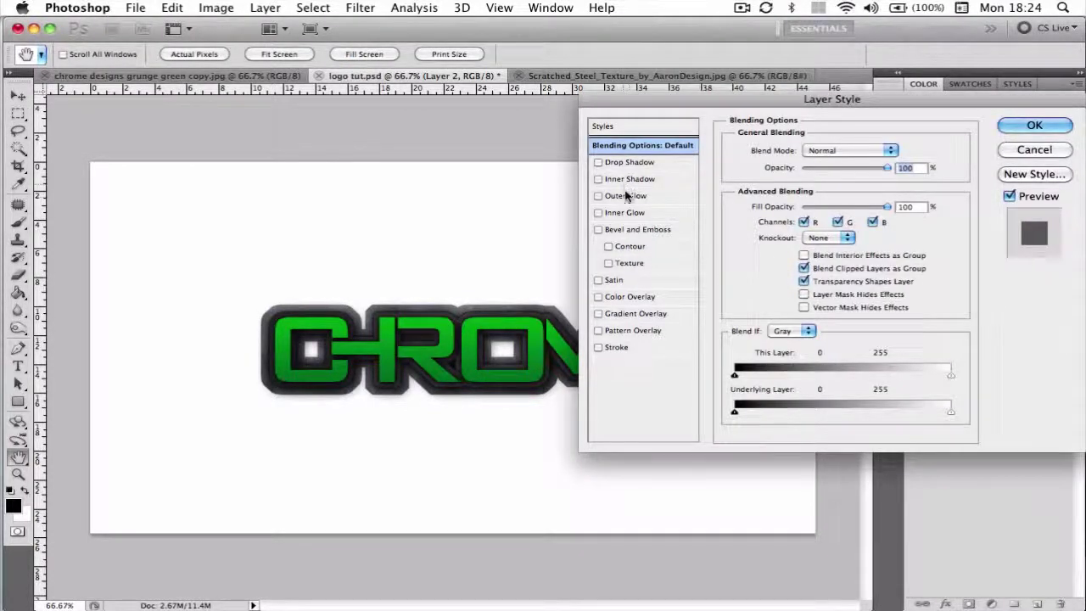
pyautogui.click(598, 313)
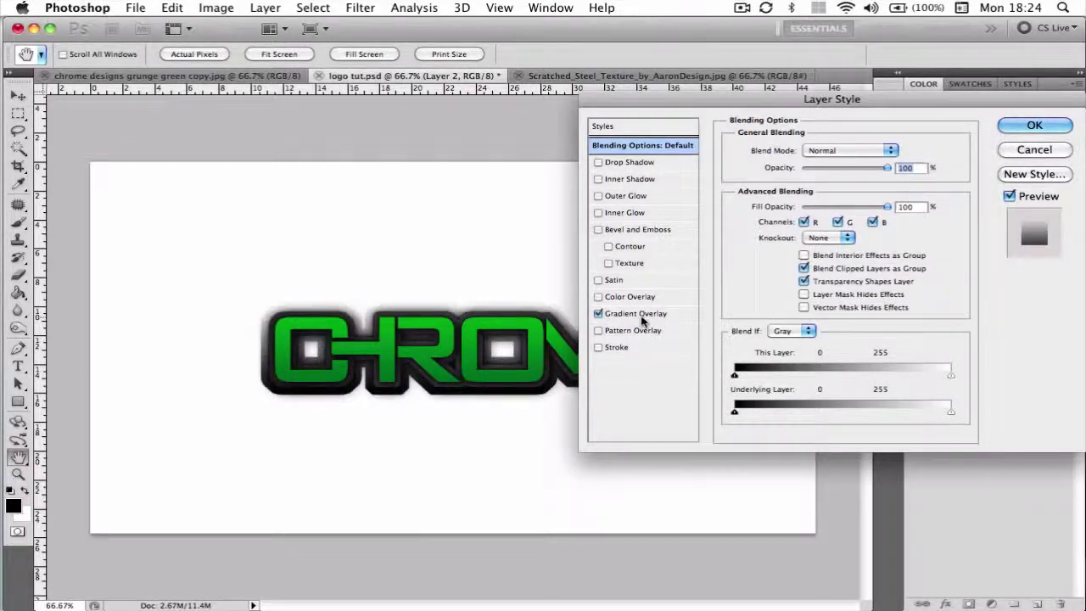
pyautogui.click(641, 316)
pyautogui.click(807, 153)
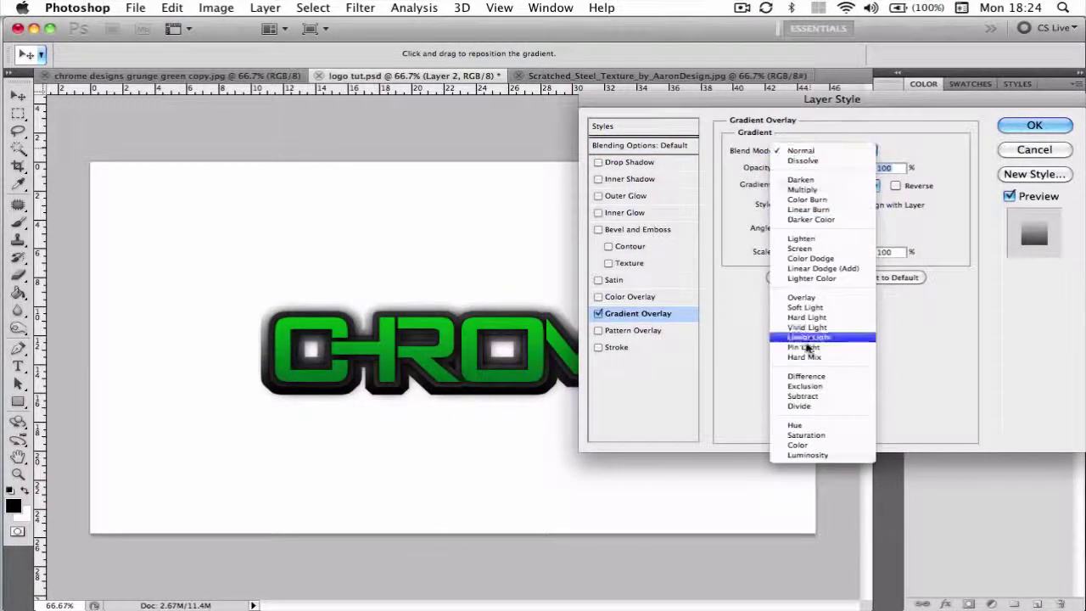
pyautogui.click(815, 297)
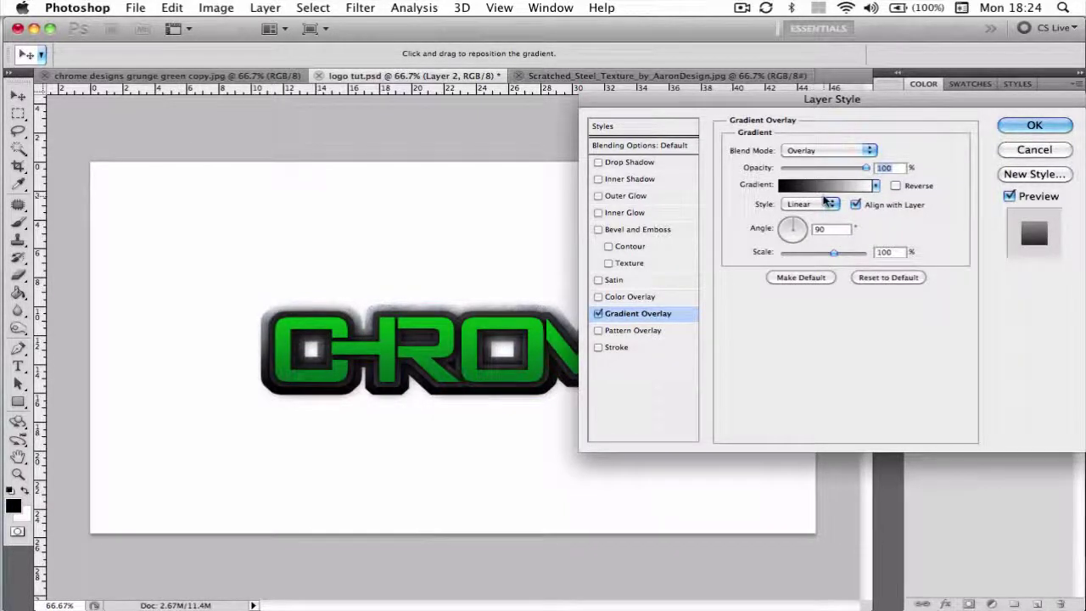
pyautogui.click(824, 192)
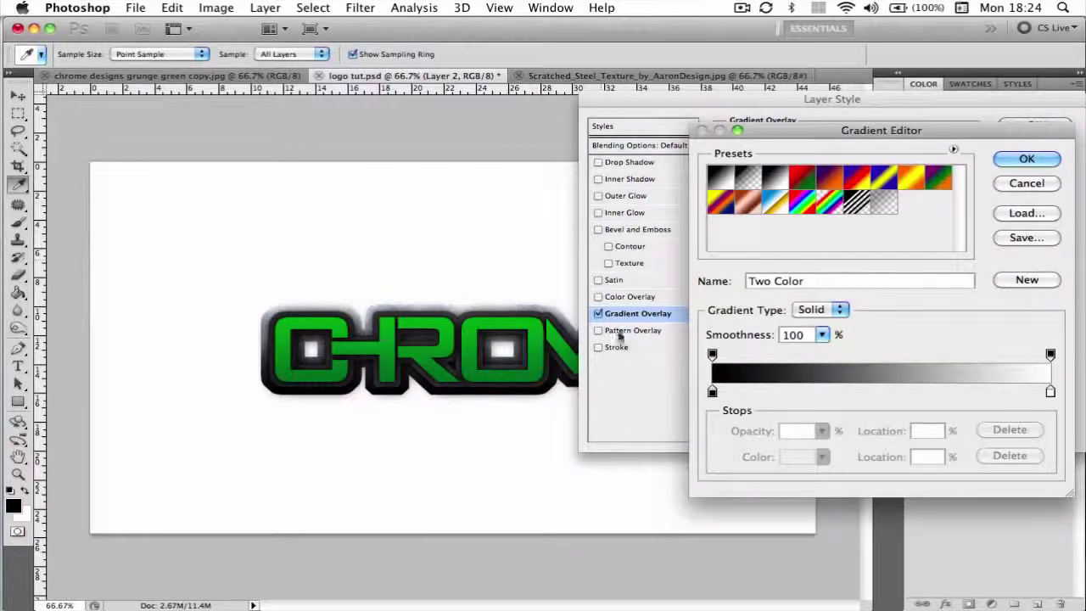
# - Set the gradient's left stop to dark green
pyautogui.doubleClick(712, 392)
pyautogui.click(727, 454)
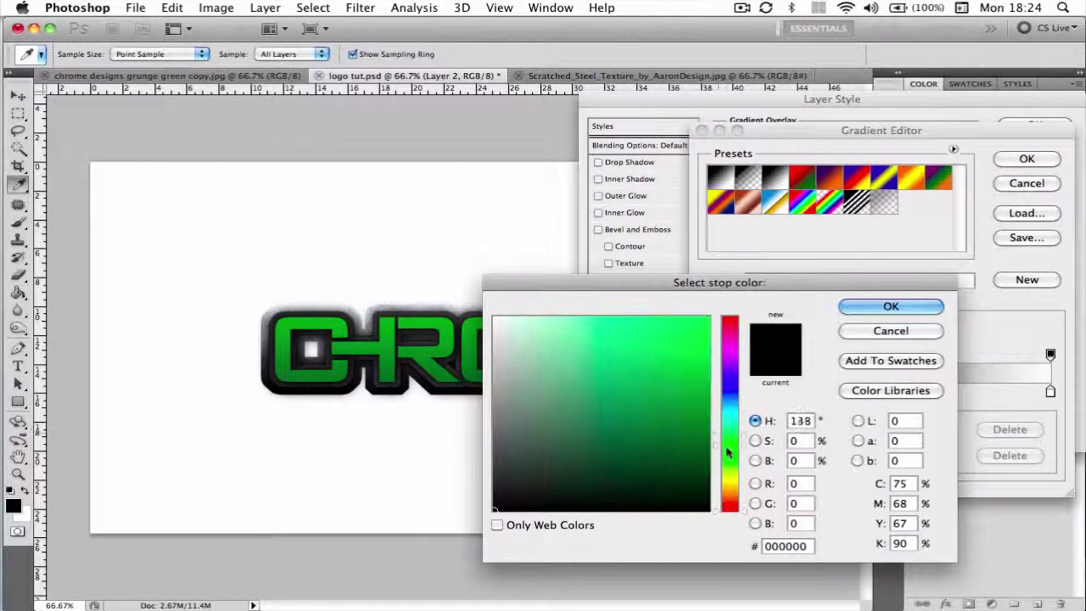
pyautogui.moveTo(727, 454); pyautogui.dragTo(725, 449)
pyautogui.moveTo(589, 444); pyautogui.dragTo(592, 450)
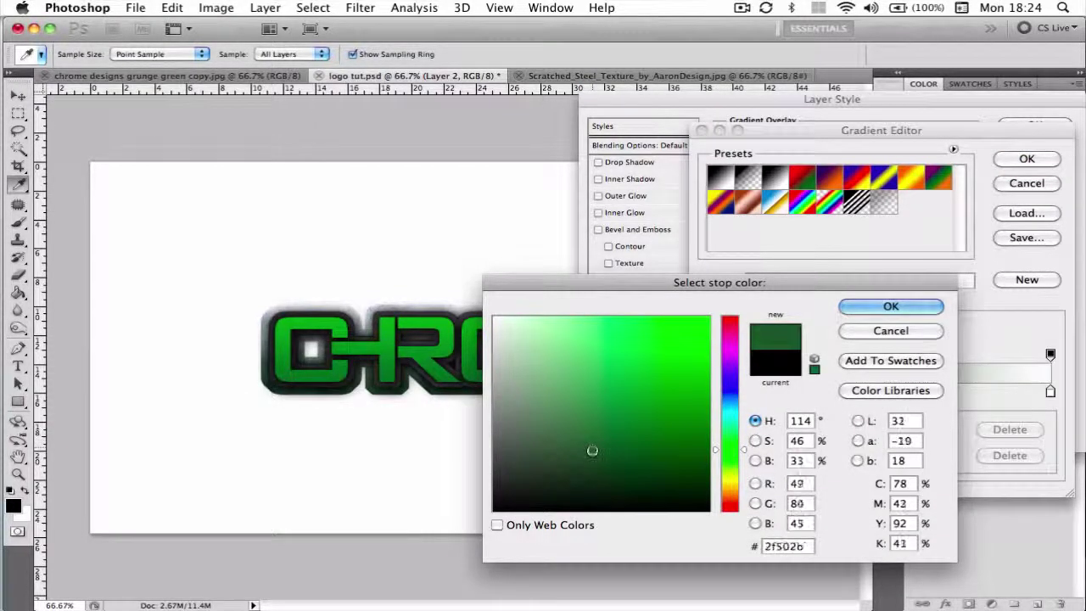
pyautogui.click(891, 306)
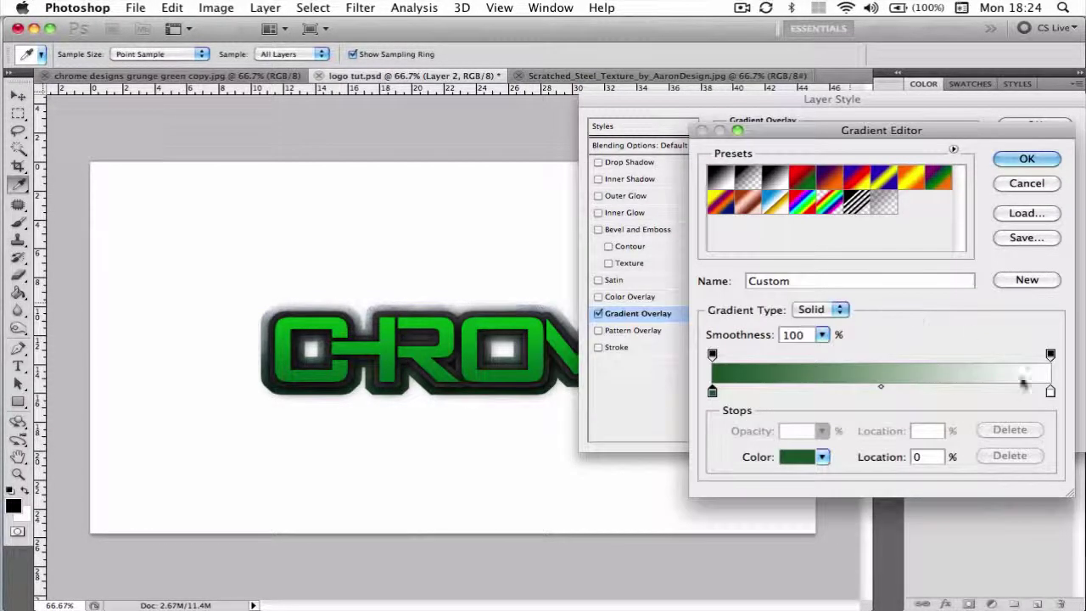
# - Set the right gradient stop to a brighter green and accept the gradient
pyautogui.doubleClick(1050, 391)
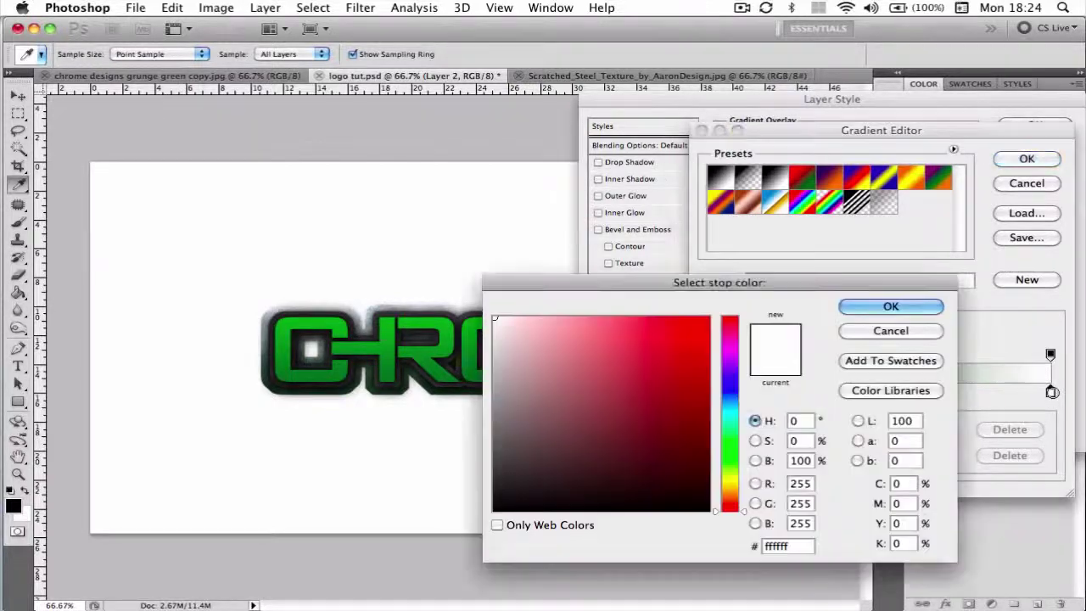
pyautogui.moveTo(733, 432); pyautogui.dragTo(731, 450)
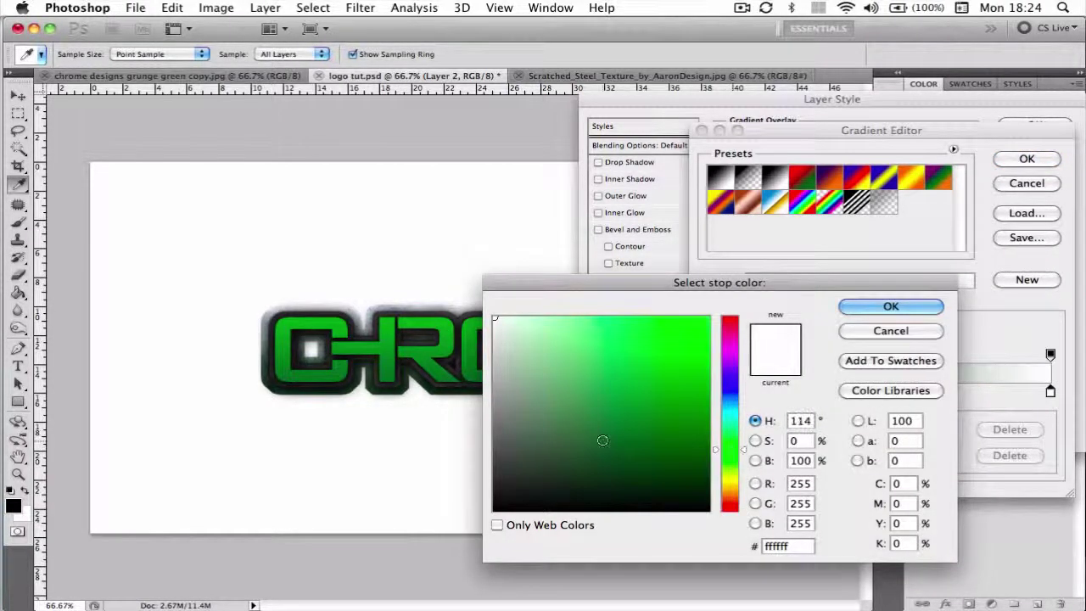
pyautogui.click(610, 438)
pyautogui.moveTo(614, 439)
pyautogui.mouseDown()
pyautogui.moveTo(622, 383)
pyautogui.moveTo(594, 405)
pyautogui.mouseUp()
pyautogui.click(891, 306)
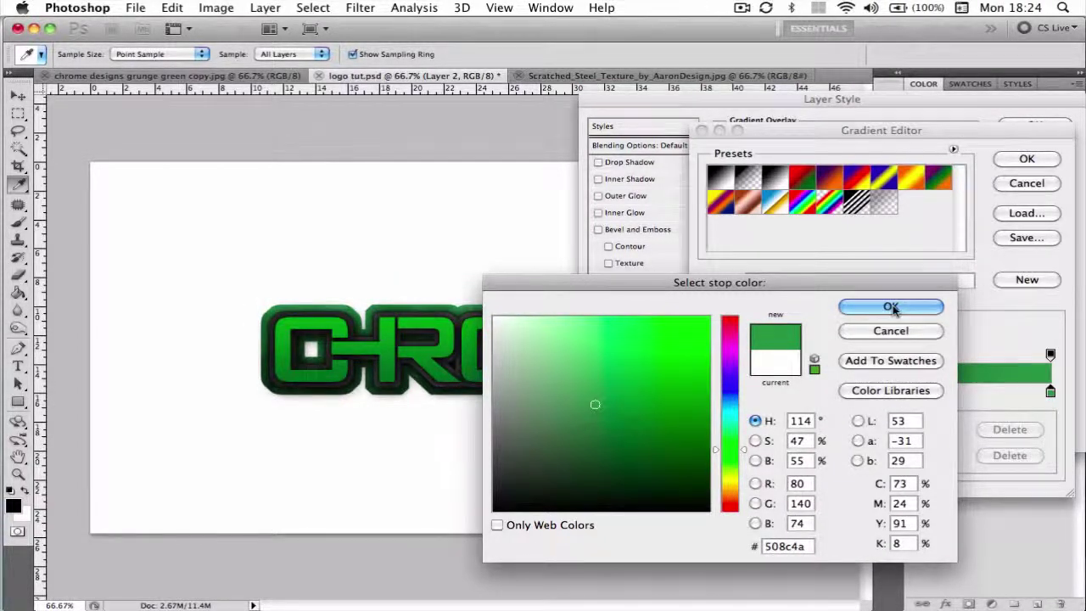
pyautogui.click(1026, 158)
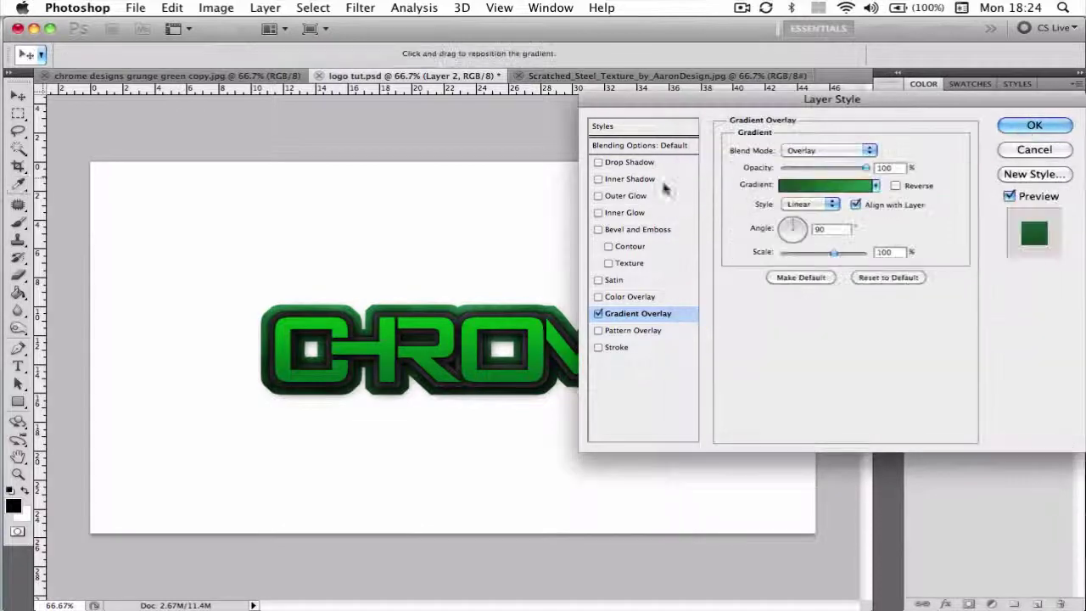
pyautogui.click(598, 196)
# - Make the border's Outer Glow Normal mode with a black colour
pyautogui.click(628, 196)
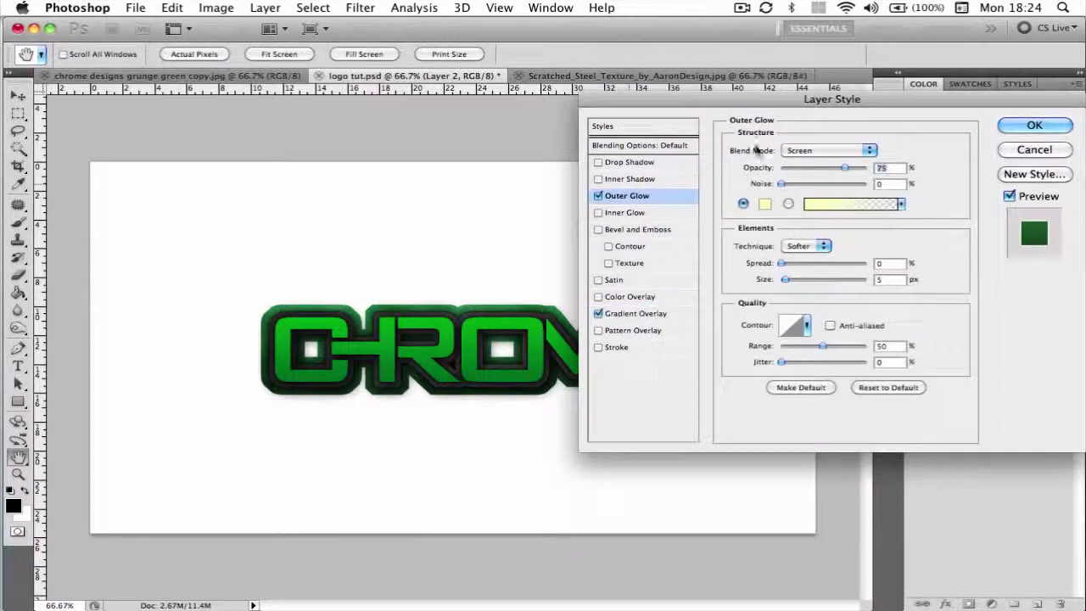
pyautogui.click(806, 150)
pyautogui.click(793, 54)
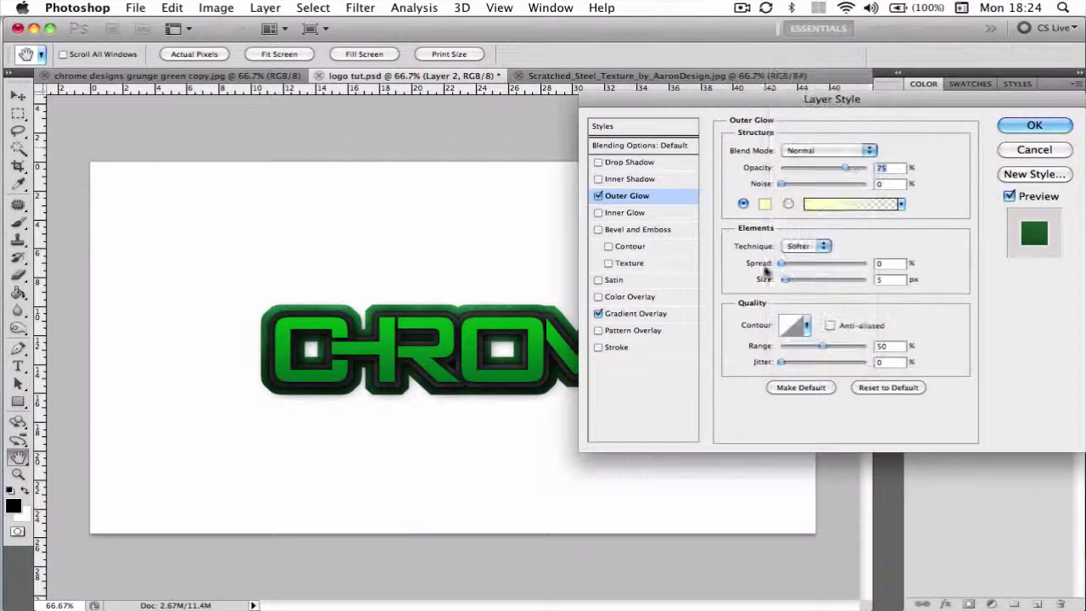
pyautogui.click(764, 204)
pyautogui.moveTo(692, 377); pyautogui.dragTo(528, 524)
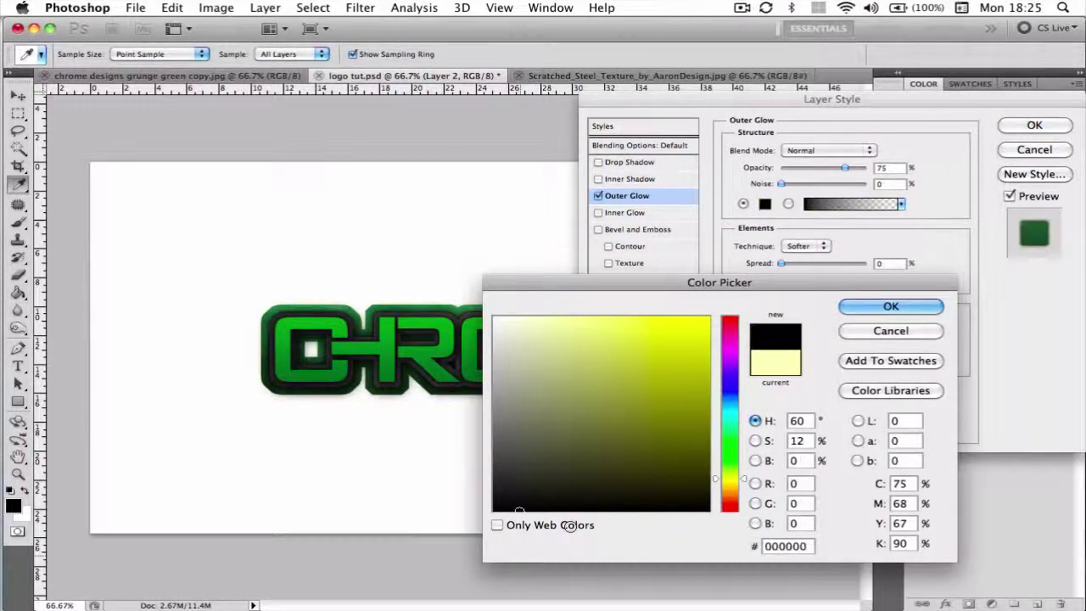
pyautogui.click(874, 306)
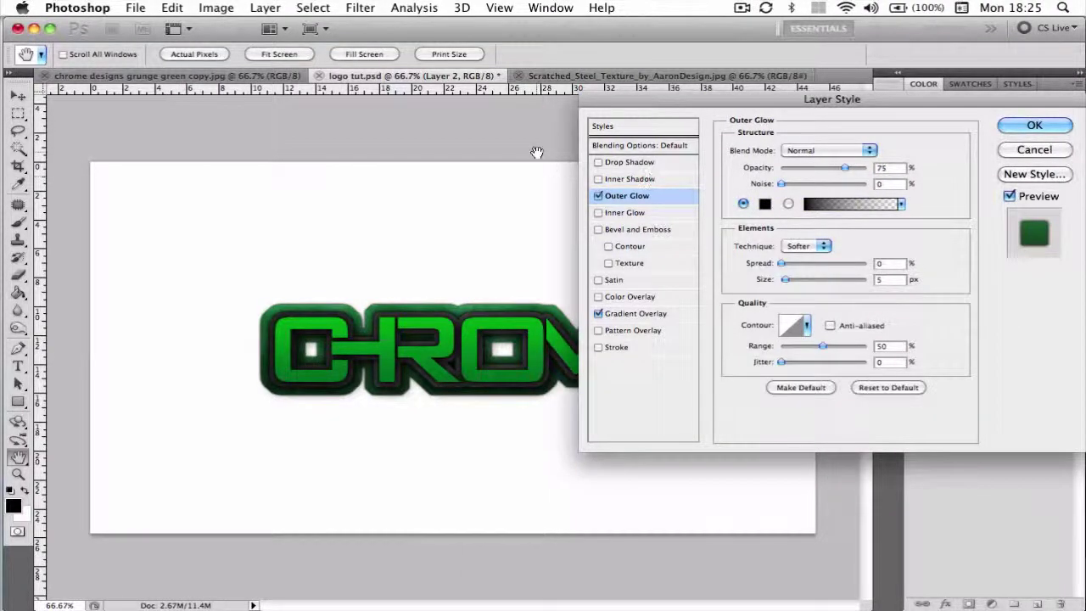
# - Add a Drop Shadow with spread 20% and size 30 px, then apply the style
pyautogui.click(678, 165)
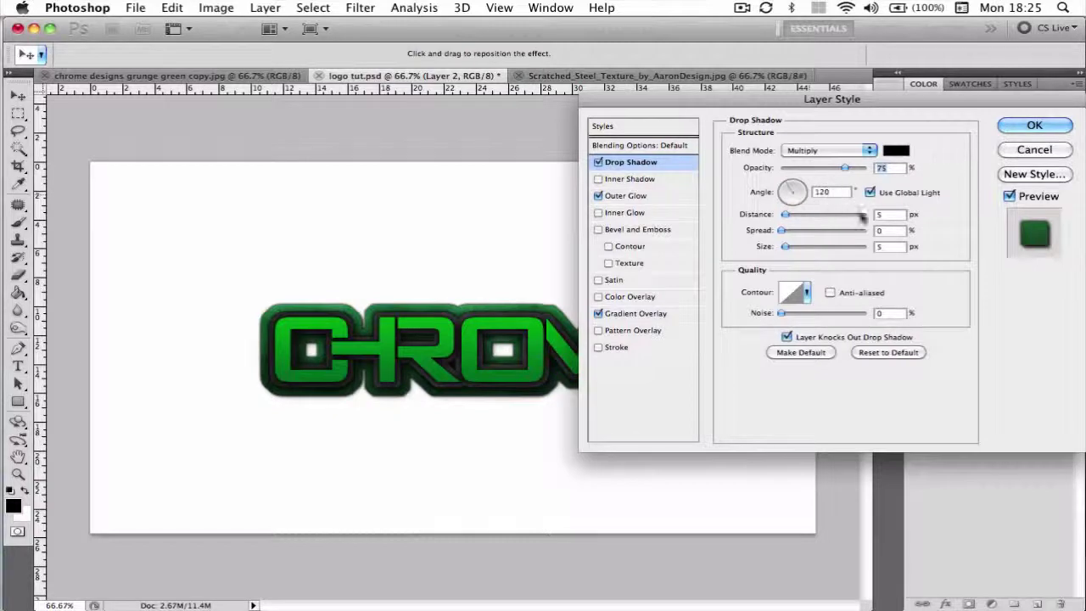
pyautogui.click(891, 231)
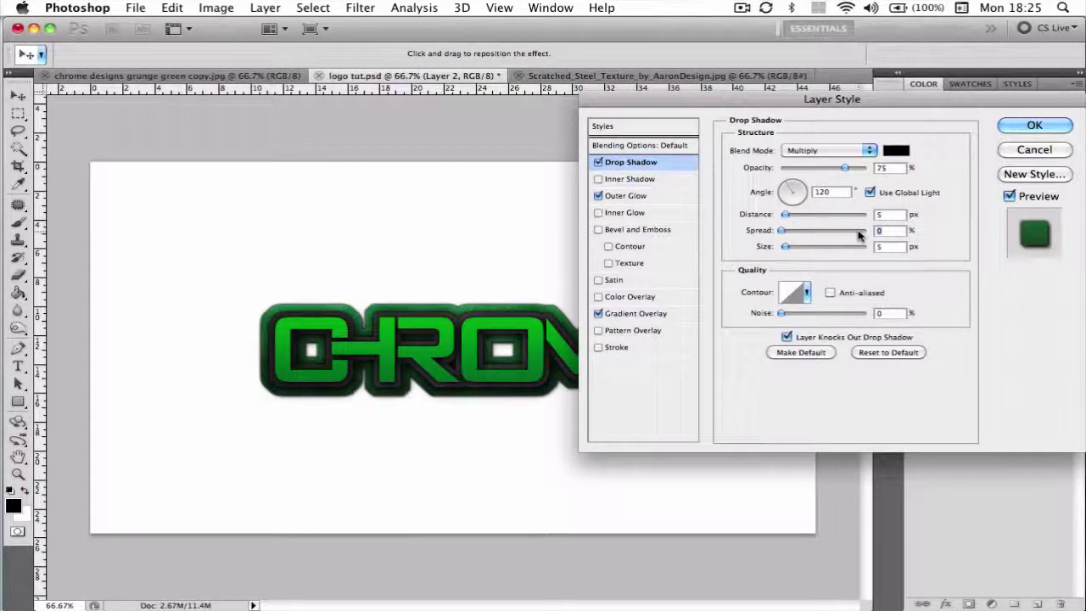
pyautogui.write('20')
pyautogui.press('Tab')
pyautogui.write('30')
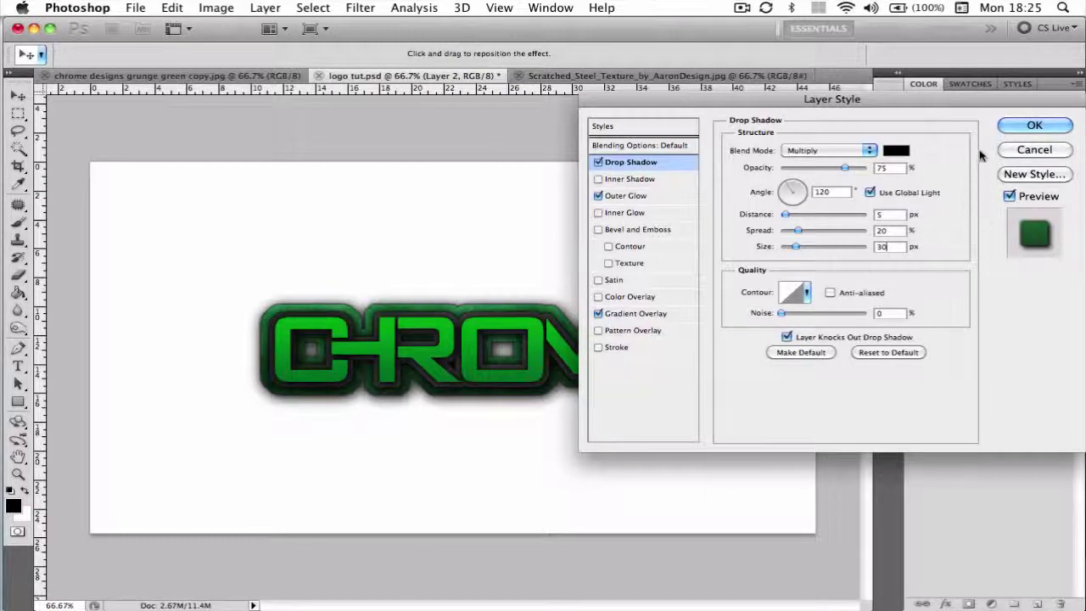
pyautogui.click(1031, 125)
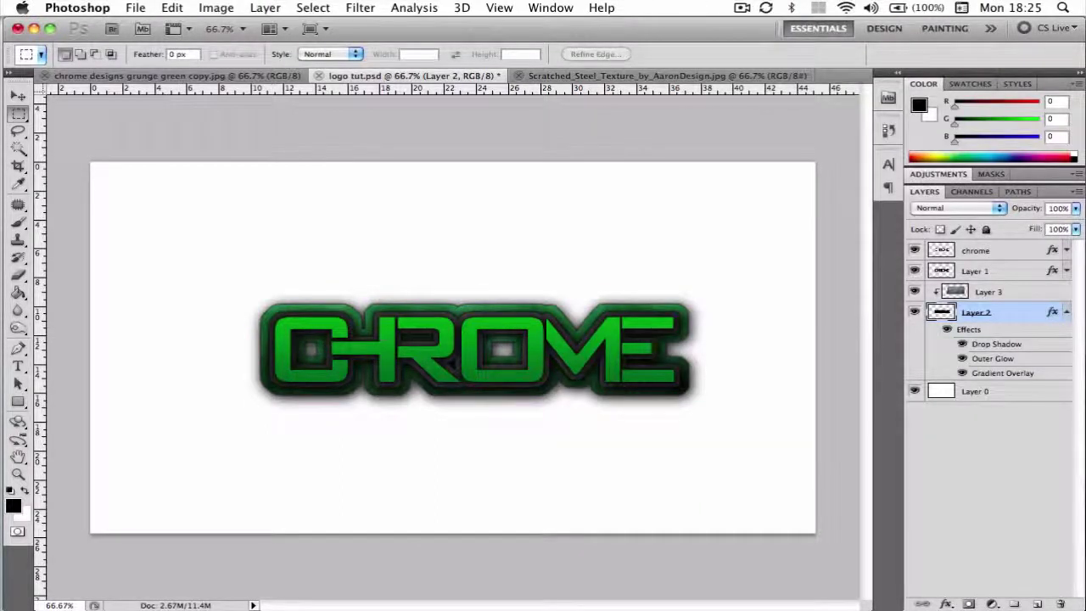
pyautogui.click(1066, 313)
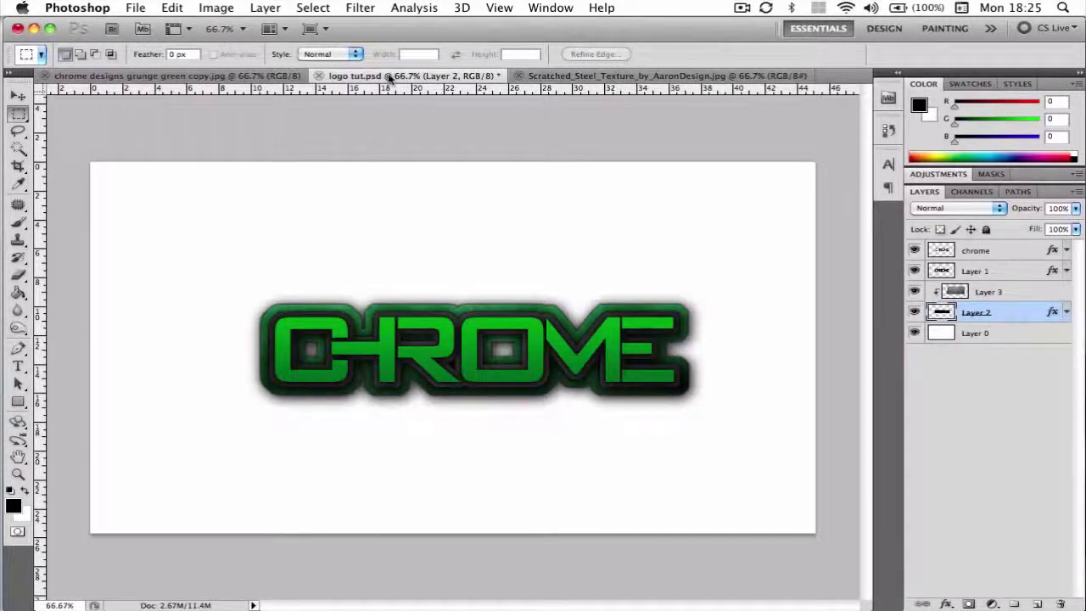
pyautogui.click(72, 78)
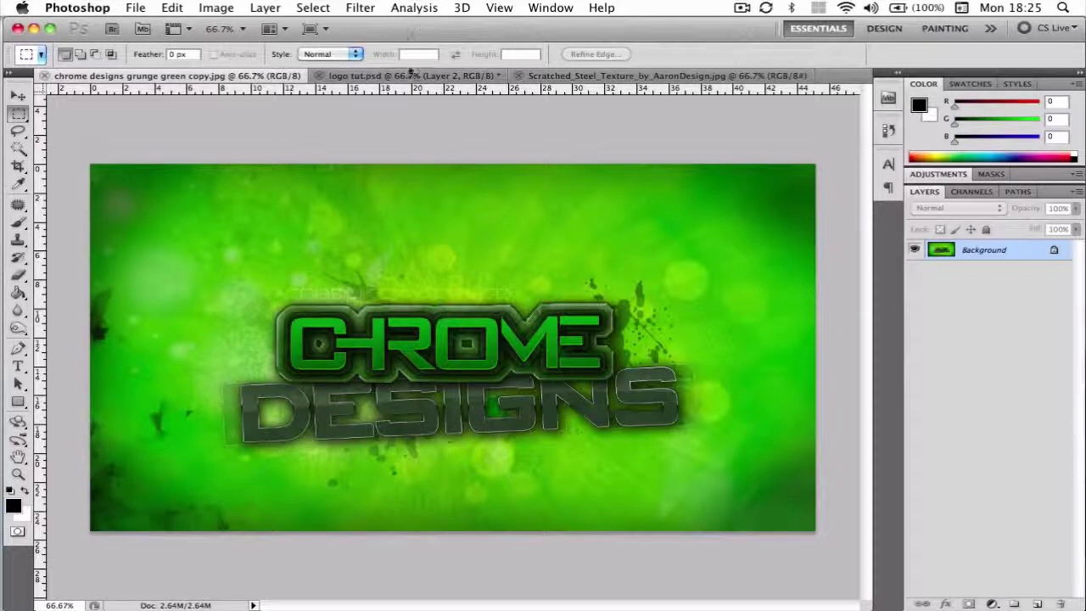
pyautogui.click(405, 75)
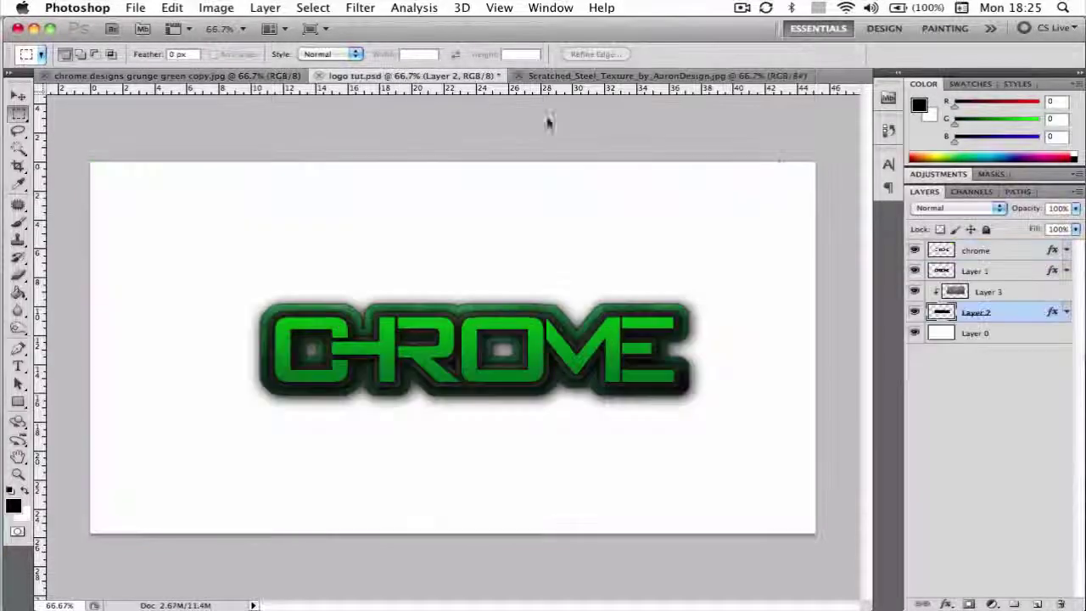
pyautogui.doubleClick(1030, 251)
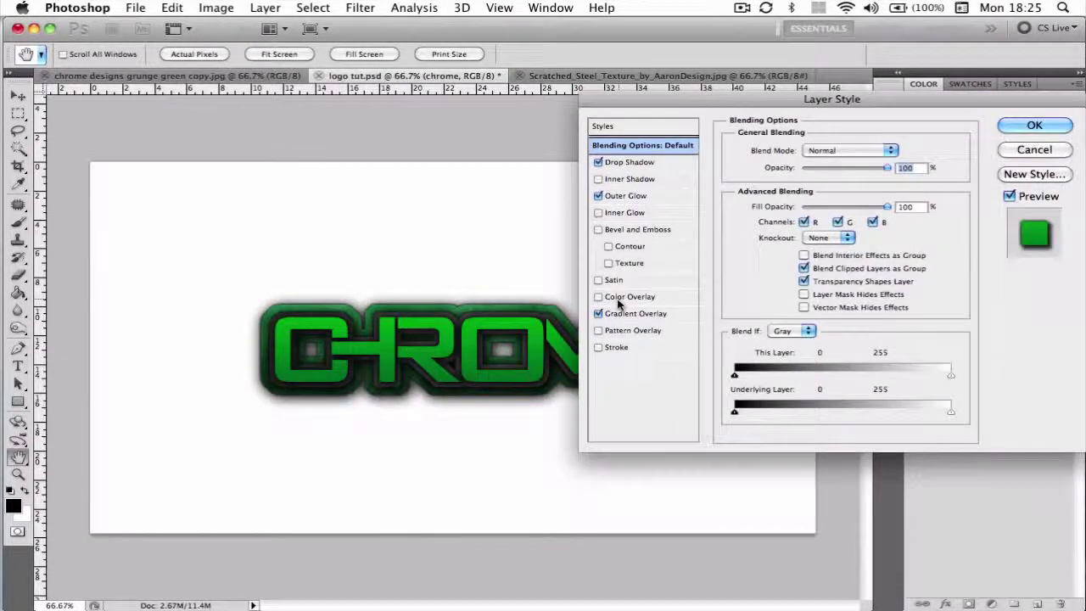
# - Add Bevel and Emboss to the text with local light, Rolling Slope - Descending gloss and 0% shadow
pyautogui.click(599, 229)
pyautogui.click(635, 230)
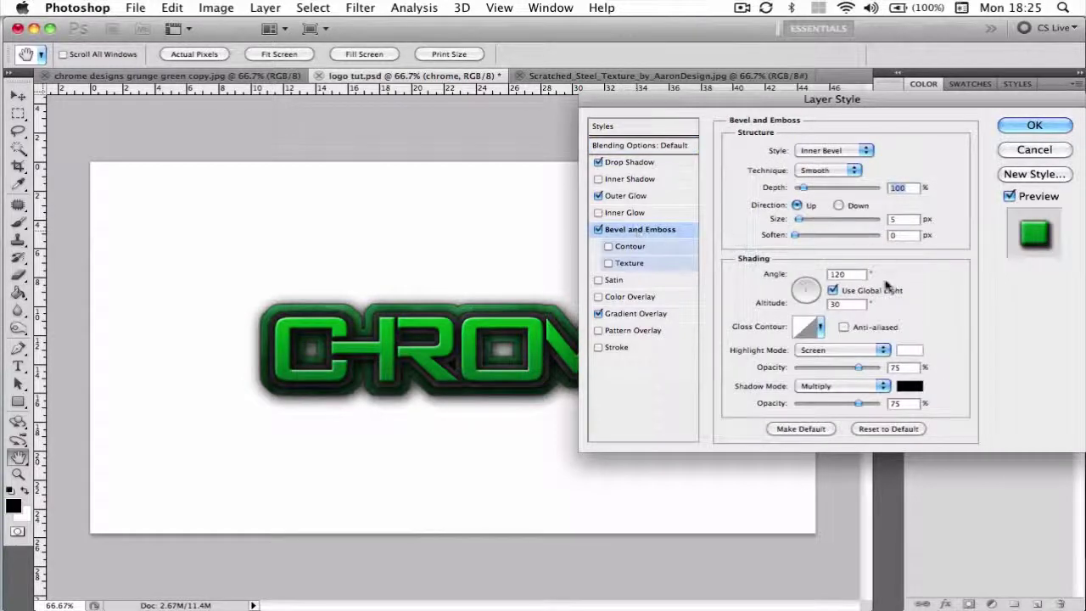
pyautogui.click(832, 290)
pyautogui.click(819, 328)
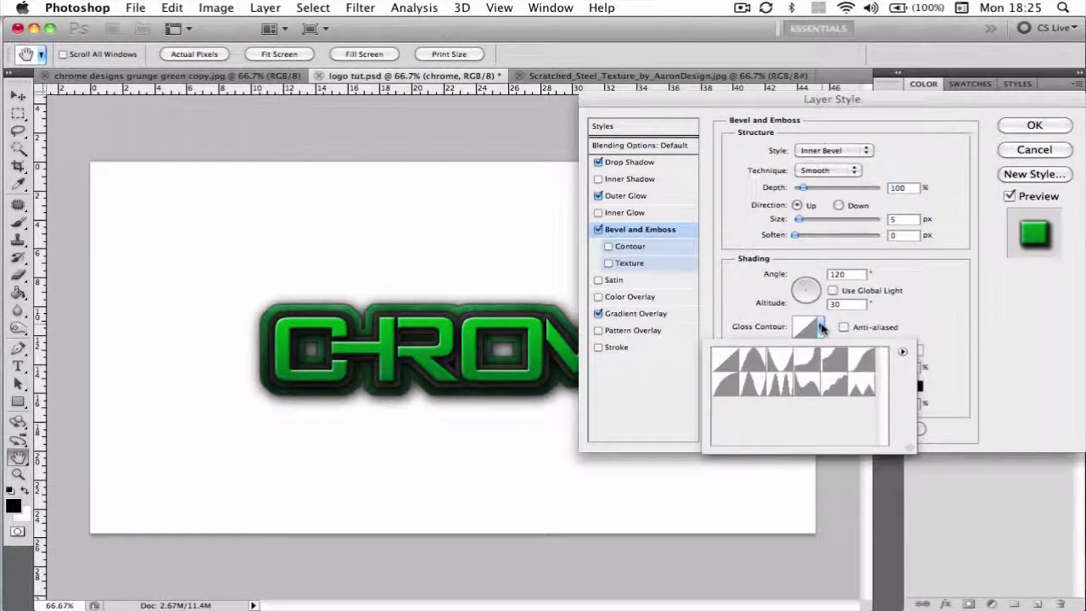
pyautogui.click(806, 386)
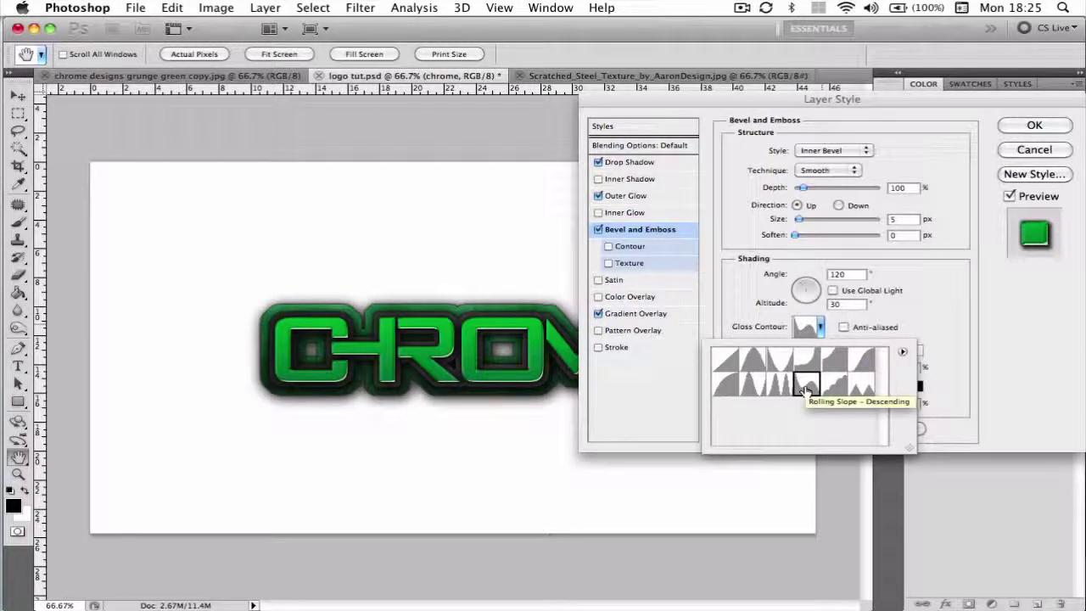
pyautogui.click(988, 341)
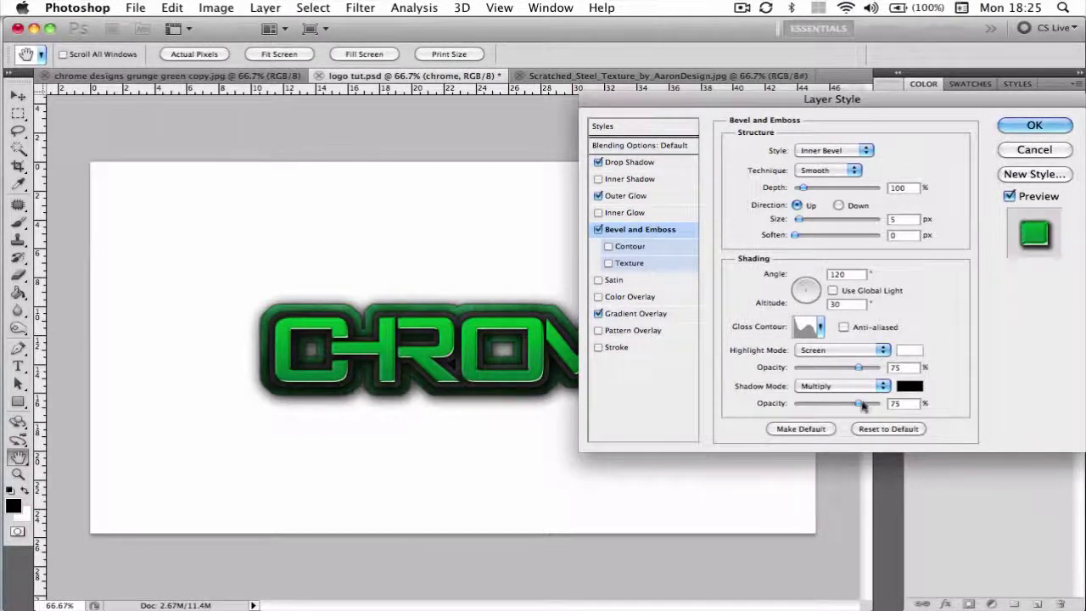
pyautogui.moveTo(860, 404); pyautogui.dragTo(716, 417)
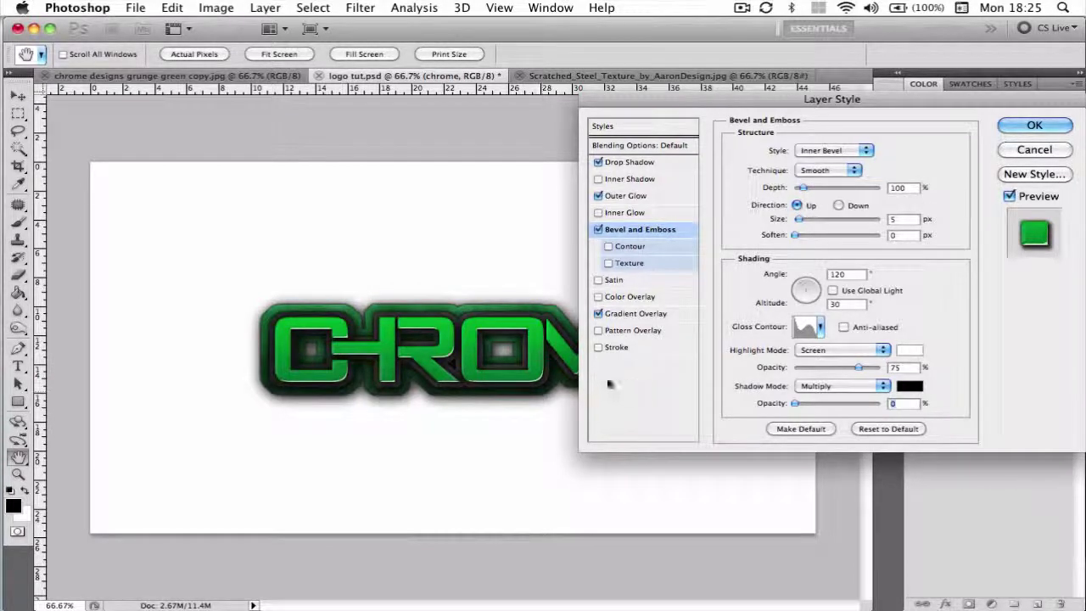
# - Set the bevel highlight to Normal mode with a pale green colour
pyautogui.click(803, 355)
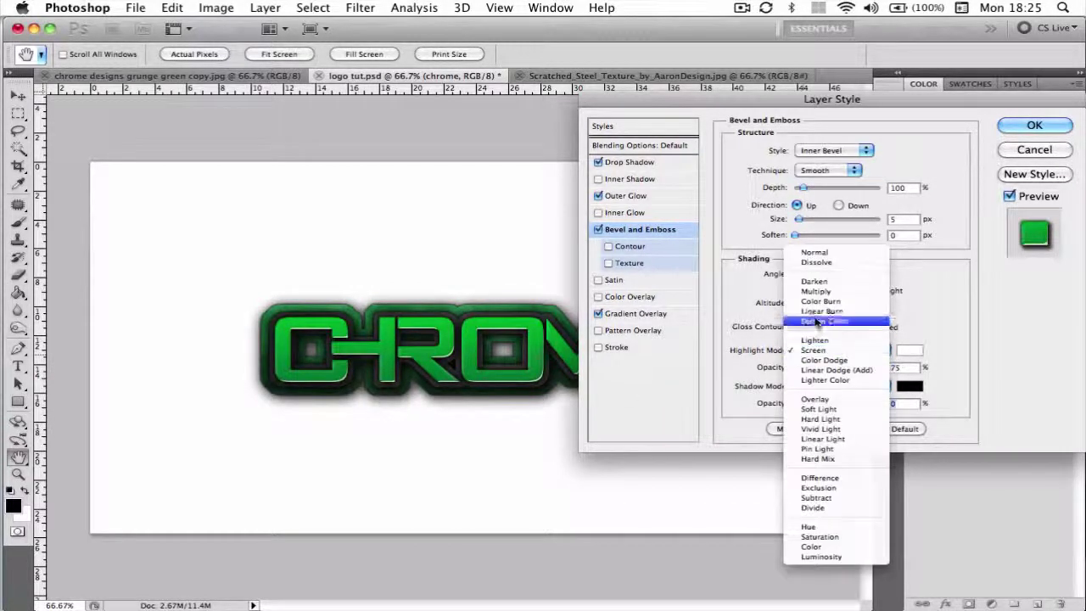
pyautogui.click(819, 257)
pyautogui.click(909, 349)
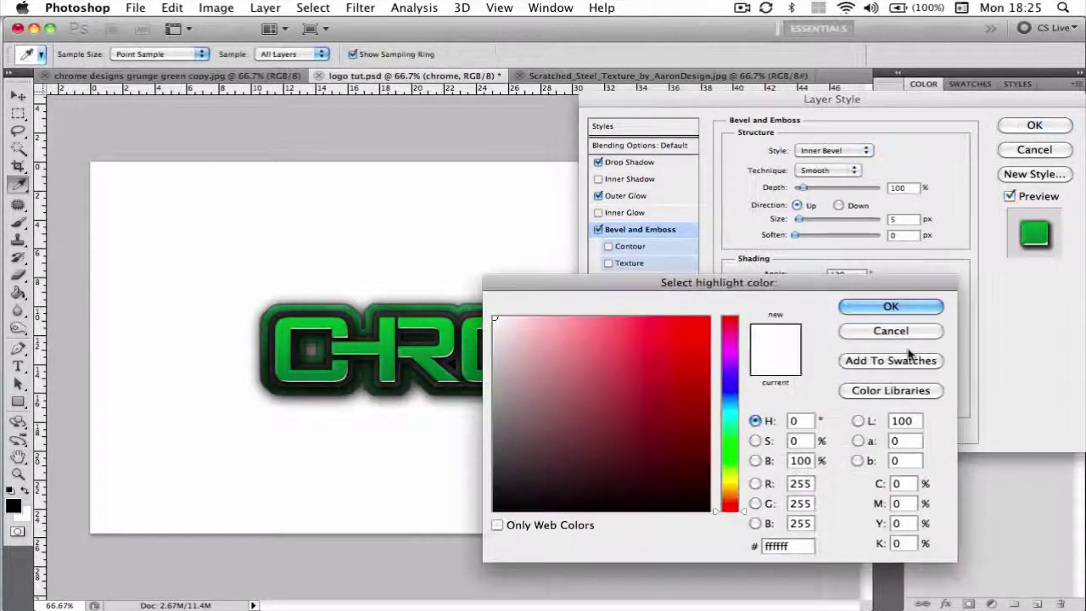
pyautogui.moveTo(718, 417); pyautogui.dragTo(724, 453)
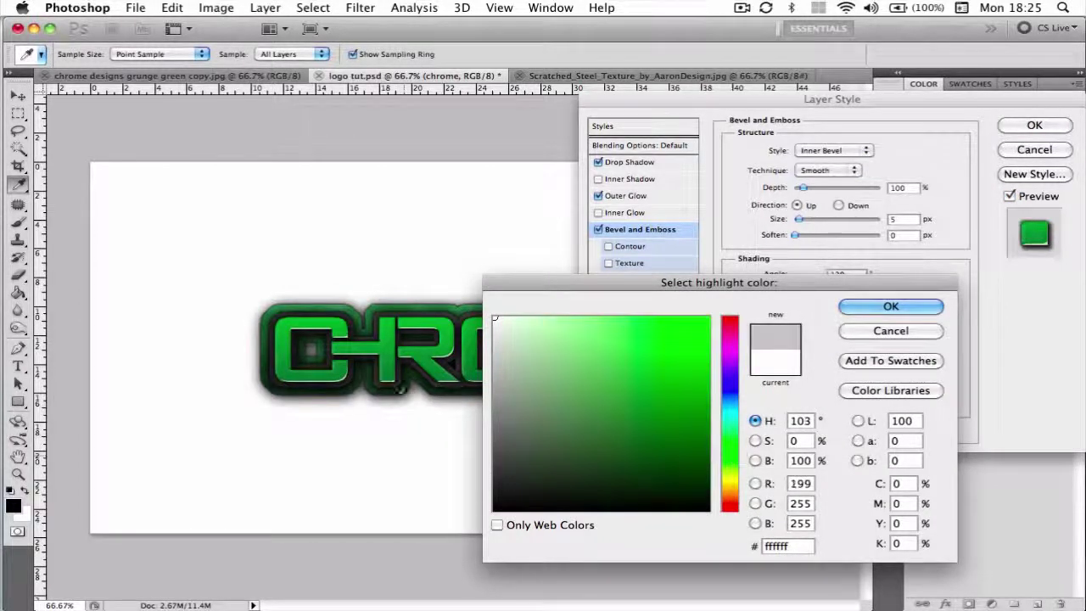
pyautogui.click(520, 372)
pyautogui.moveTo(520, 372)
pyautogui.mouseDown()
pyautogui.moveTo(572, 373)
pyautogui.moveTo(538, 364)
pyautogui.moveTo(525, 347)
pyautogui.moveTo(541, 345)
pyautogui.mouseUp()
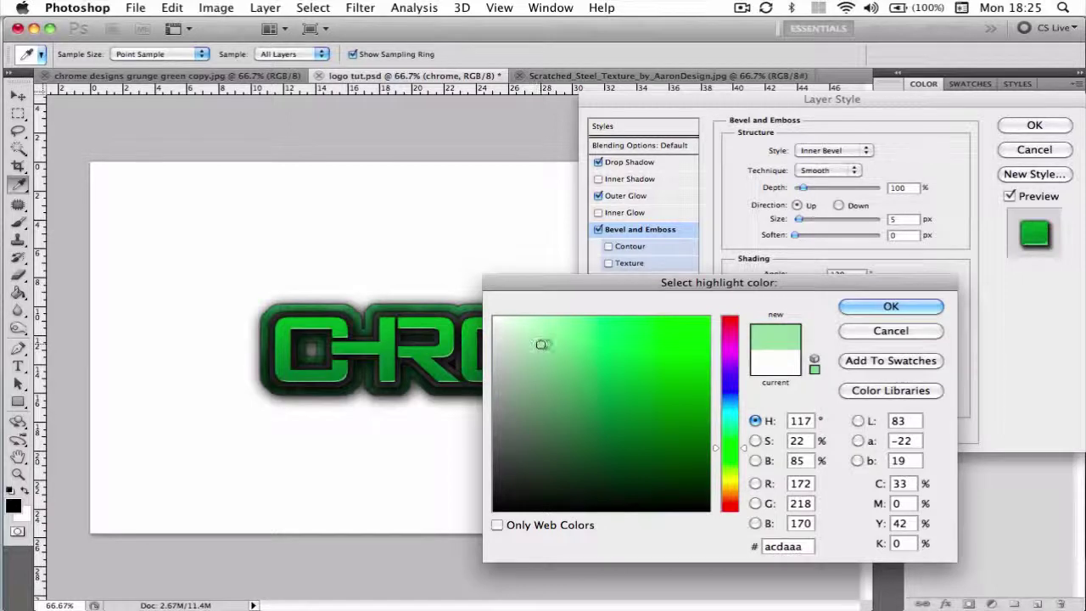
pyautogui.click(868, 312)
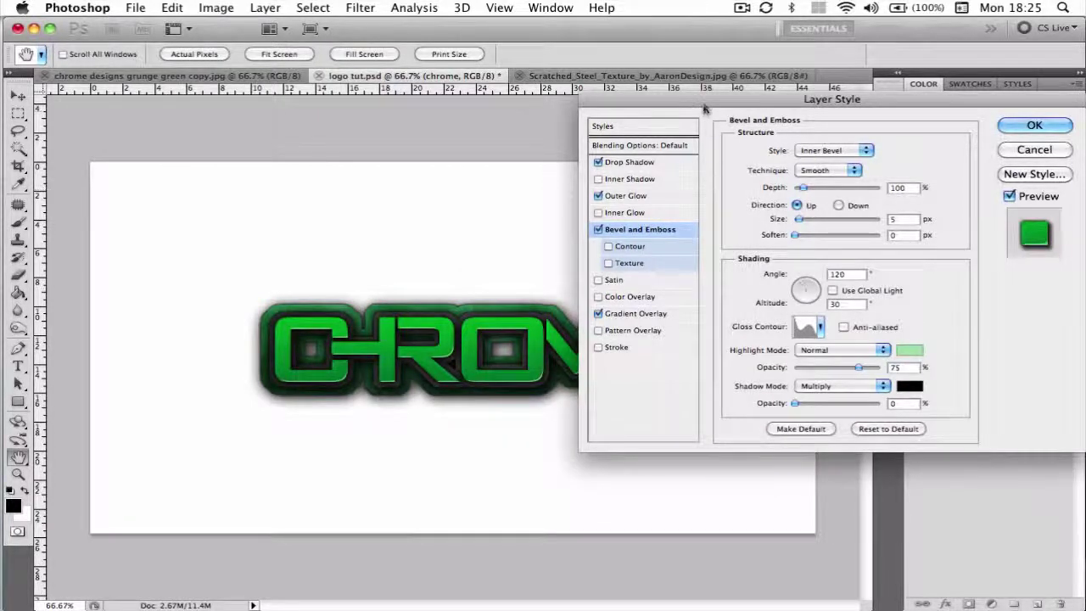
pyautogui.moveTo(703, 108); pyautogui.dragTo(679, 105)
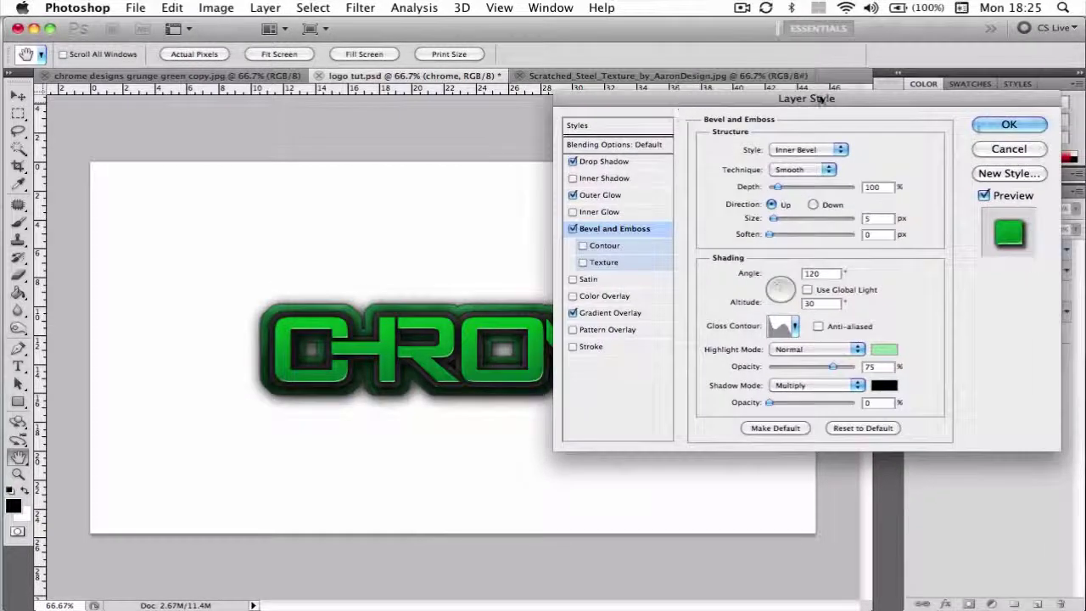
# - Add a 35% opacity Inner Shadow and apply the text's style
pyautogui.click(573, 178)
pyautogui.click(636, 178)
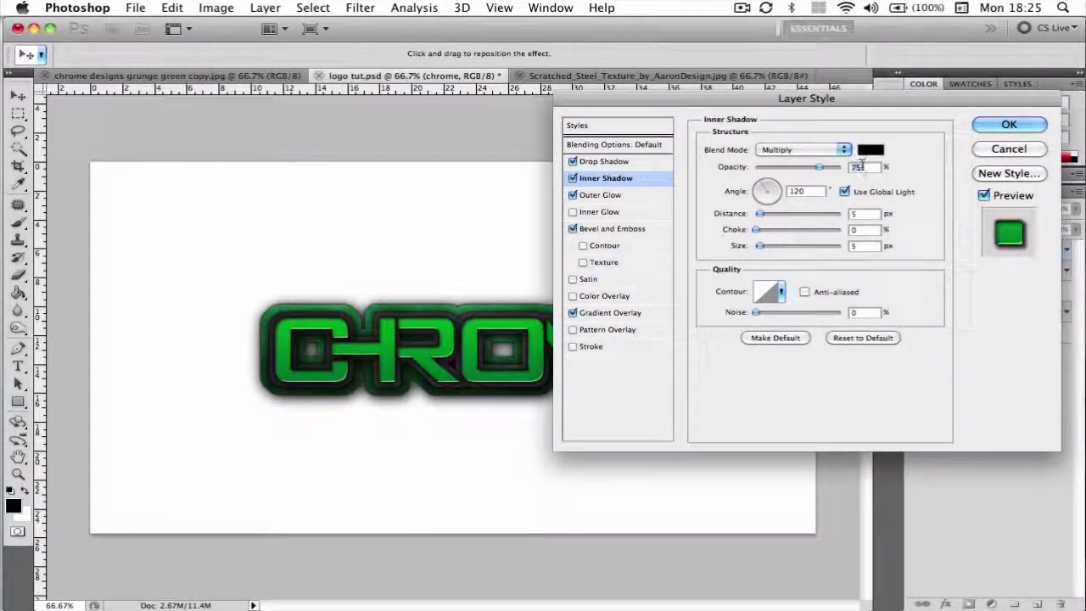
pyautogui.write('35')
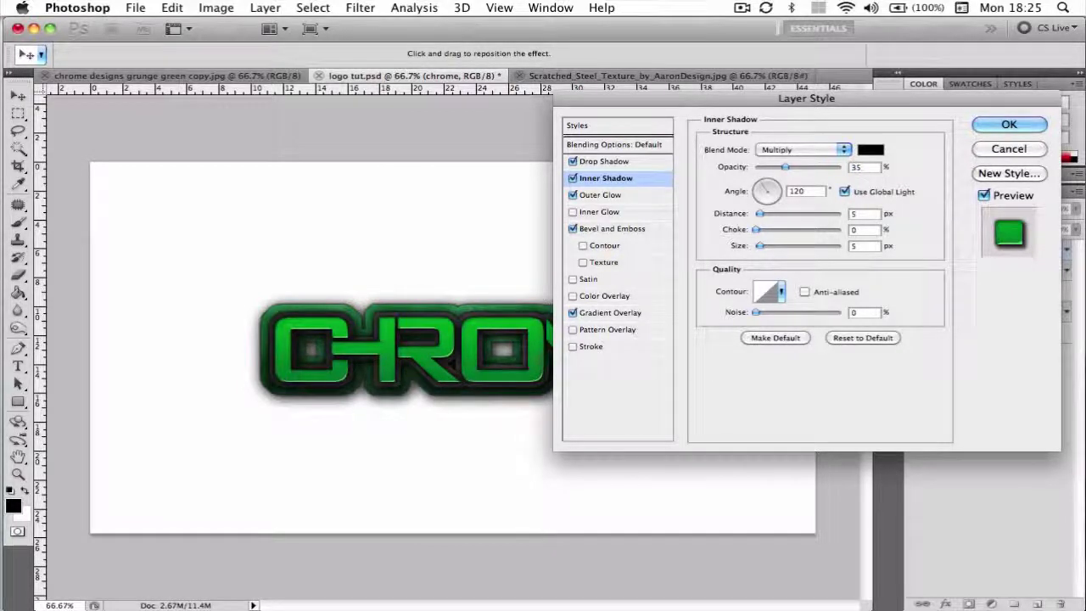
pyautogui.click(1017, 126)
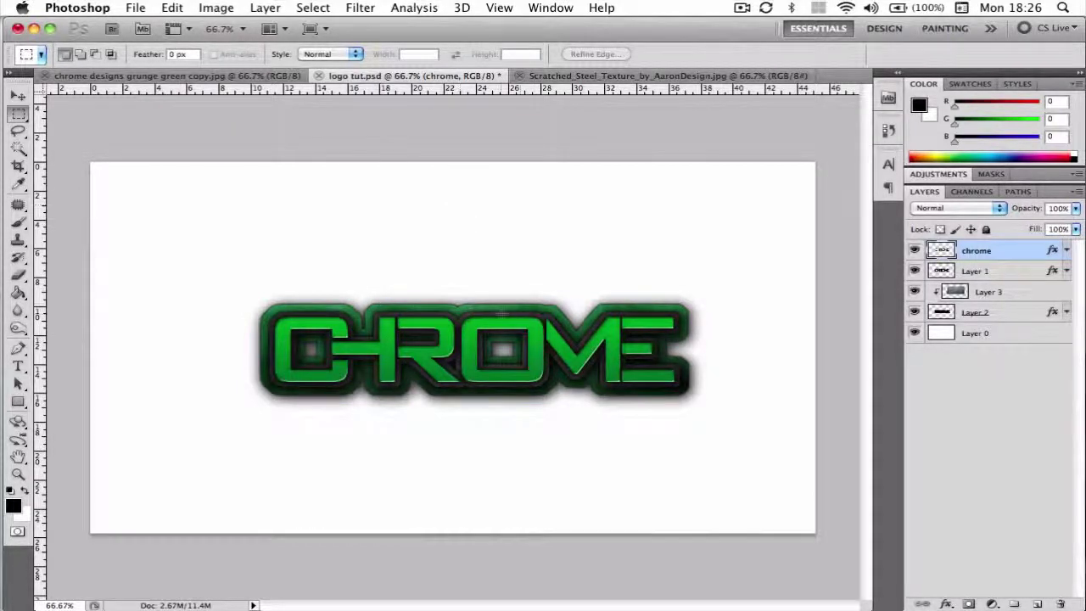
# - Select Layer 2 and add Bevel and Emboss to its layer style
pyautogui.click(18, 96)
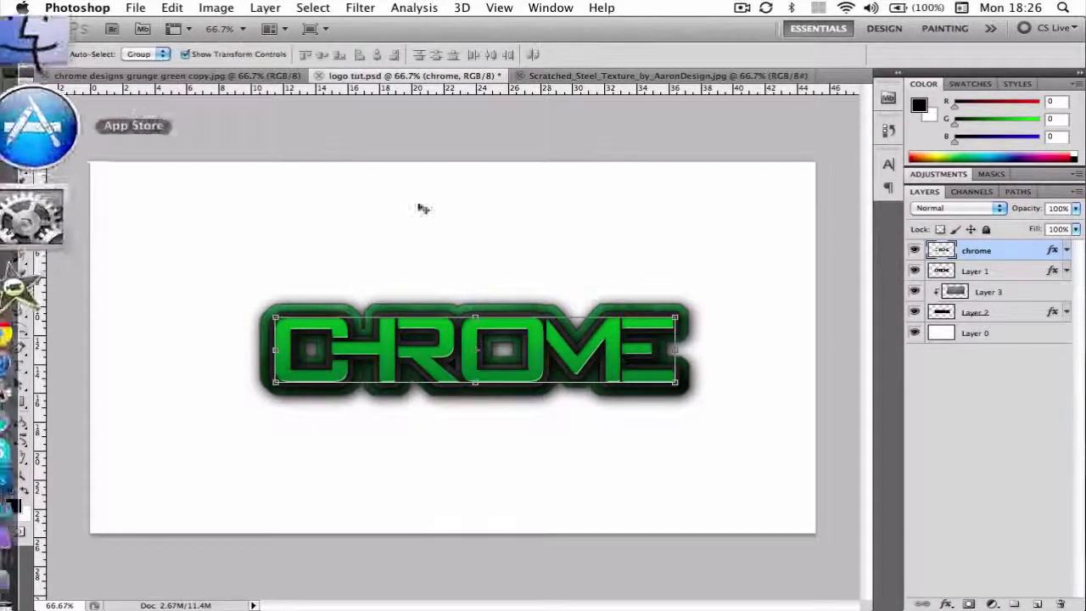
pyautogui.click(976, 312)
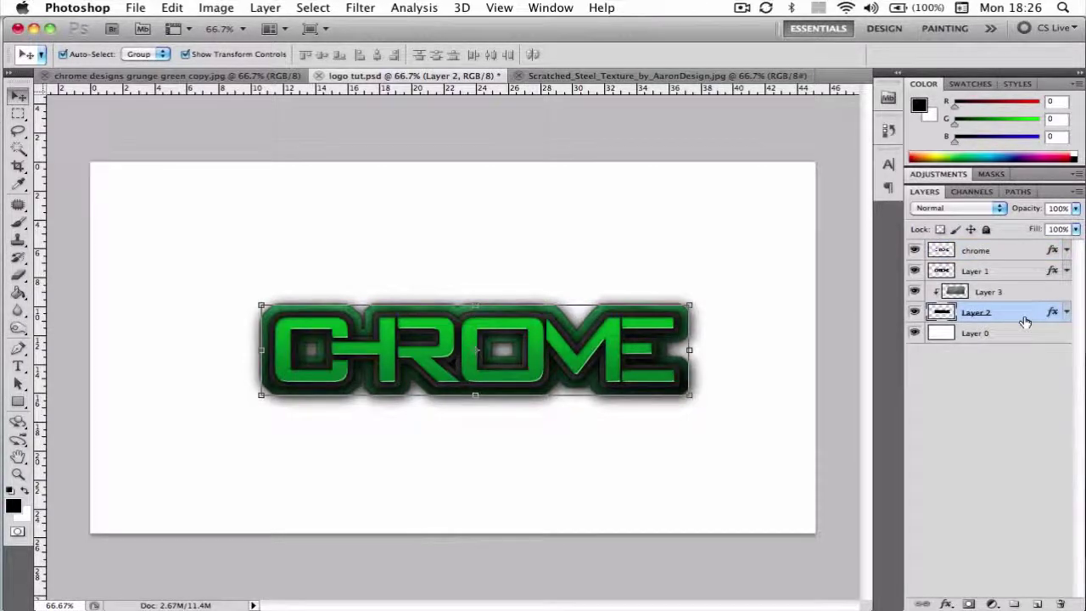
pyautogui.doubleClick(1024, 322)
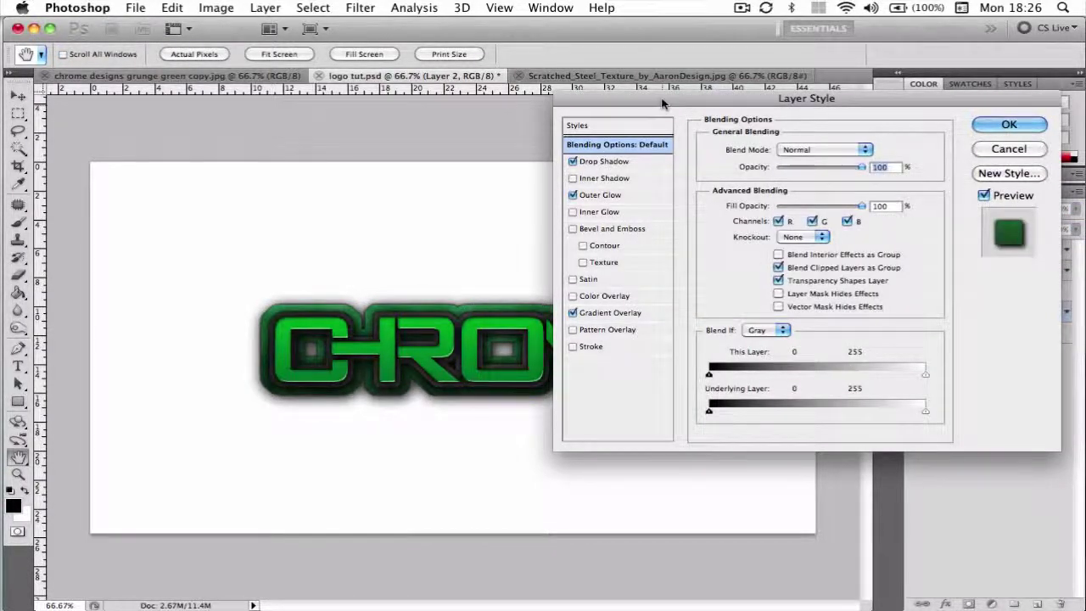
pyautogui.moveTo(663, 103); pyautogui.dragTo(672, 97)
pyautogui.click(591, 225)
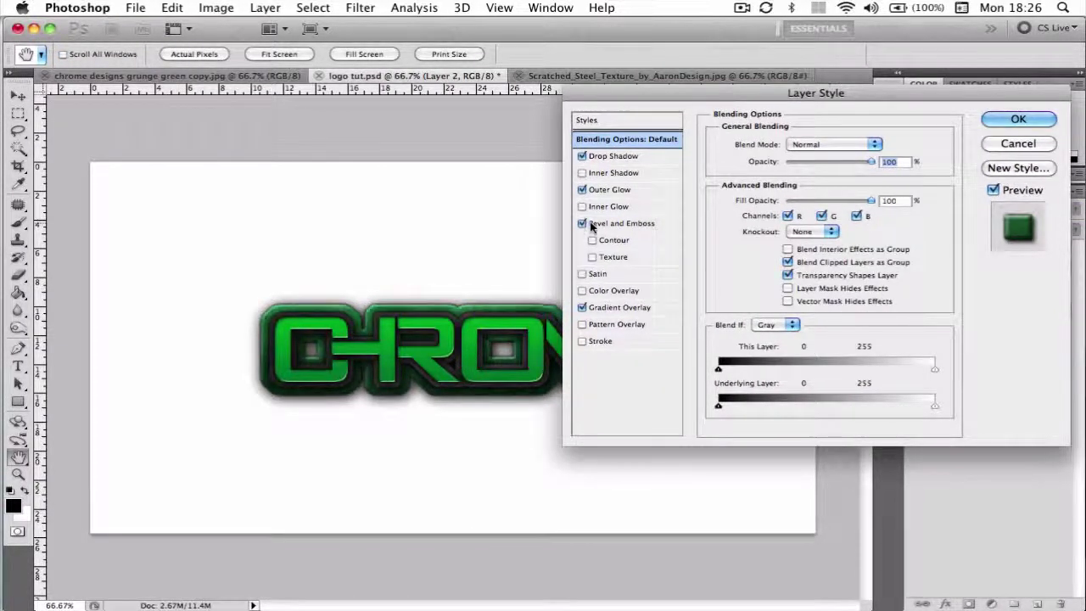
pyautogui.click(597, 224)
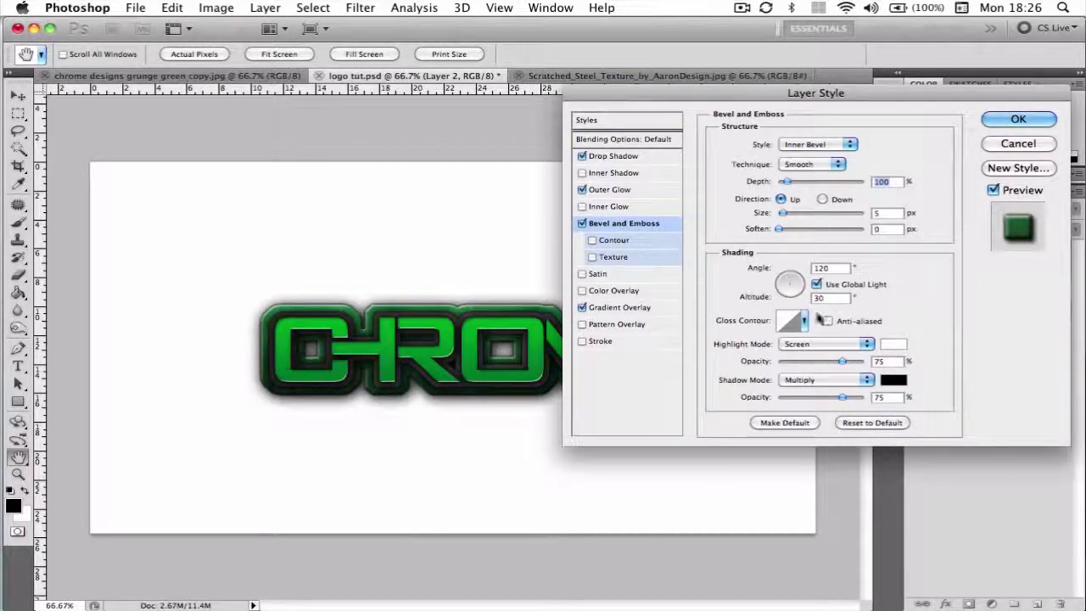
# - Turn off Use Global Light, pick a multi-peak gloss contour, and set shadow opacity to 0%
pyautogui.click(816, 285)
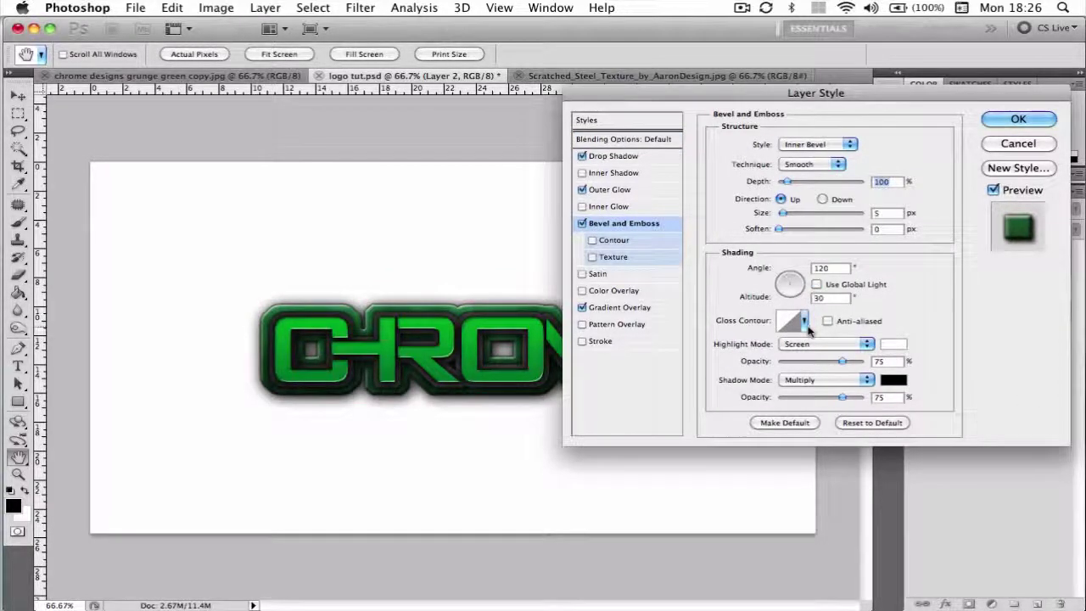
pyautogui.click(804, 323)
pyautogui.click(736, 355)
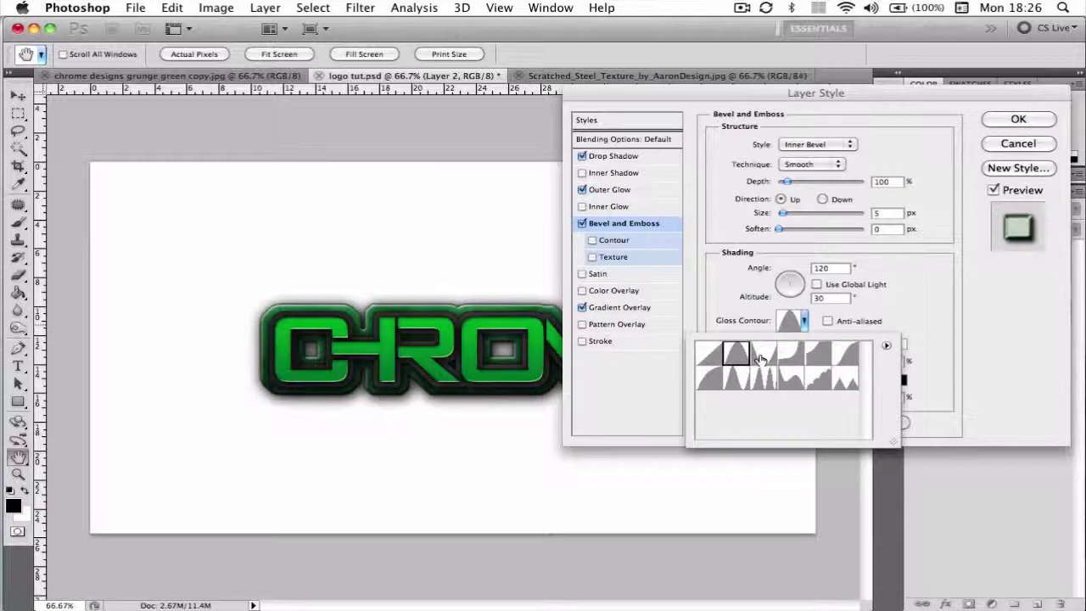
pyautogui.click(762, 358)
pyautogui.click(818, 356)
pyautogui.click(847, 360)
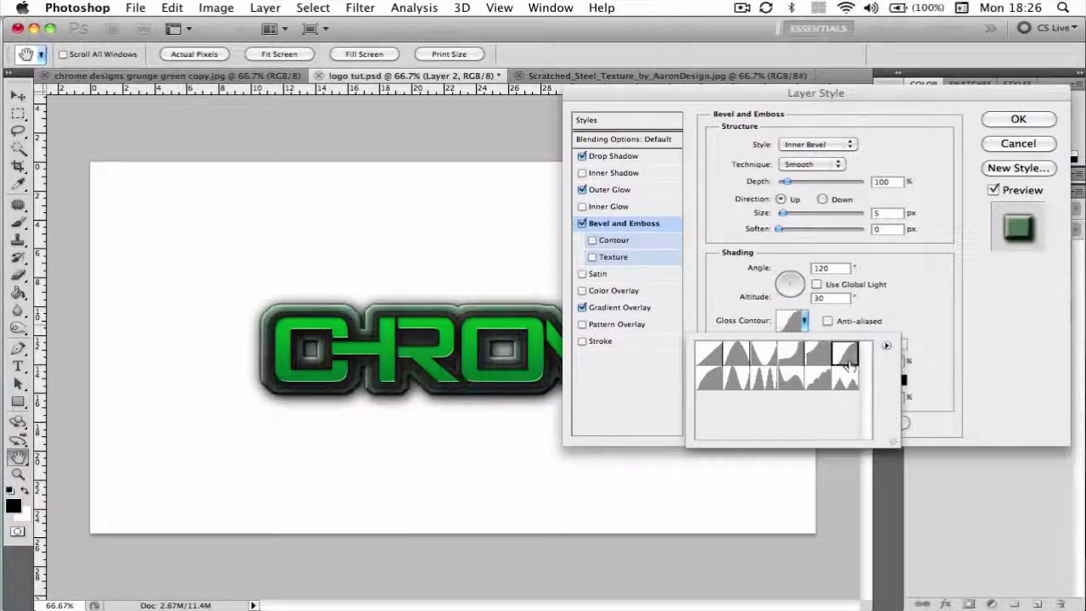
pyautogui.click(792, 377)
pyautogui.click(762, 378)
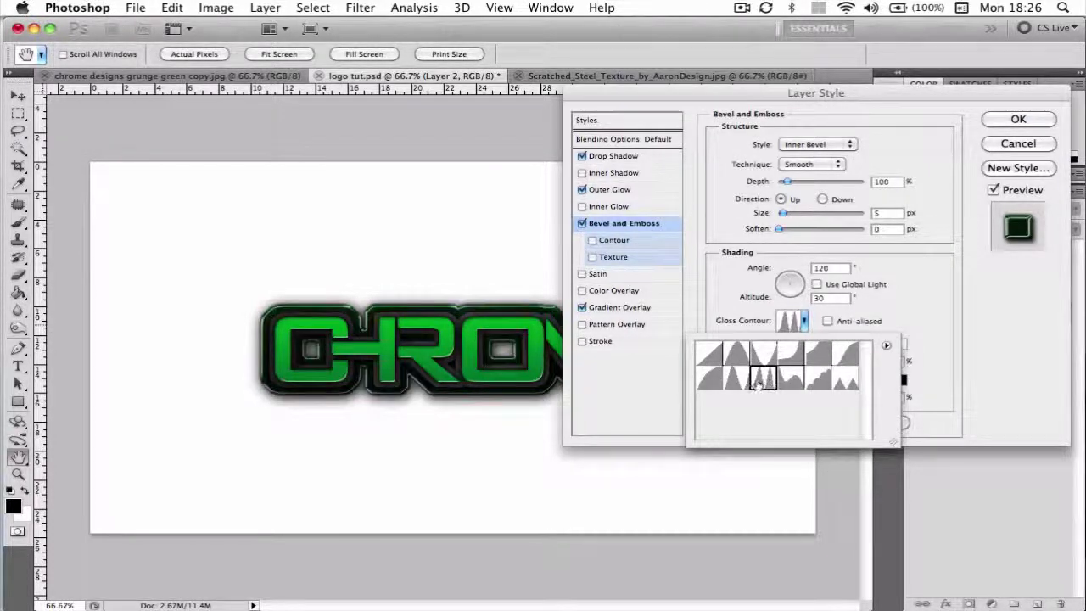
pyautogui.click(957, 356)
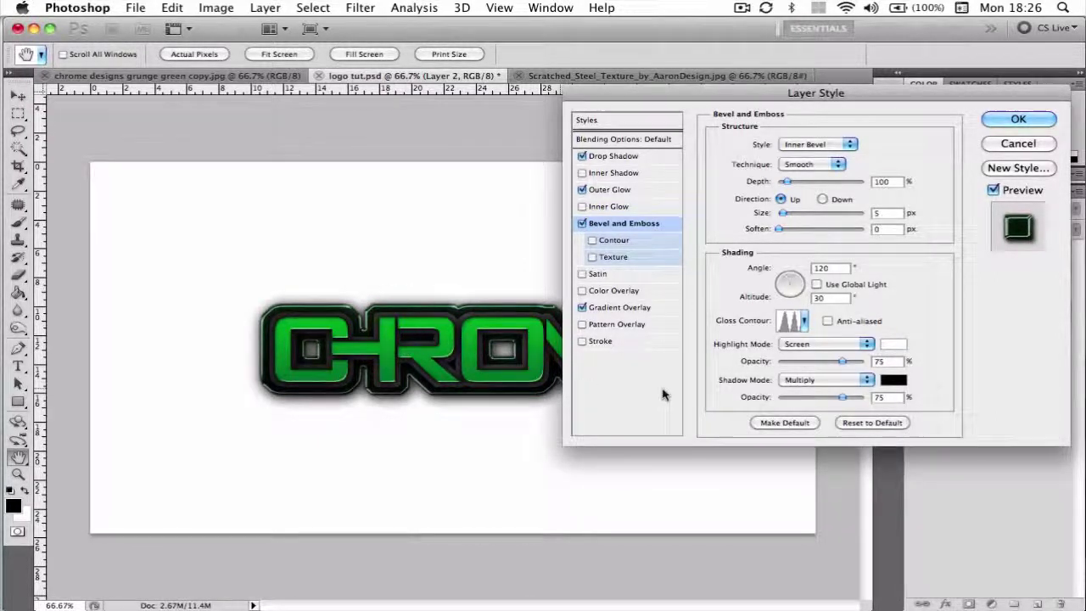
pyautogui.moveTo(835, 402); pyautogui.dragTo(736, 403)
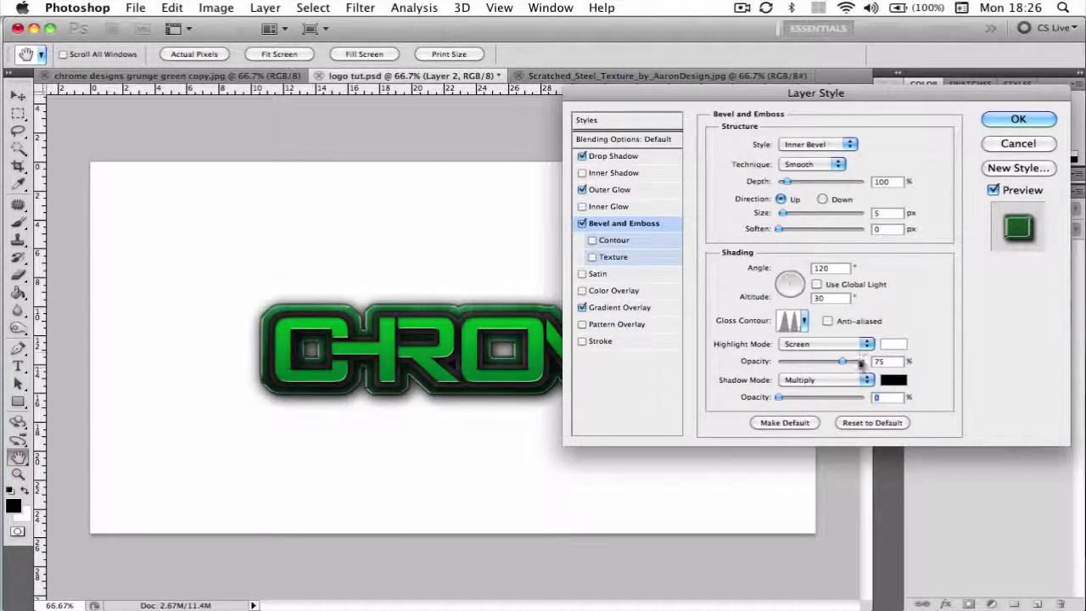
# - Set the border's bevel highlight to Normal mode in pale green and apply the style
pyautogui.click(862, 344)
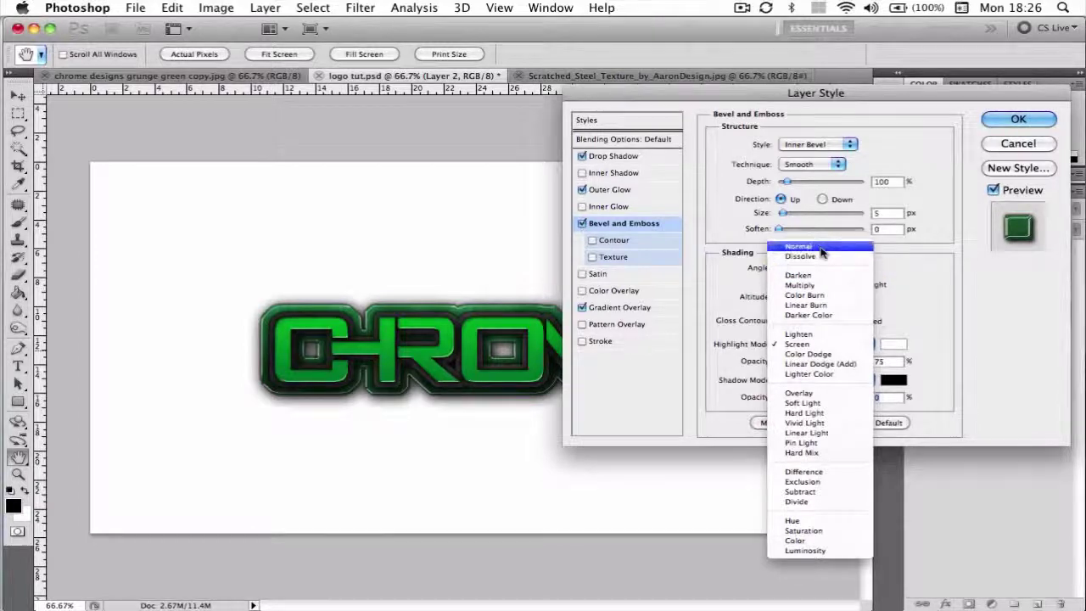
pyautogui.click(817, 246)
pyautogui.click(884, 344)
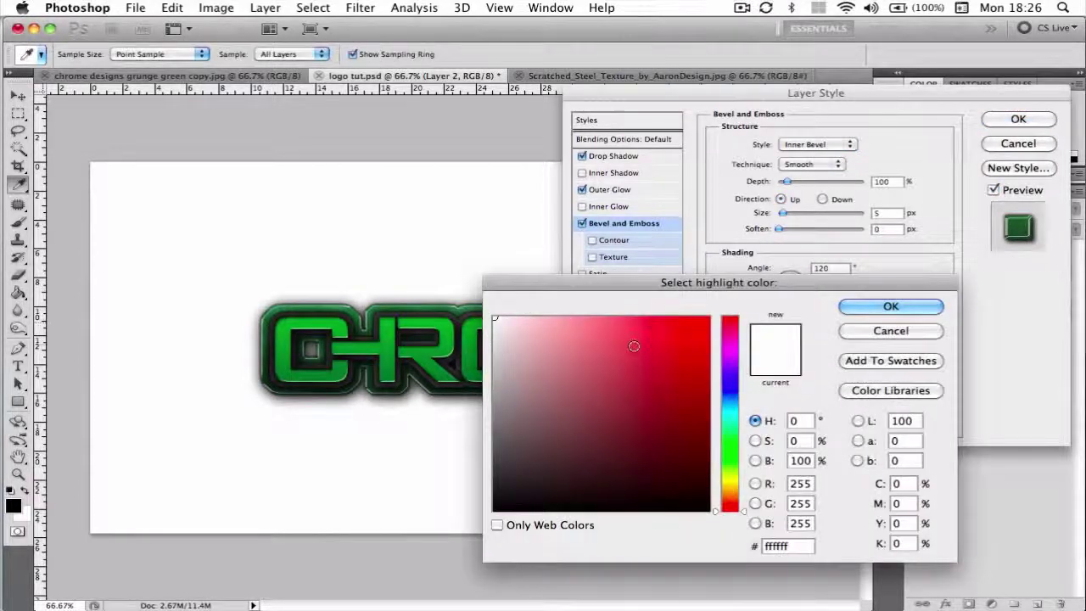
pyautogui.click(709, 317)
pyautogui.moveTo(709, 317); pyautogui.dragTo(547, 511)
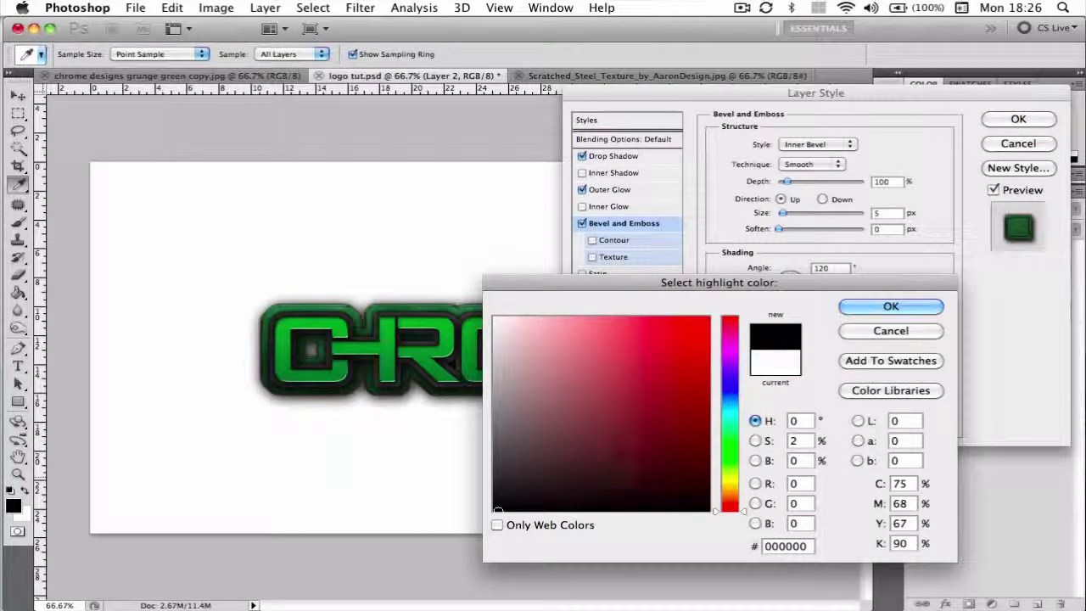
pyautogui.click(670, 437)
pyautogui.moveTo(670, 437)
pyautogui.mouseDown()
pyautogui.moveTo(543, 347)
pyautogui.moveTo(521, 344)
pyautogui.mouseUp()
pyautogui.moveTo(736, 431)
pyautogui.mouseDown()
pyautogui.moveTo(737, 449)
pyautogui.moveTo(736, 337)
pyautogui.moveTo(736, 450)
pyautogui.mouseUp()
pyautogui.click(534, 342)
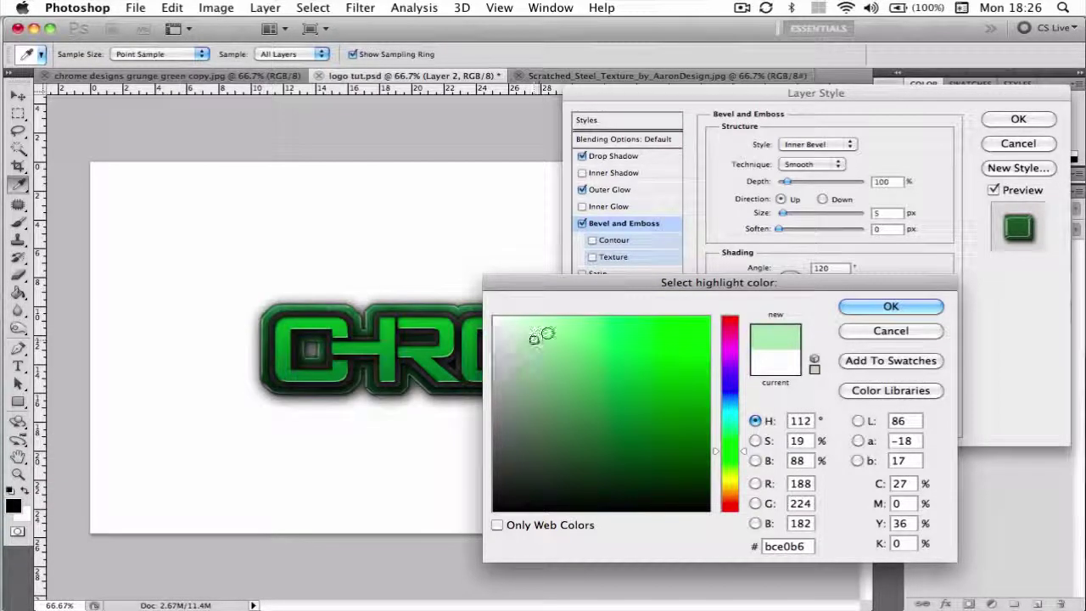
pyautogui.click(879, 312)
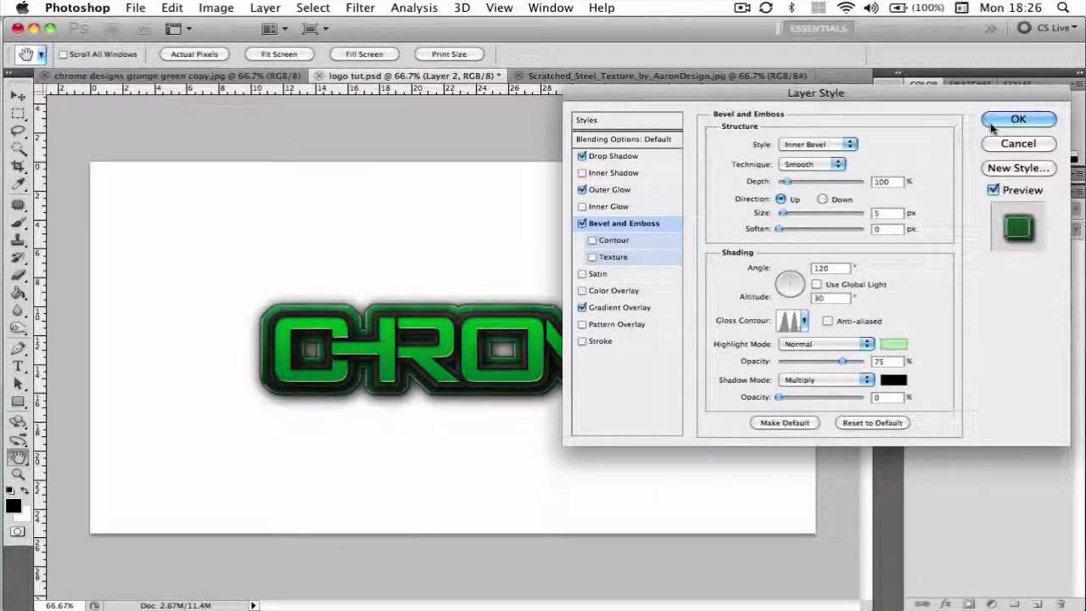
pyautogui.click(1018, 119)
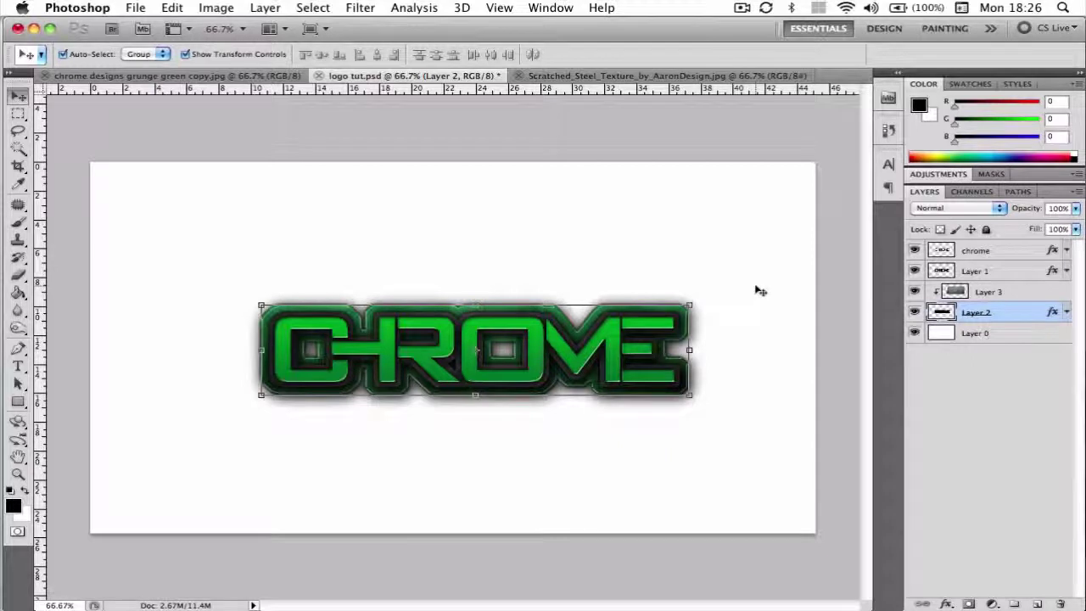
# - Deselect Layer 2 to view the finished green CHROME logo
pyautogui.click(144, 124)
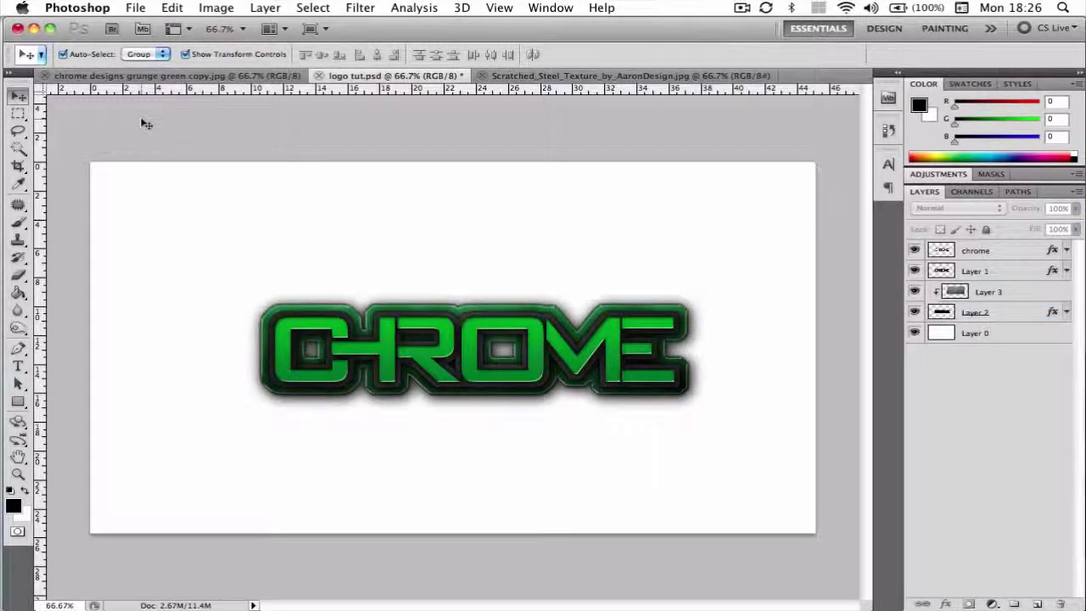